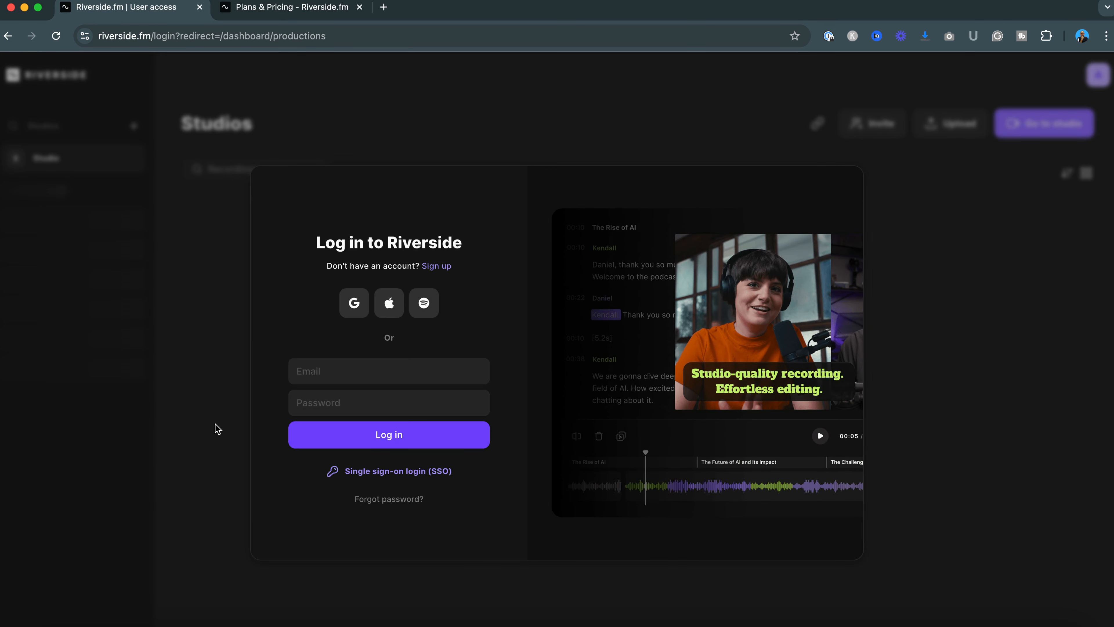
Log in to Riverside with Google and open the Interview project
click(353, 306)
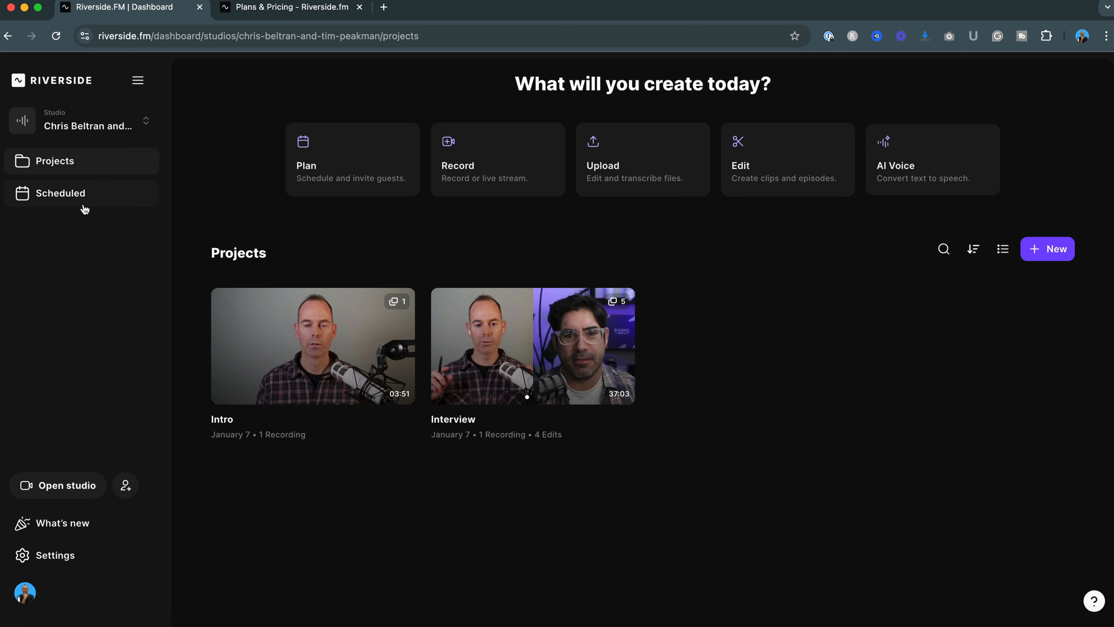
mouse_move(291, 360)
mouse_move(533, 365)
click(535, 353)
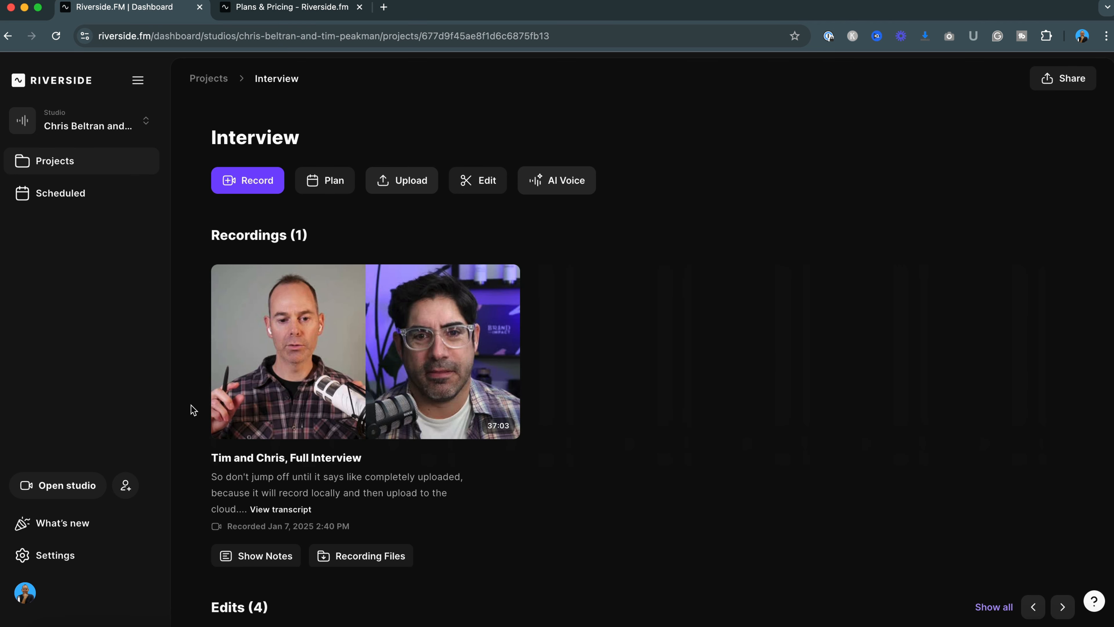
Open the interview recording's files page and review its recording files and social snapshots
scroll(193, 410, down, 1)
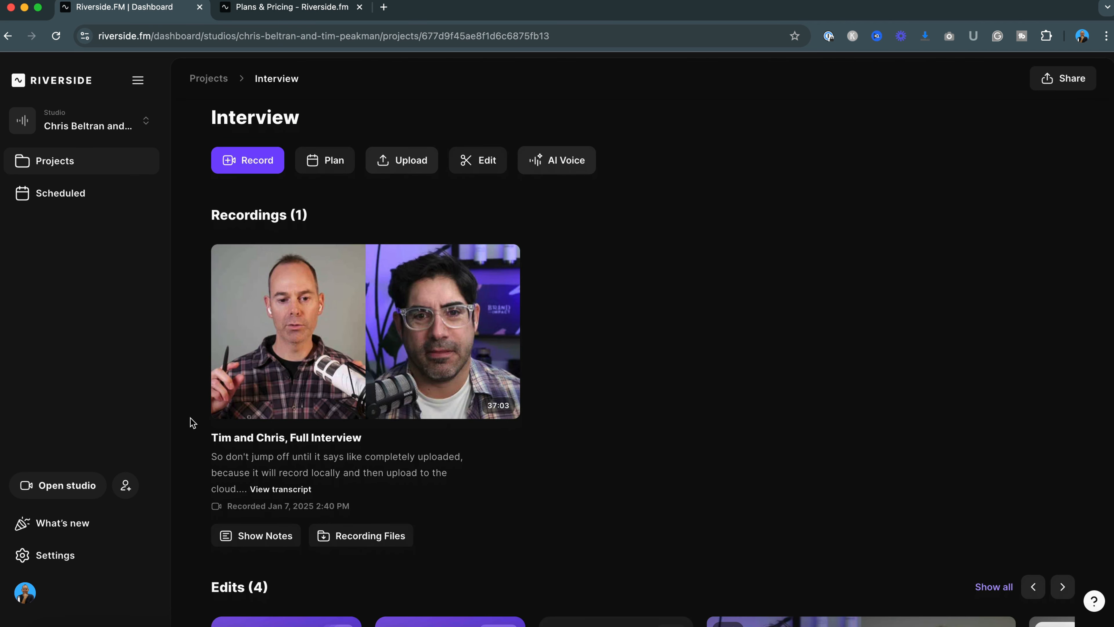
click(351, 535)
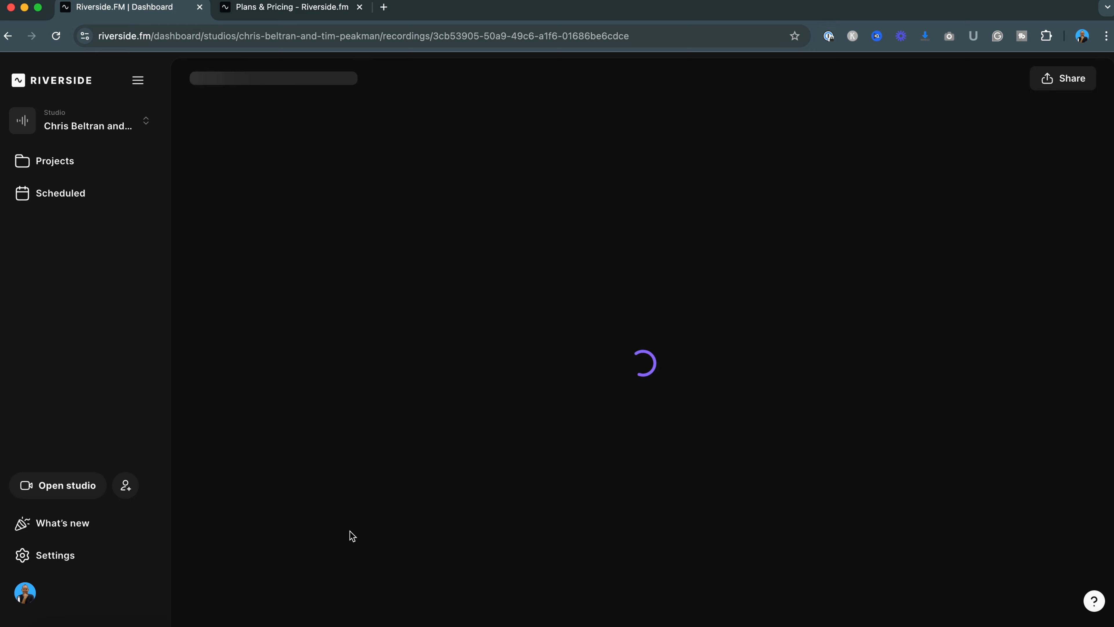
scroll(211, 386, down, 4)
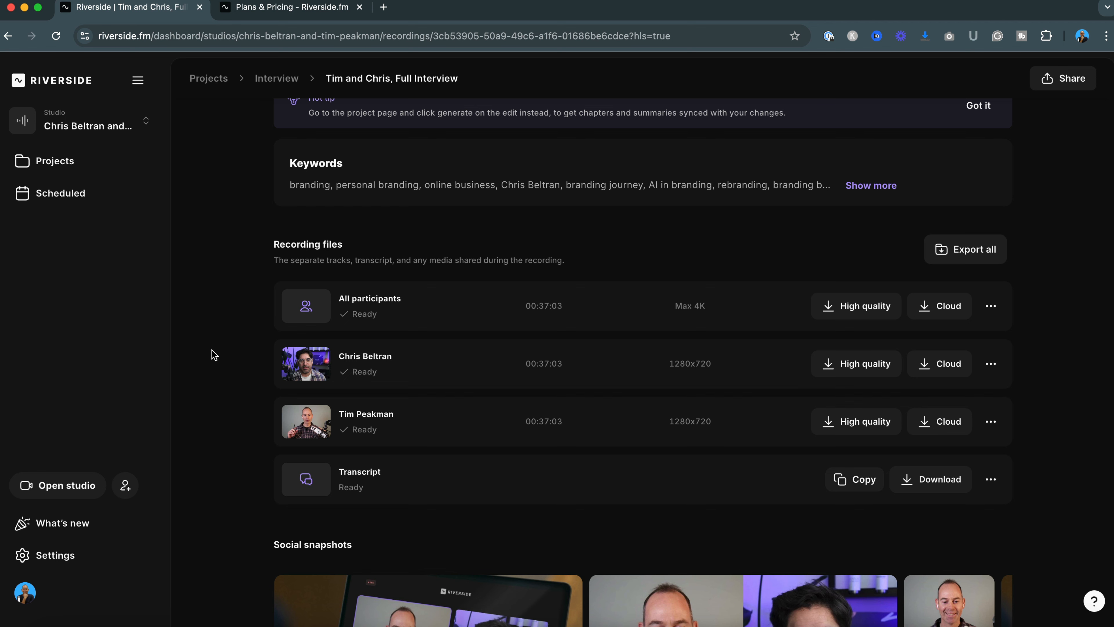
scroll(212, 355, down, 5)
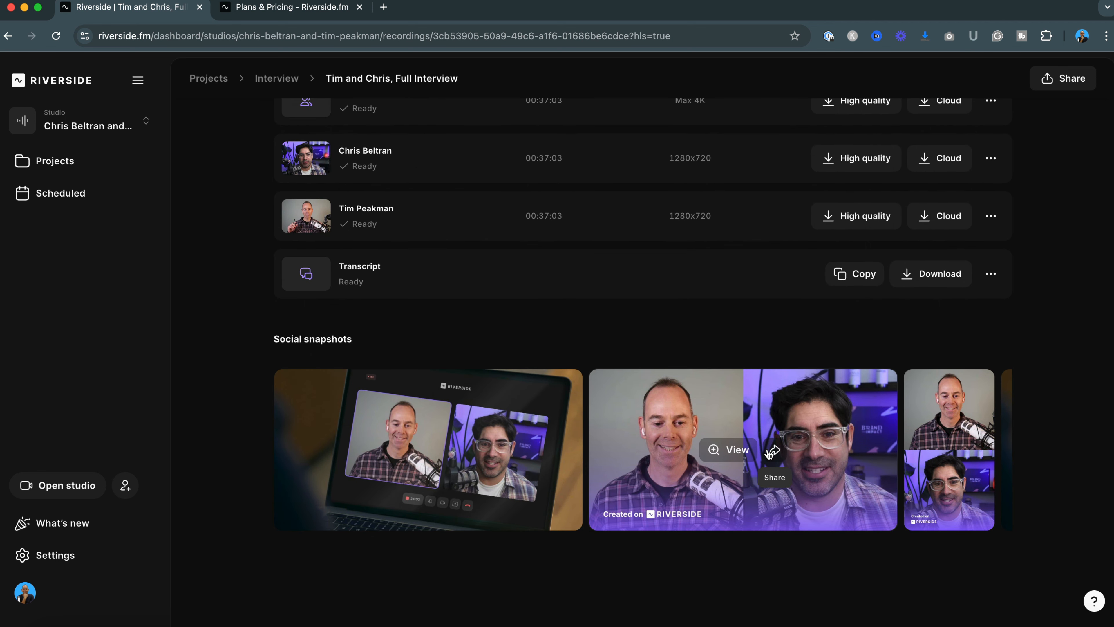
scroll(841, 470, right, 5)
scroll(841, 471, right, 15)
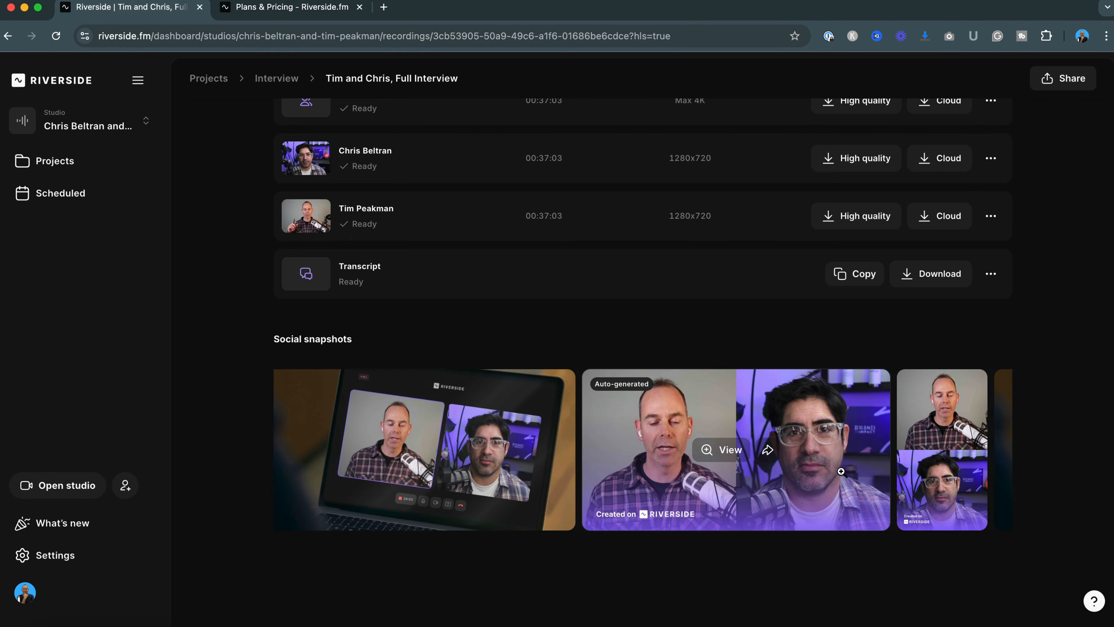
scroll(841, 471, right, 15)
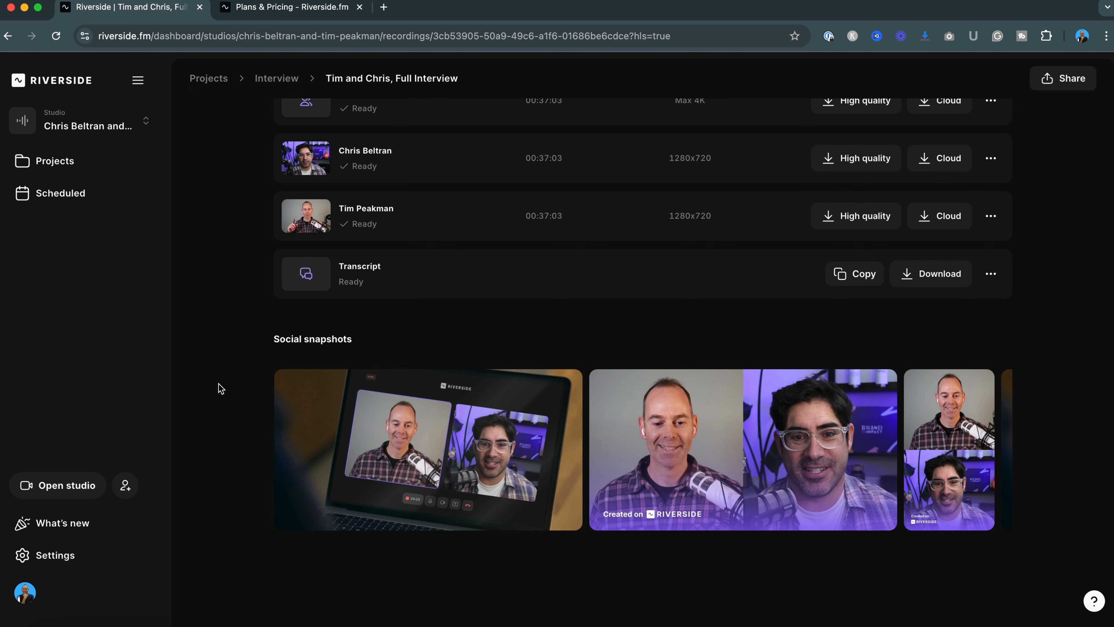
scroll(221, 388, up, 12)
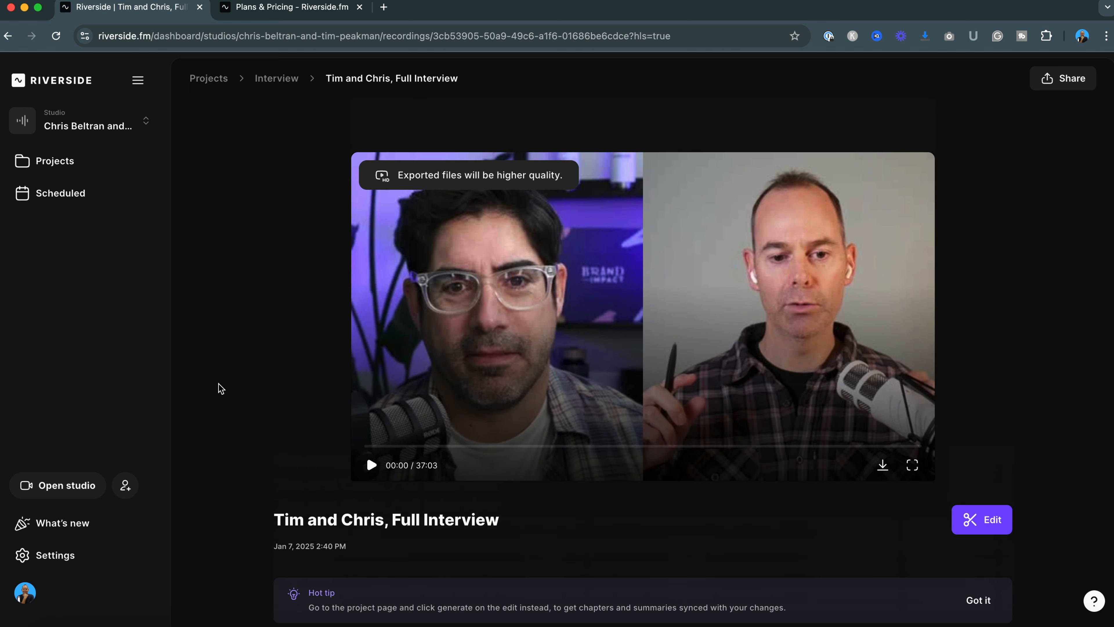
Return to the Interview project and open the draft edit 'Tim and Chris, Full In... | Jan 20, 2025 006' in the editor
click(272, 79)
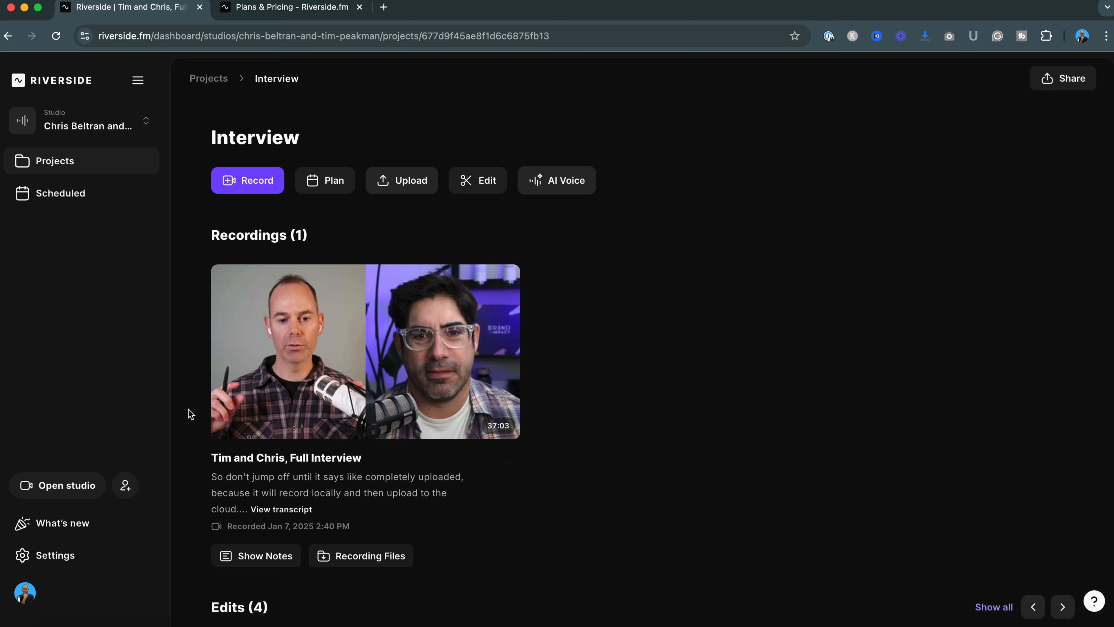
scroll(190, 414, down, 6)
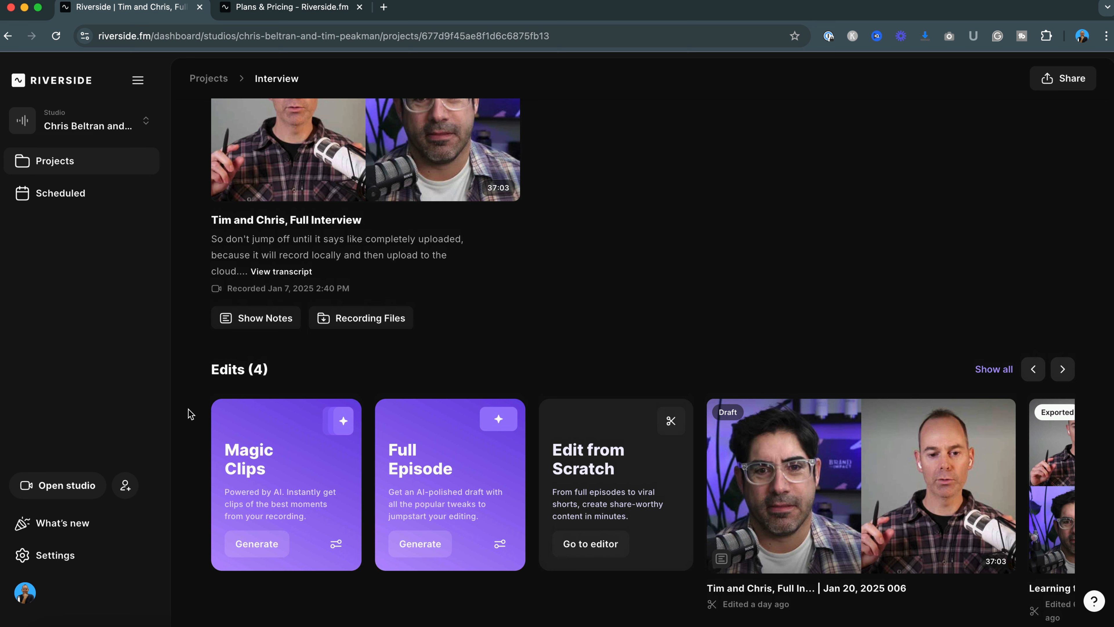
scroll(189, 410, up, 3)
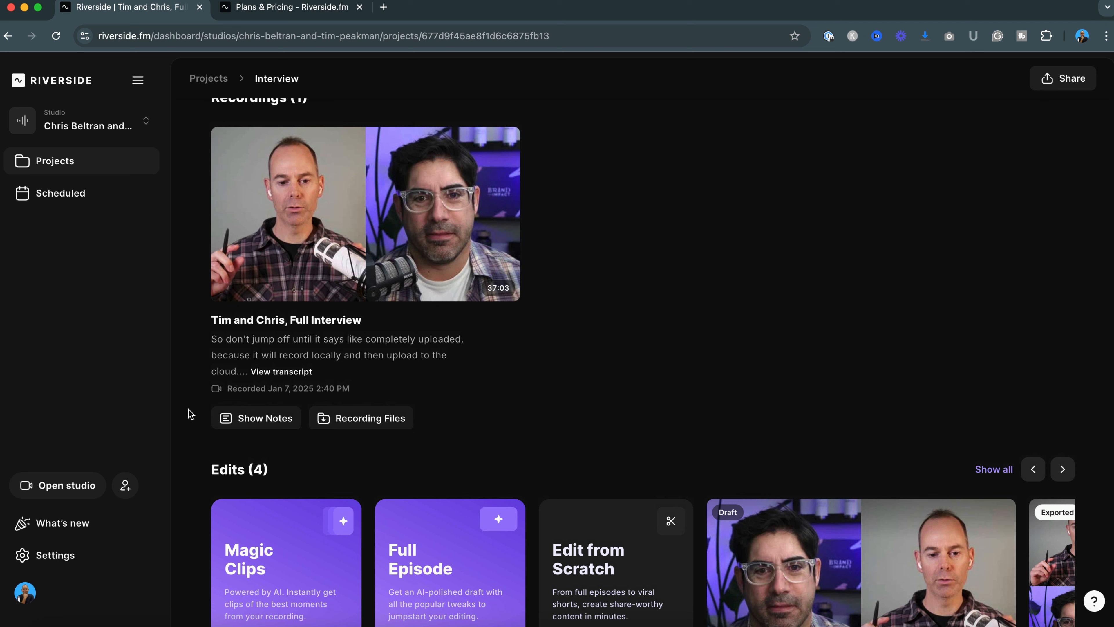
scroll(189, 409, down, 3)
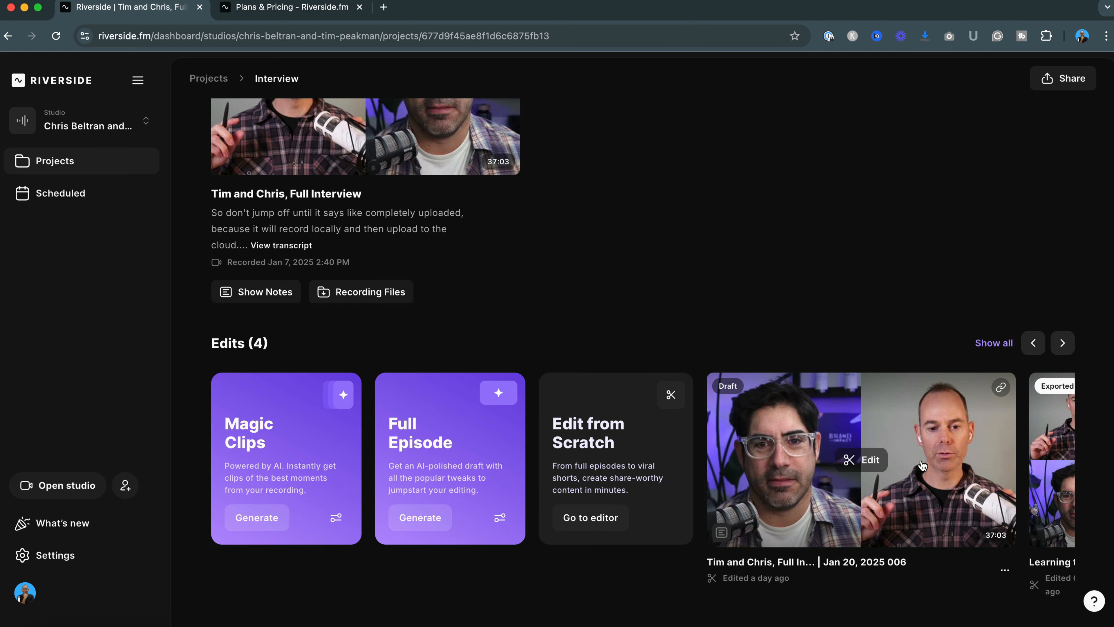
scroll(923, 467, right, 5)
scroll(917, 466, right, 2)
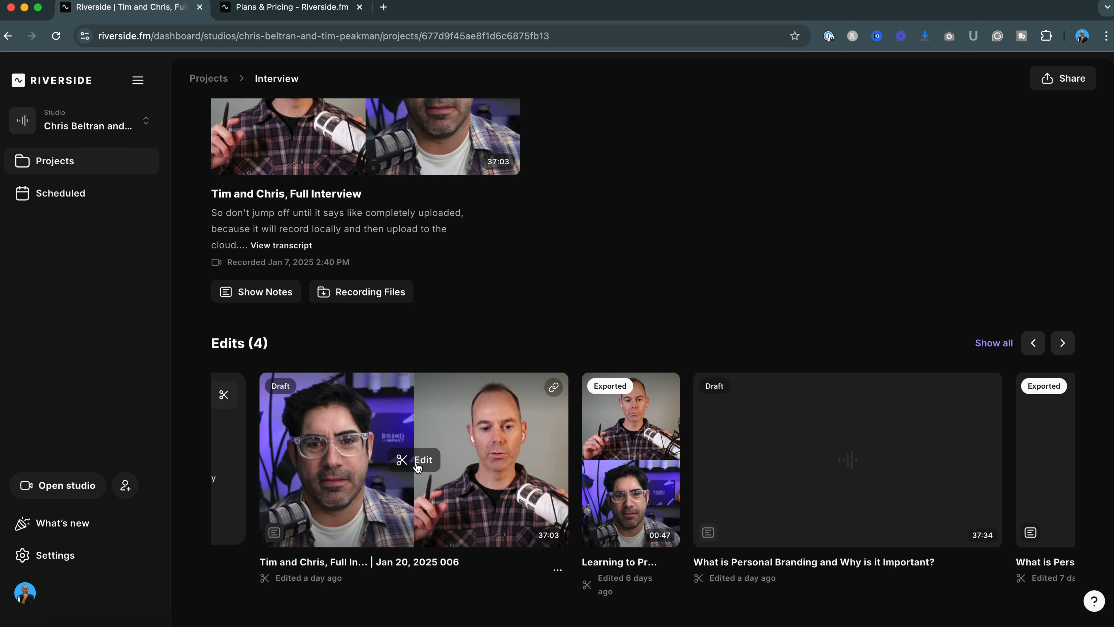
click(419, 463)
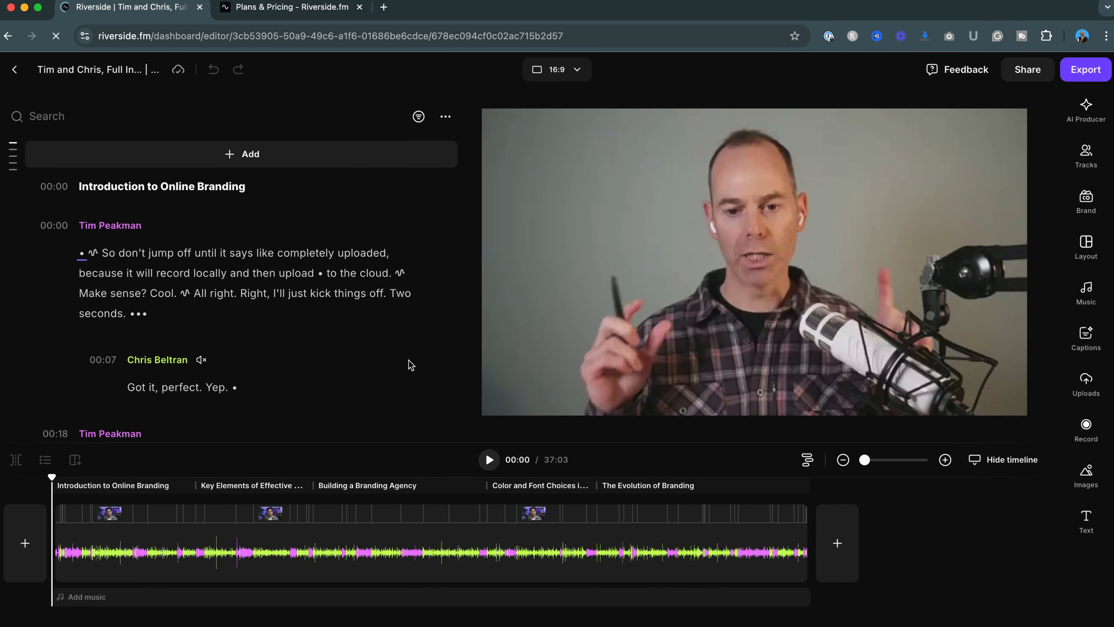
scroll(410, 365, down, 10)
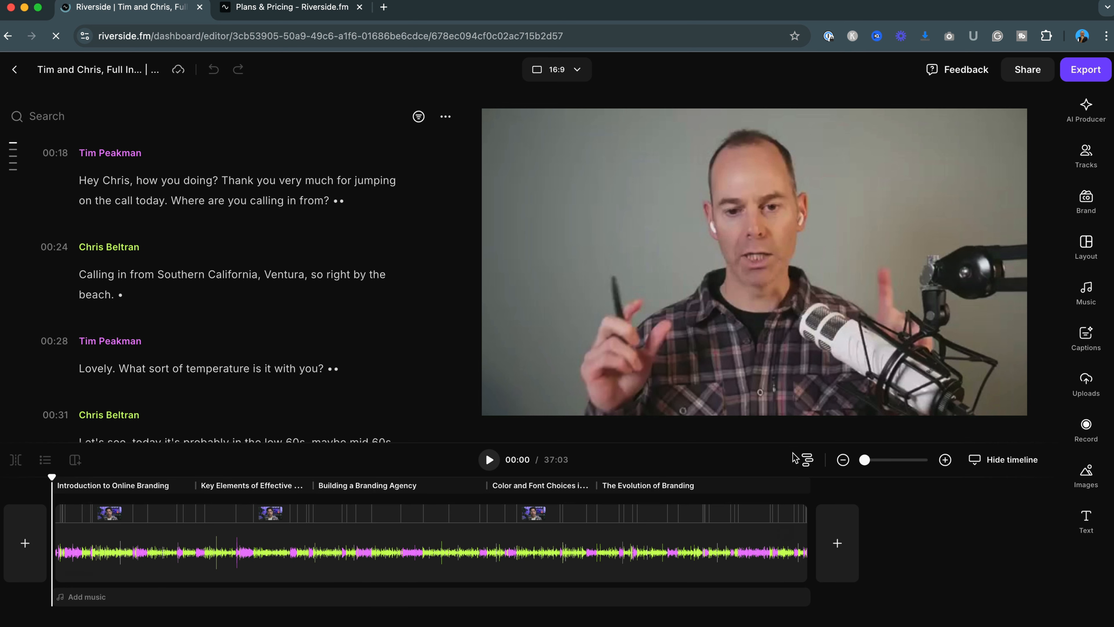
click(808, 460)
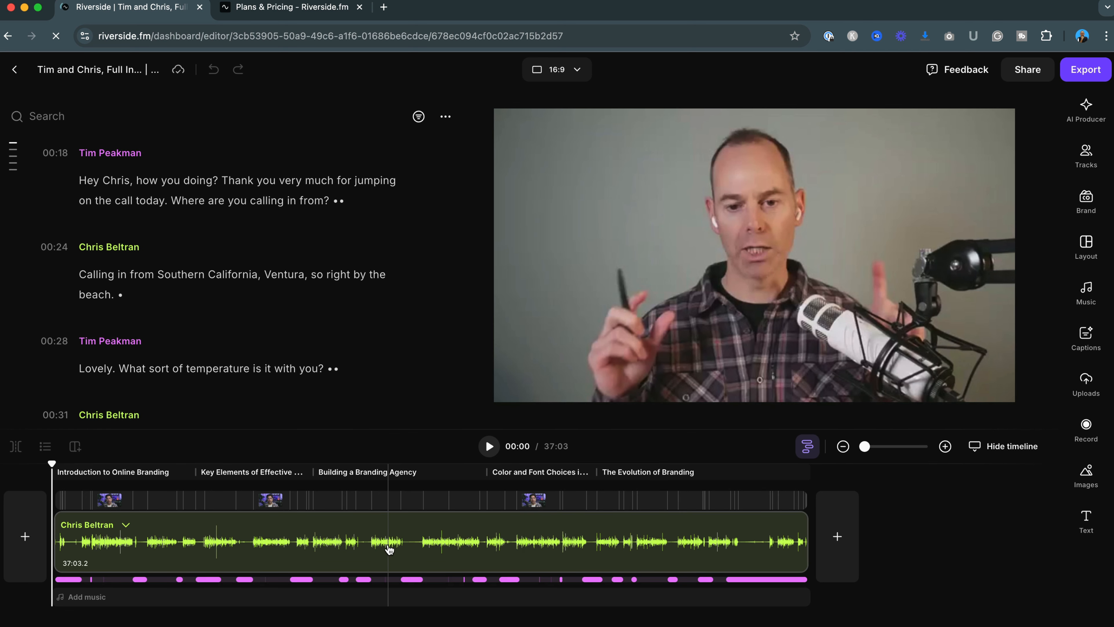
click(69, 580)
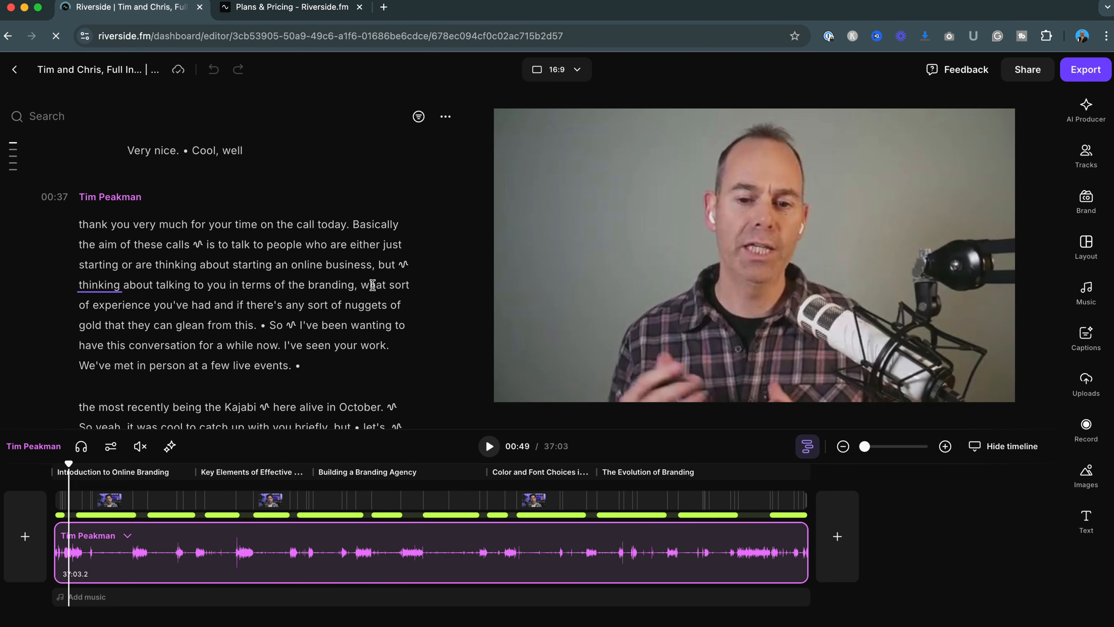
Preview the edit in the 1:1 and 9:16 aspect ratios before switching back to 16:9
click(577, 71)
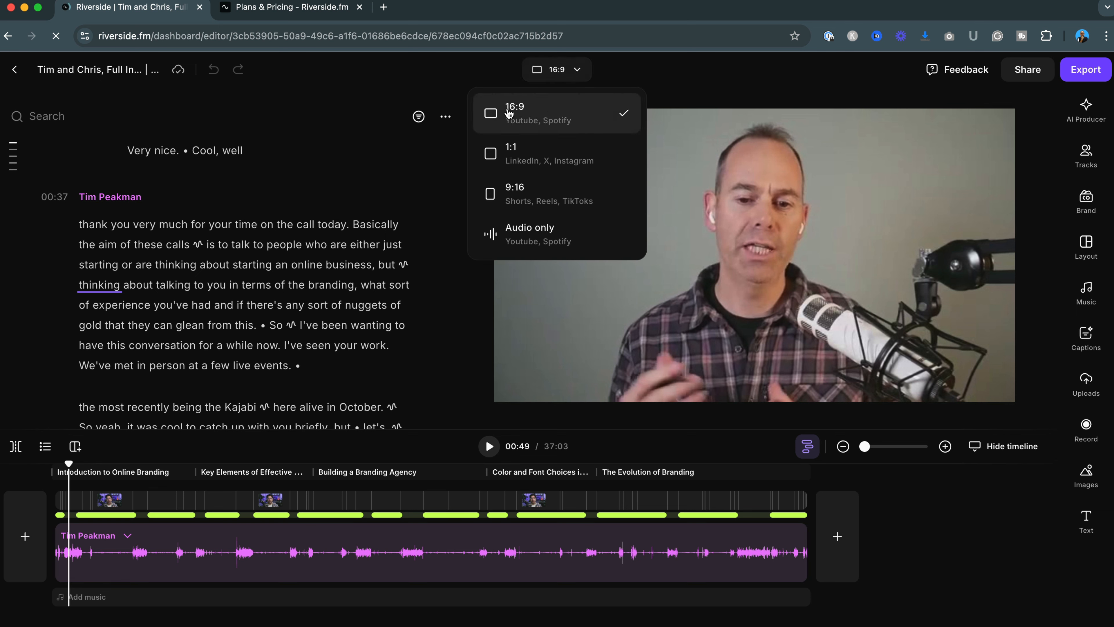
click(531, 160)
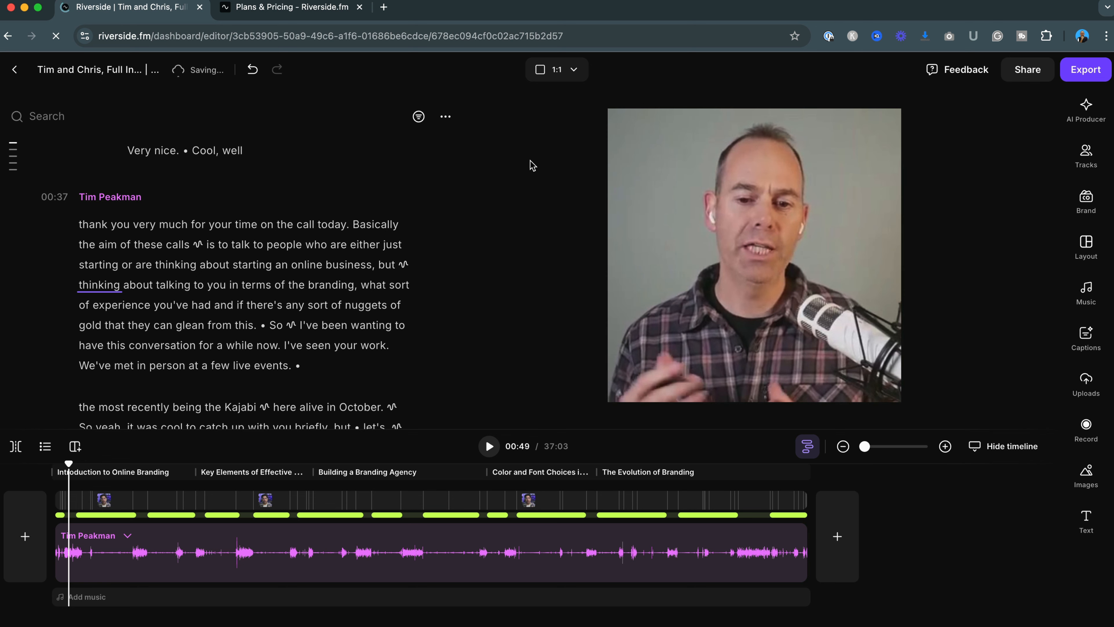
click(573, 71)
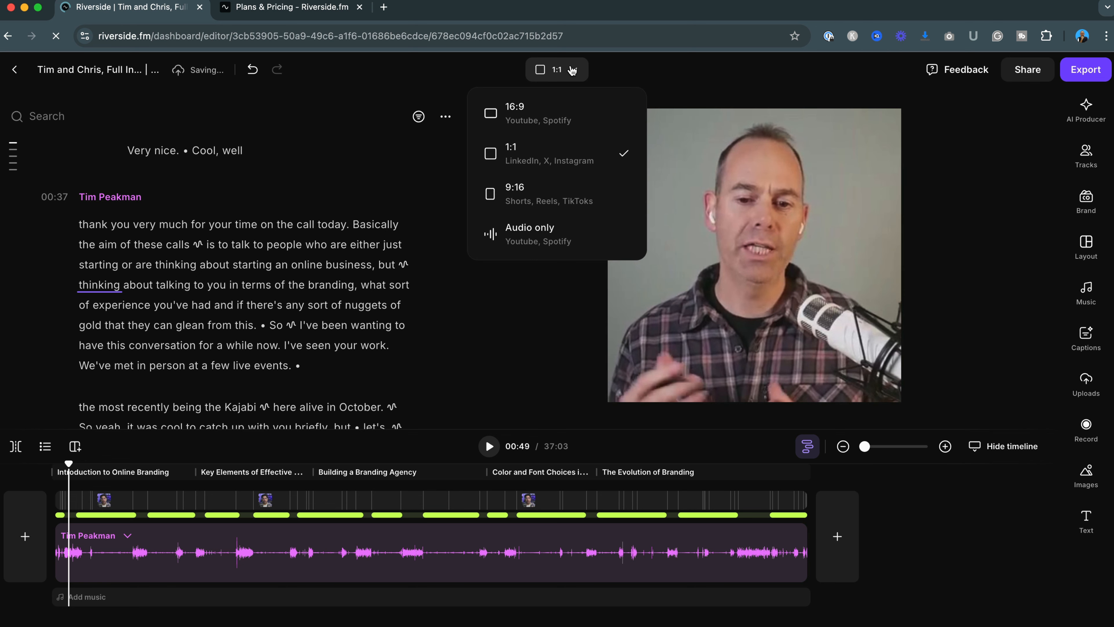
click(516, 193)
click(578, 70)
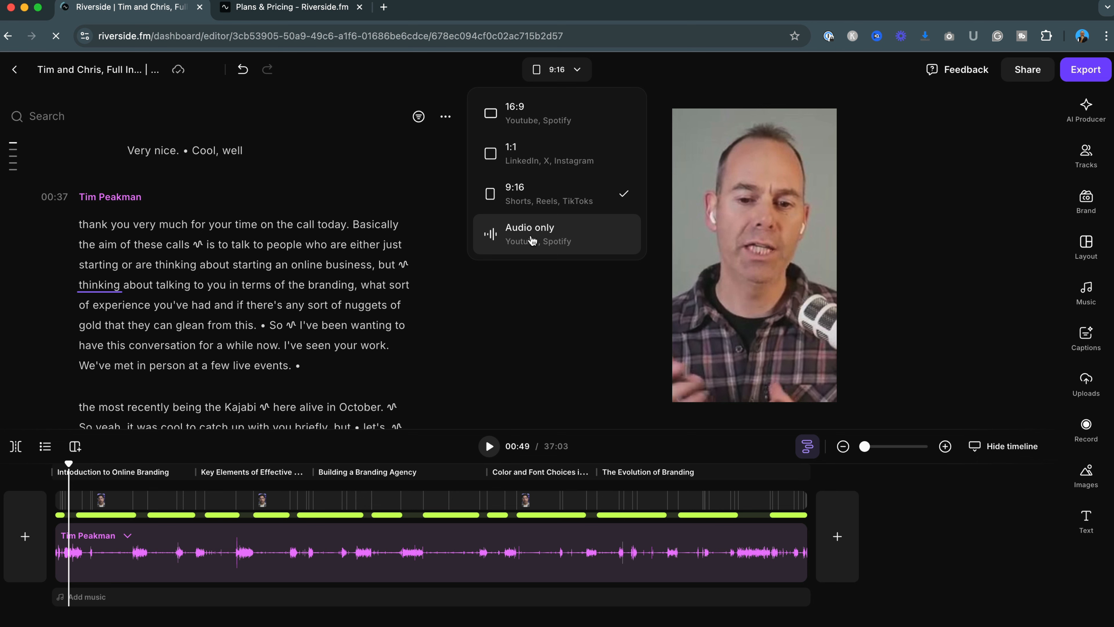
click(533, 116)
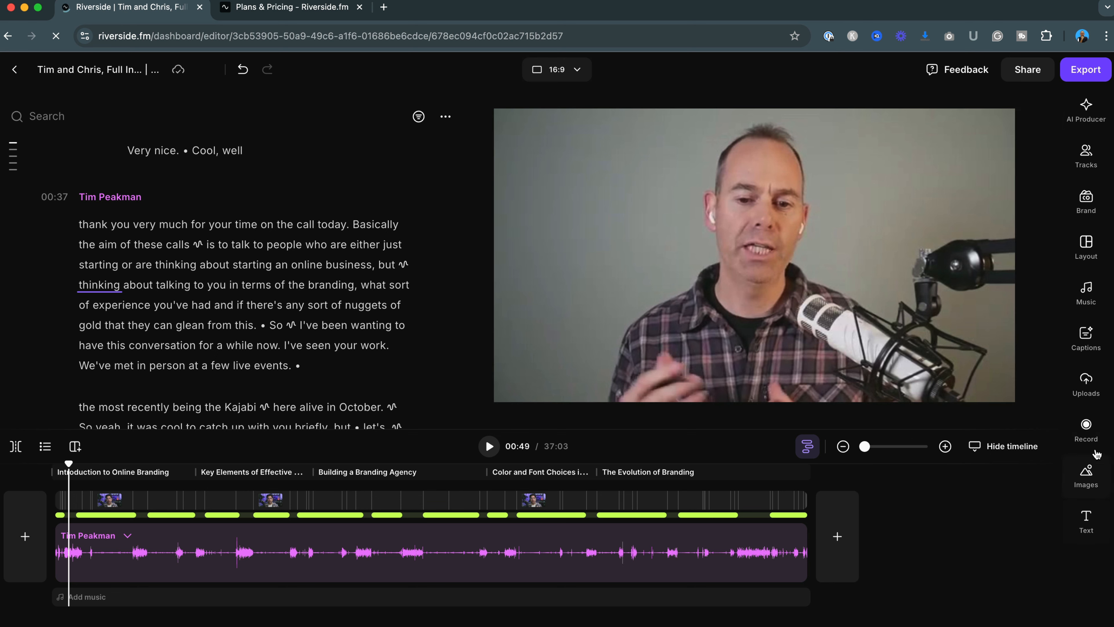
Apply the Full screen layout to the edit and move the playhead to about 02:11
click(1087, 246)
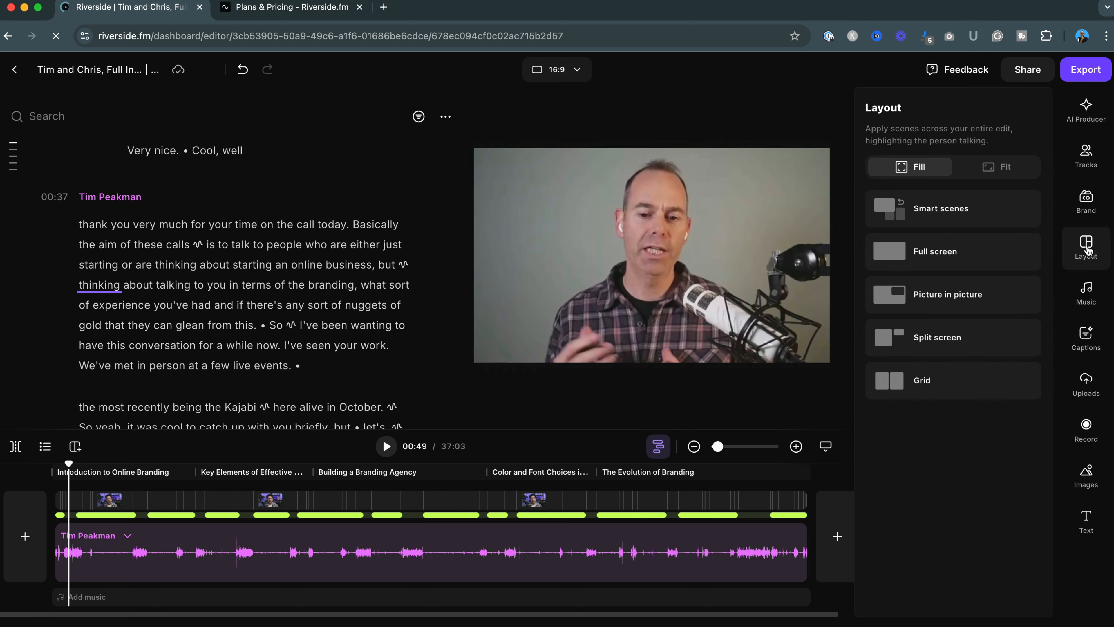
click(926, 249)
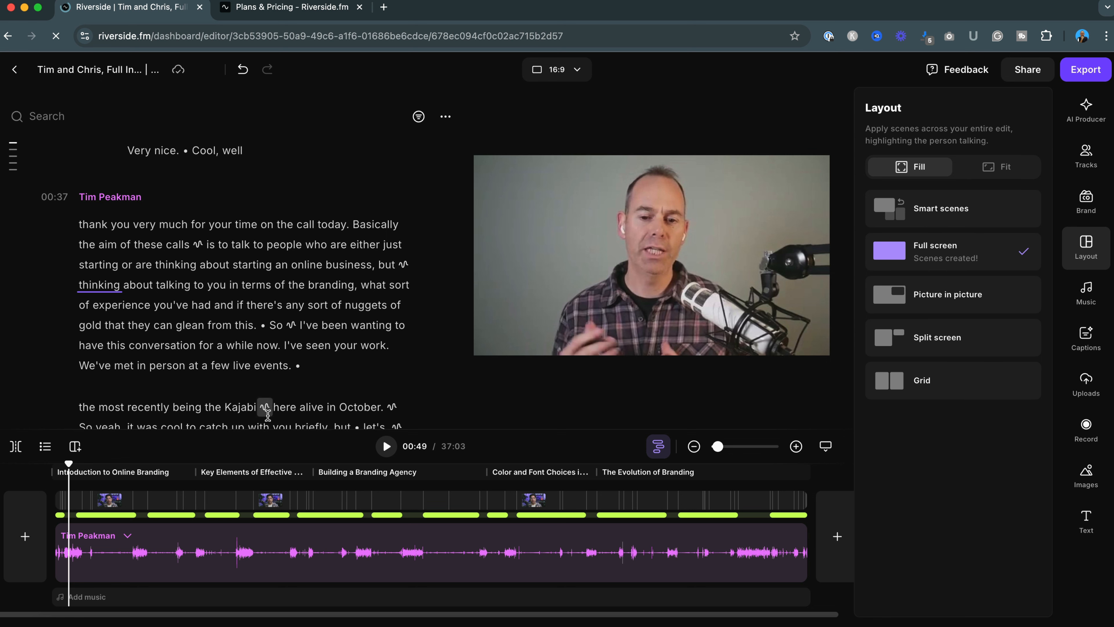
drag(69, 464, 98, 464)
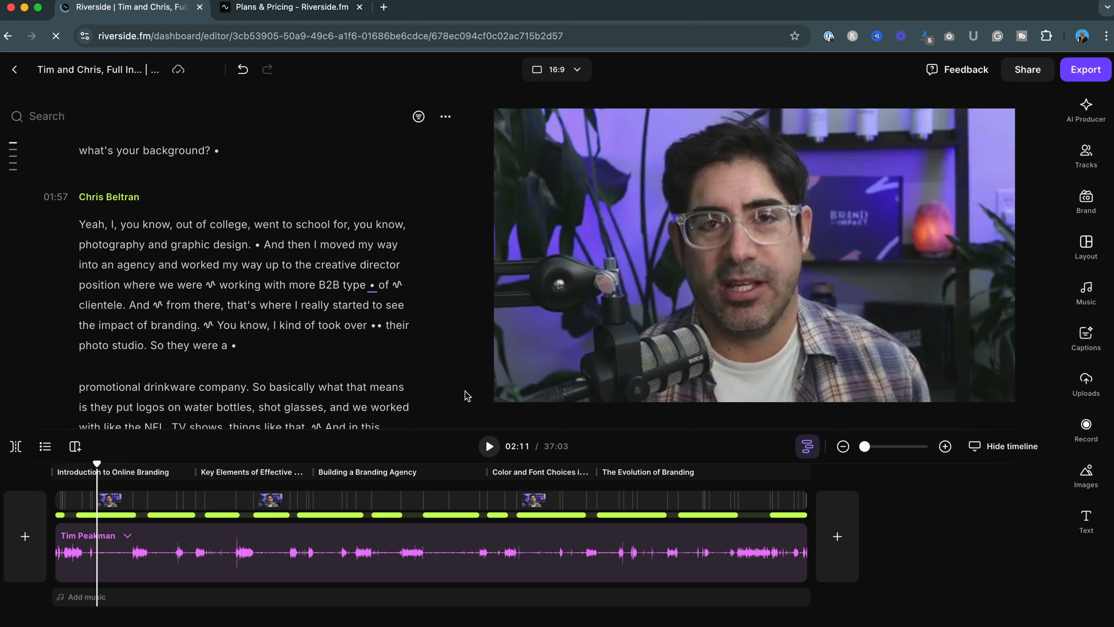
Go back to the project and open the draft edit 'What is Personal Branding and Why is it Important?'
click(14, 70)
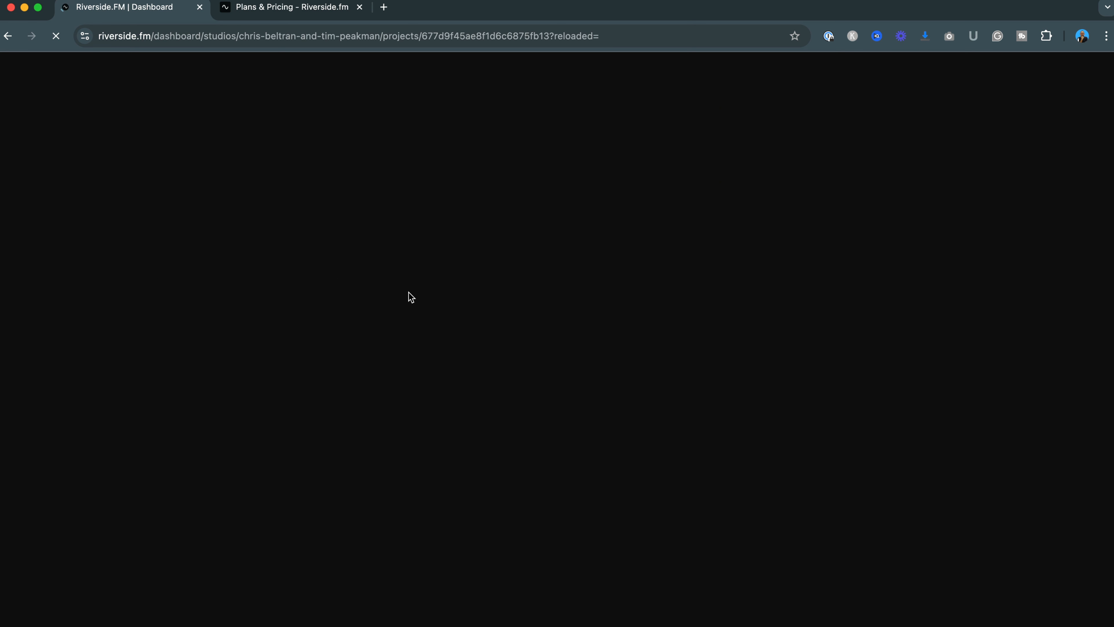
scroll(411, 297, down, 7)
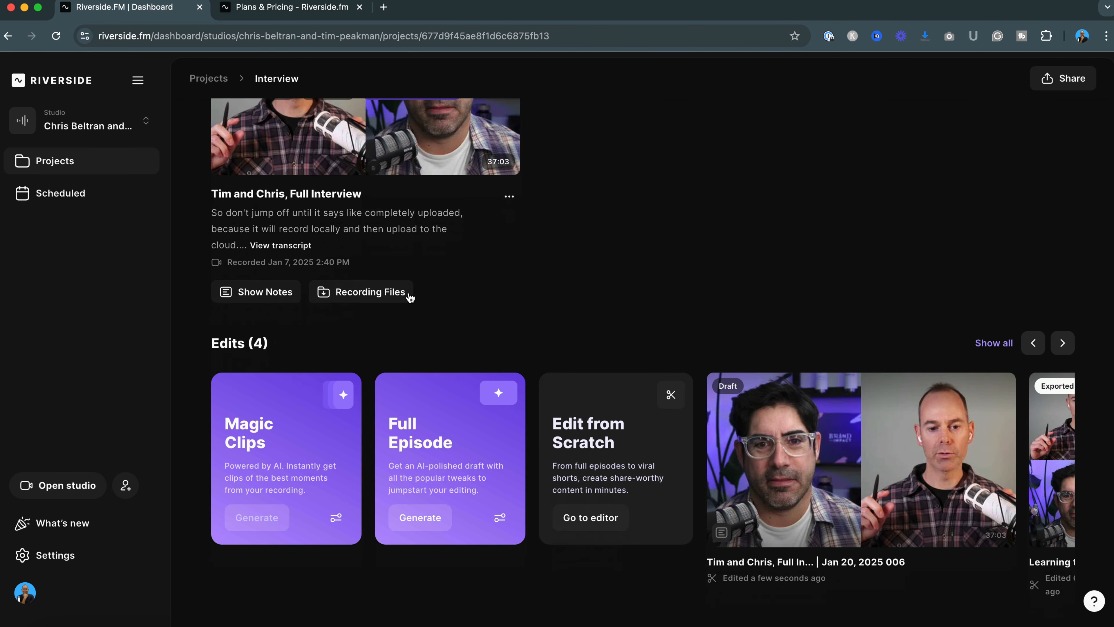
scroll(867, 435, right, 5)
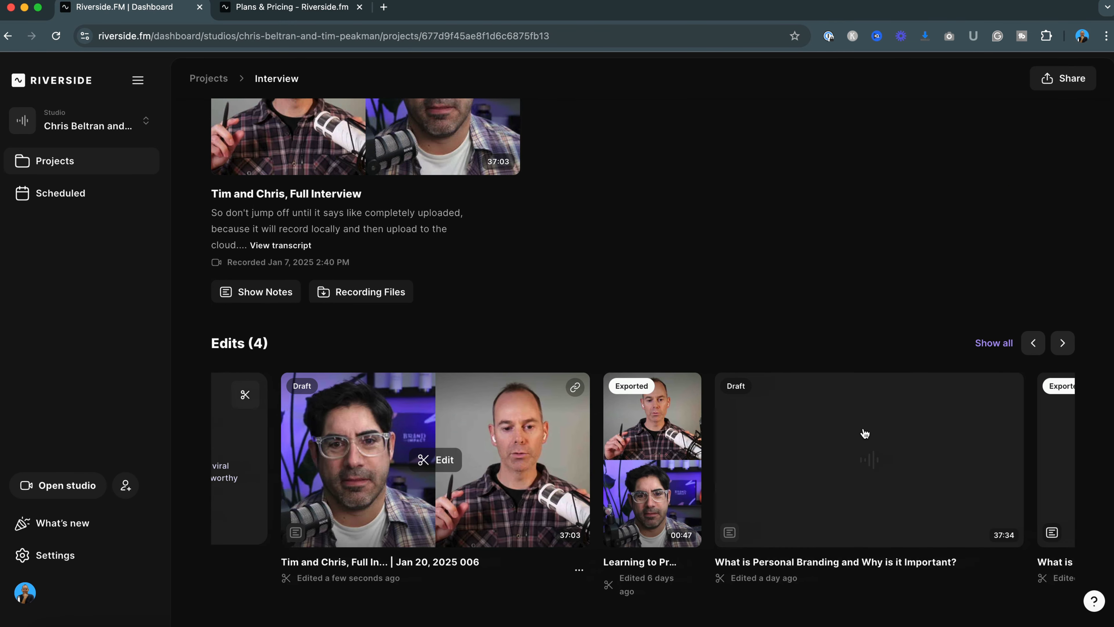
scroll(864, 434, right, 2)
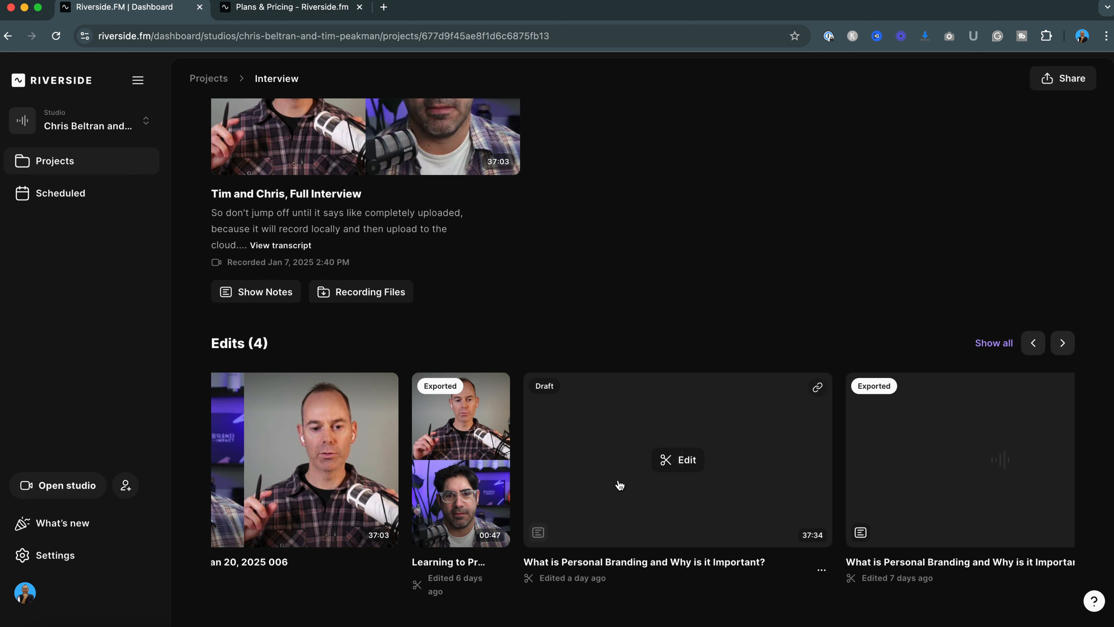
click(640, 481)
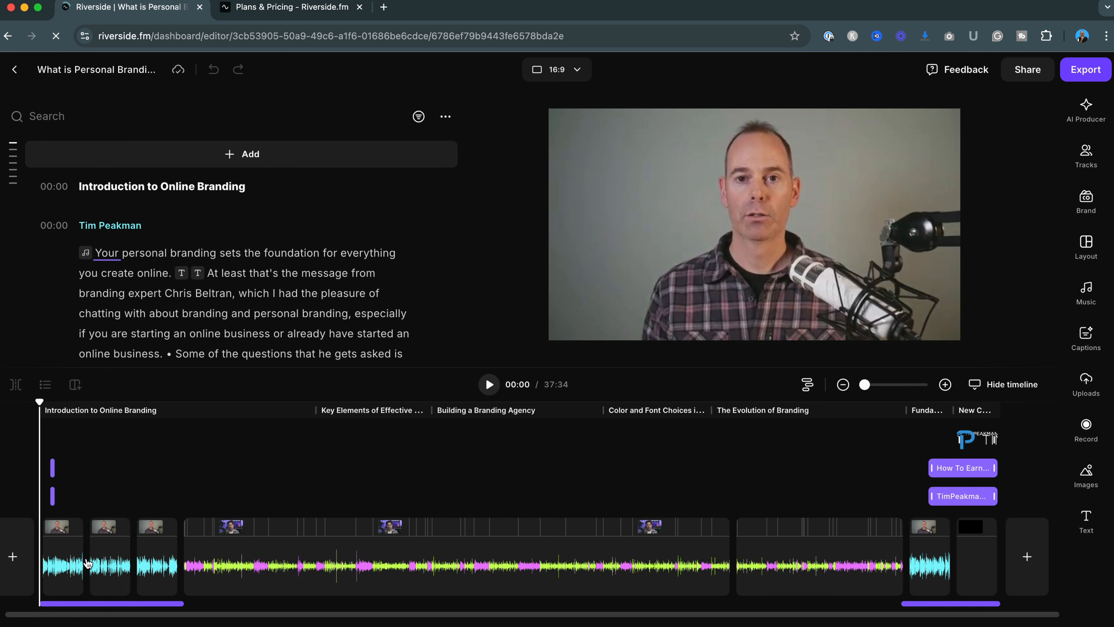
mouse_move(88, 563)
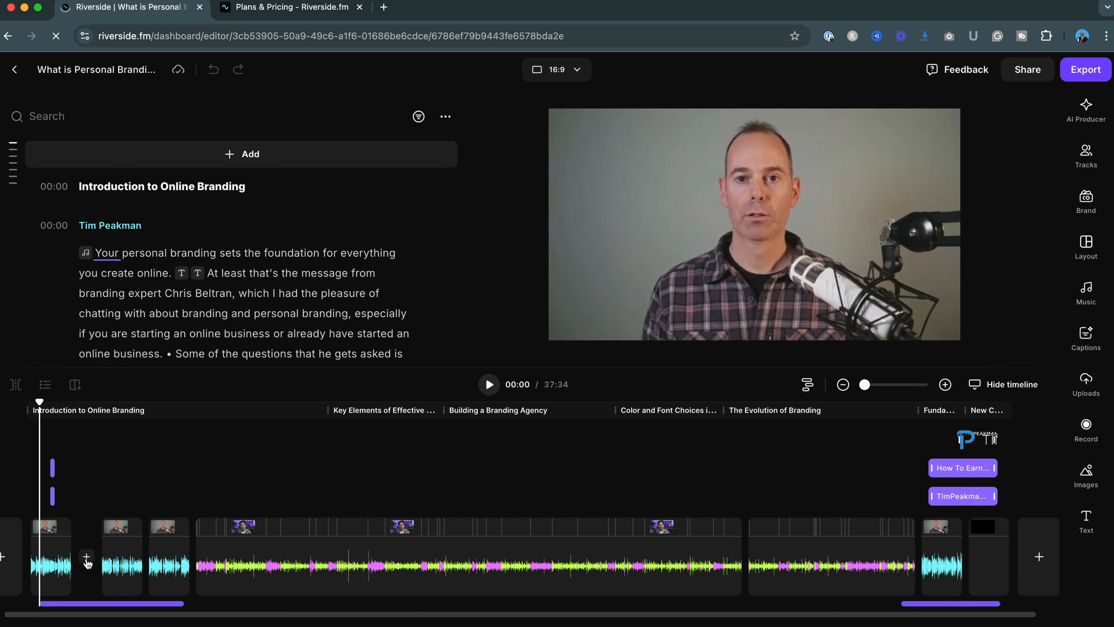
click(87, 559)
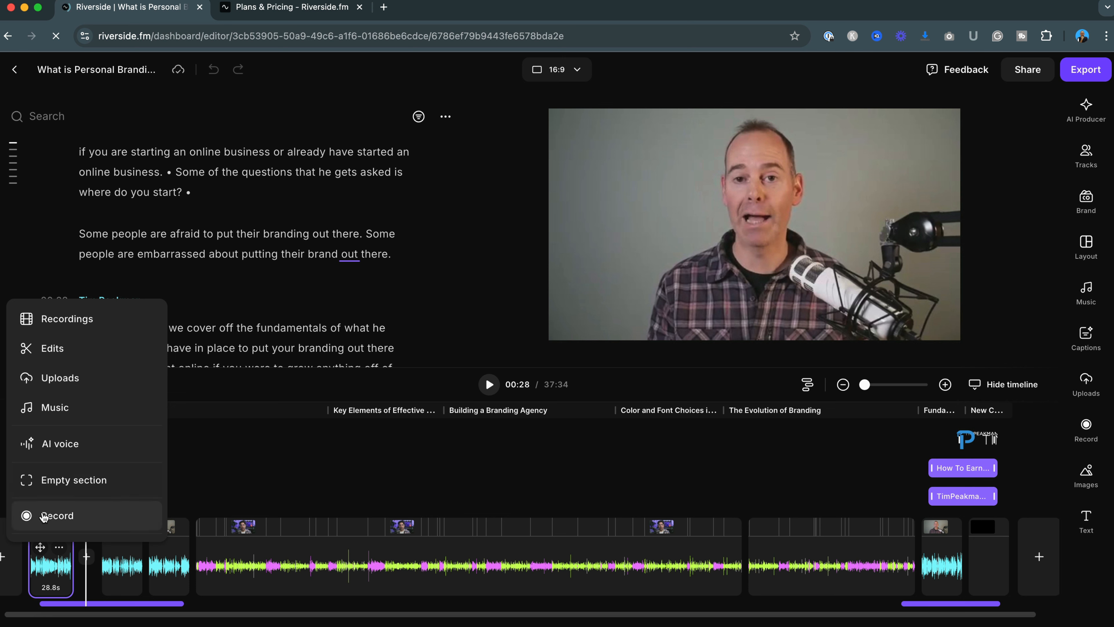
click(194, 472)
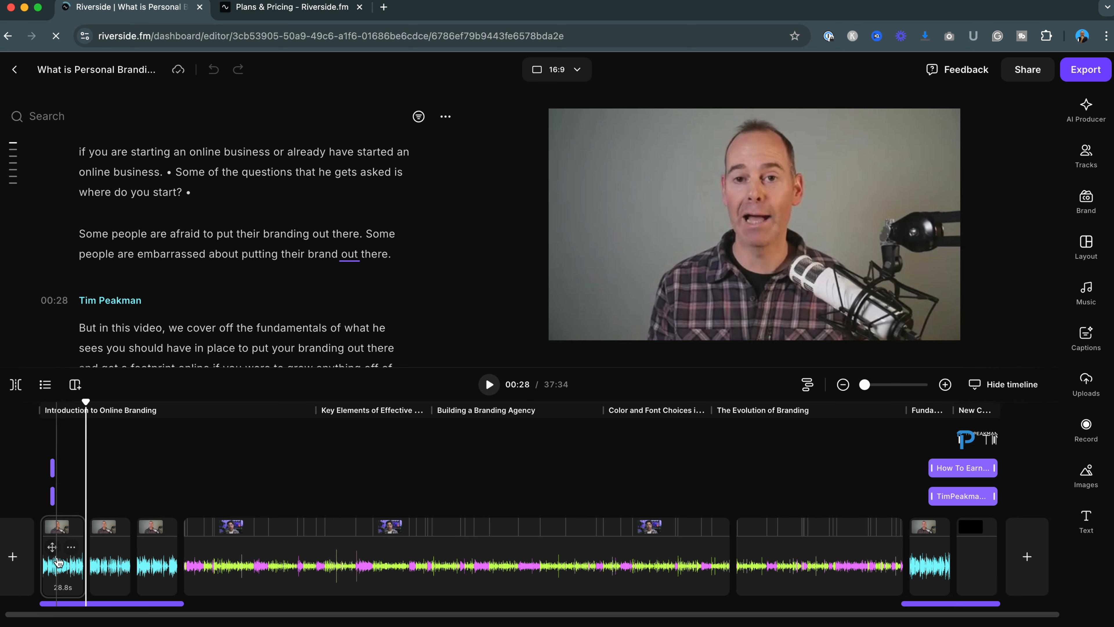
Move the playhead back to about 00:07 on the timeline
drag(85, 400, 52, 410)
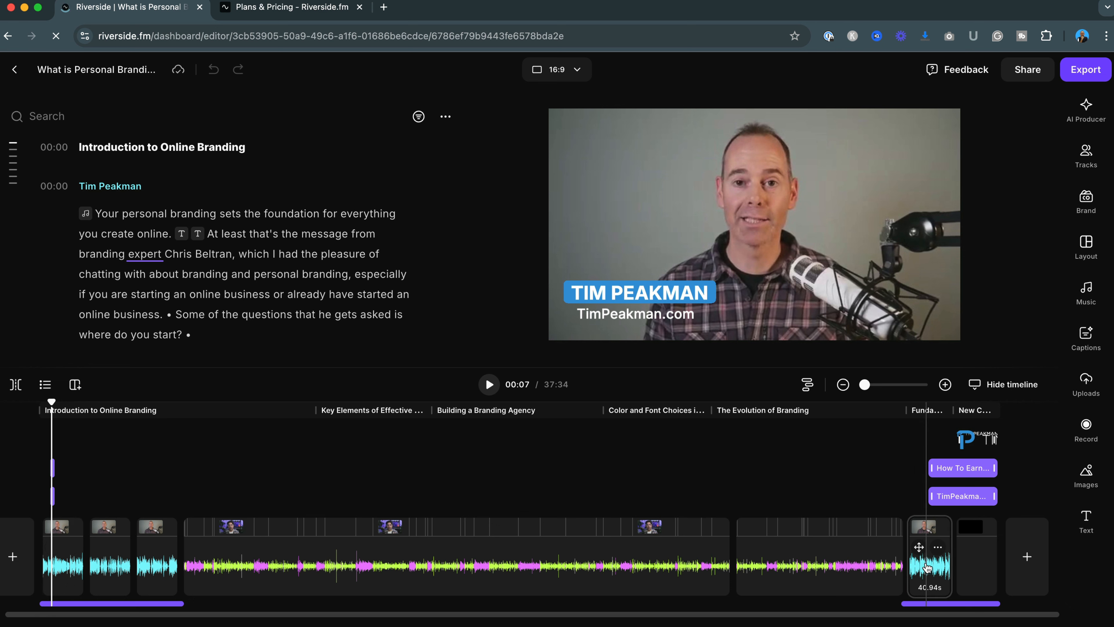
Select the closing clip and then the first clip on the timeline, scrubbing the playhead to each
click(927, 567)
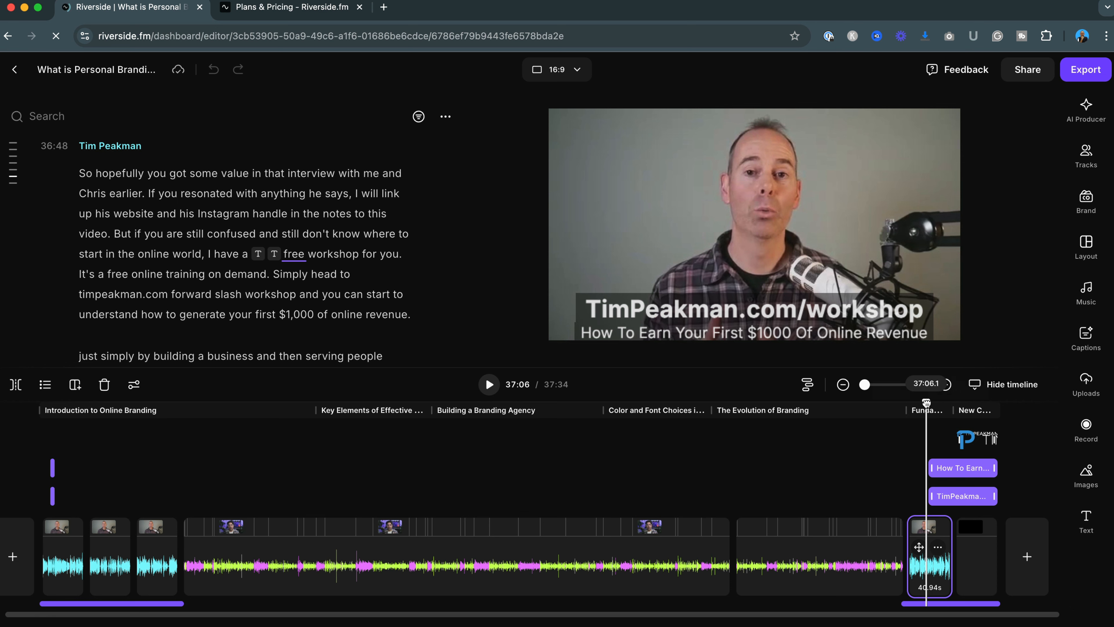
drag(926, 404, 965, 401)
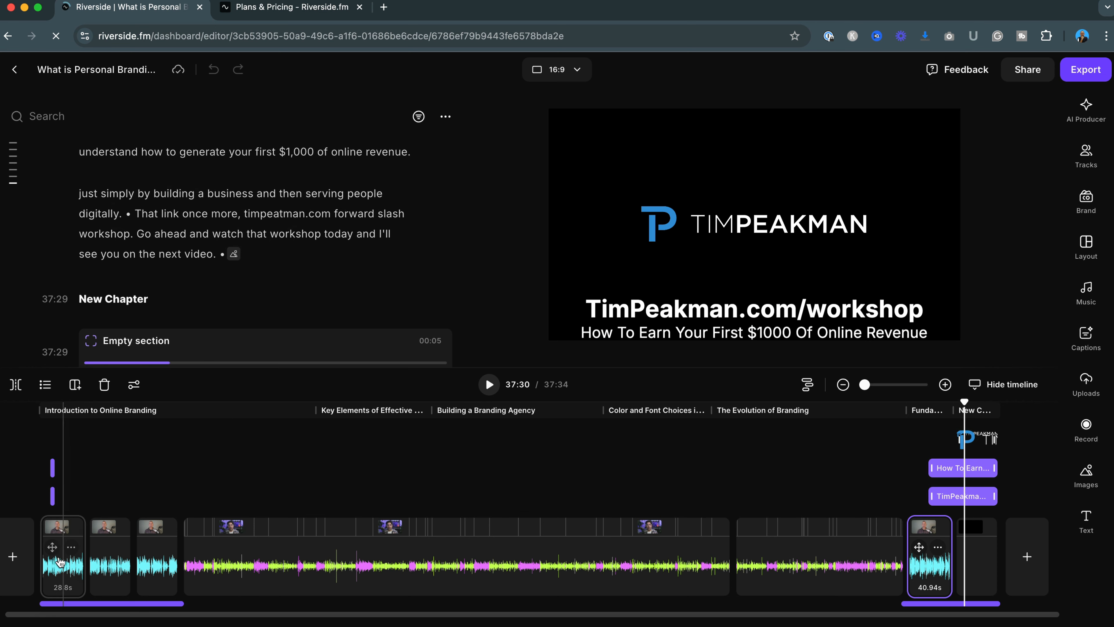
click(55, 567)
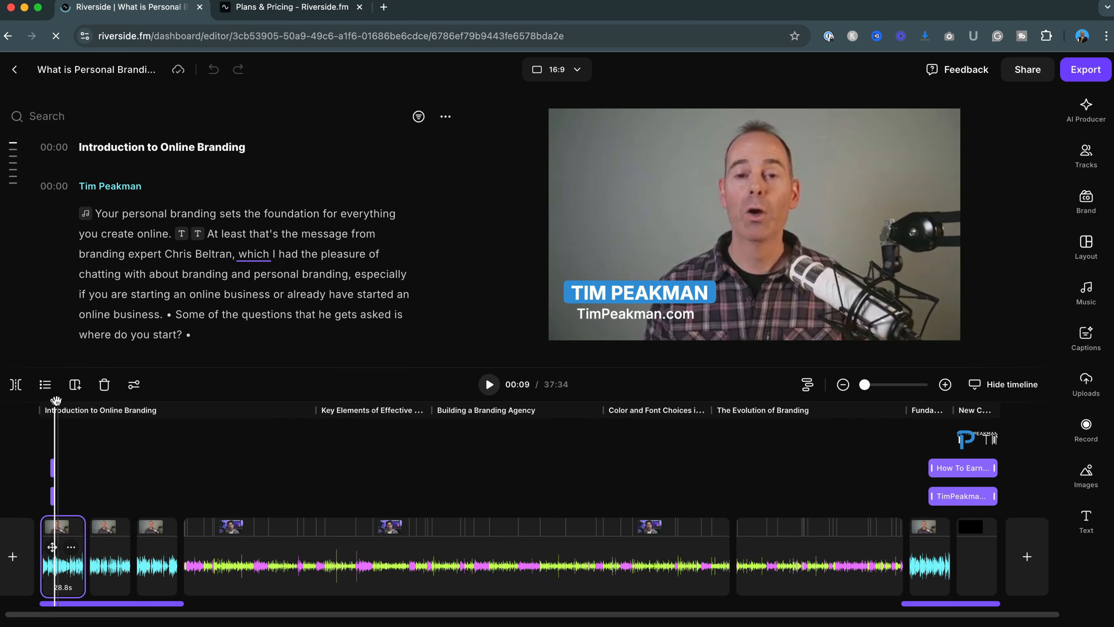
drag(54, 401, 52, 402)
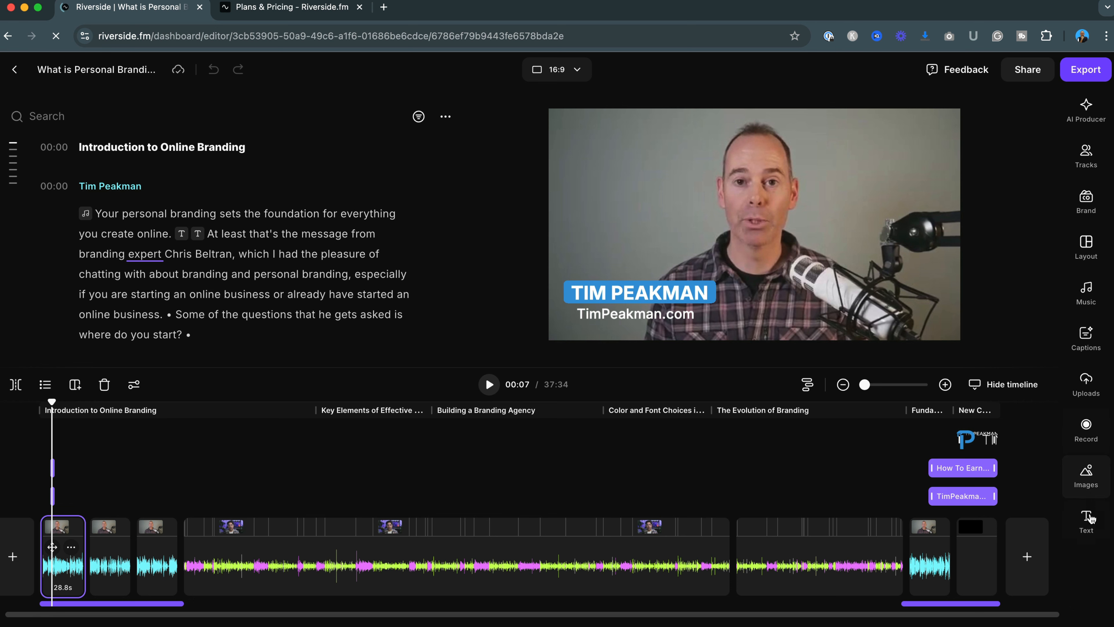
Open the Text panel, select the speaker name title overlay and nudge it slightly in the preview
click(1087, 523)
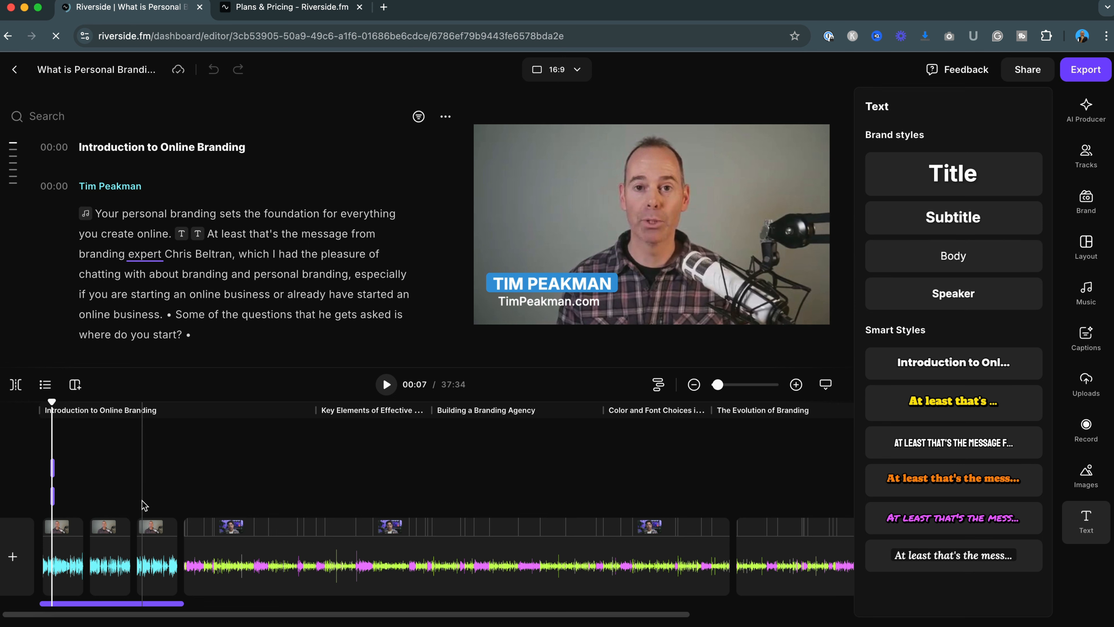
click(52, 468)
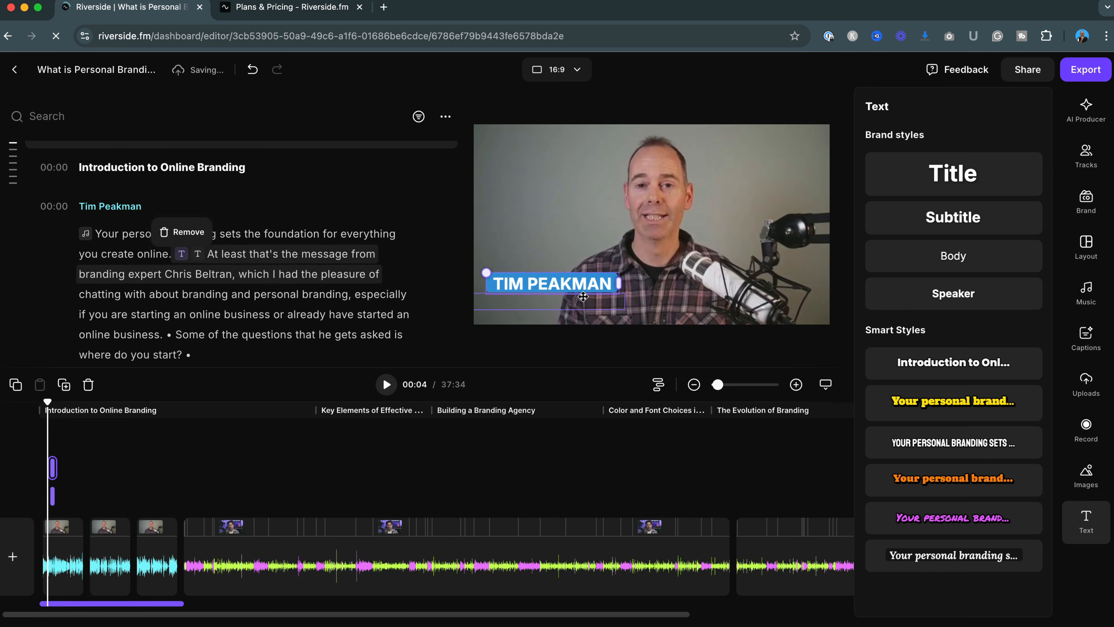
mouse_move(550, 284)
mouse_down()
mouse_move(550, 255)
mouse_move(556, 284)
mouse_up()
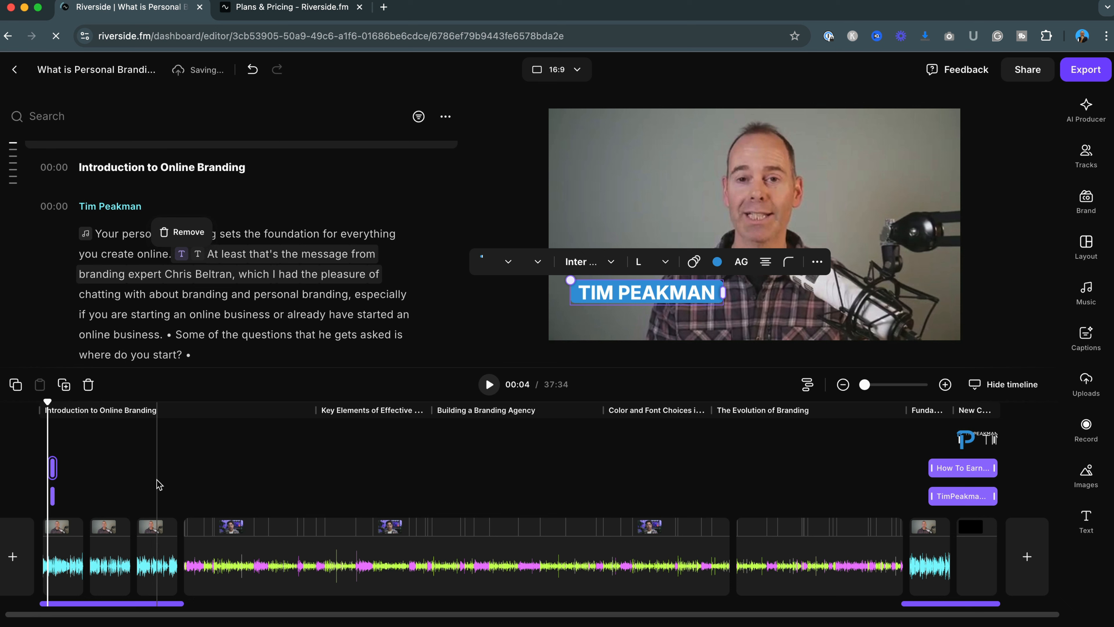
click(62, 565)
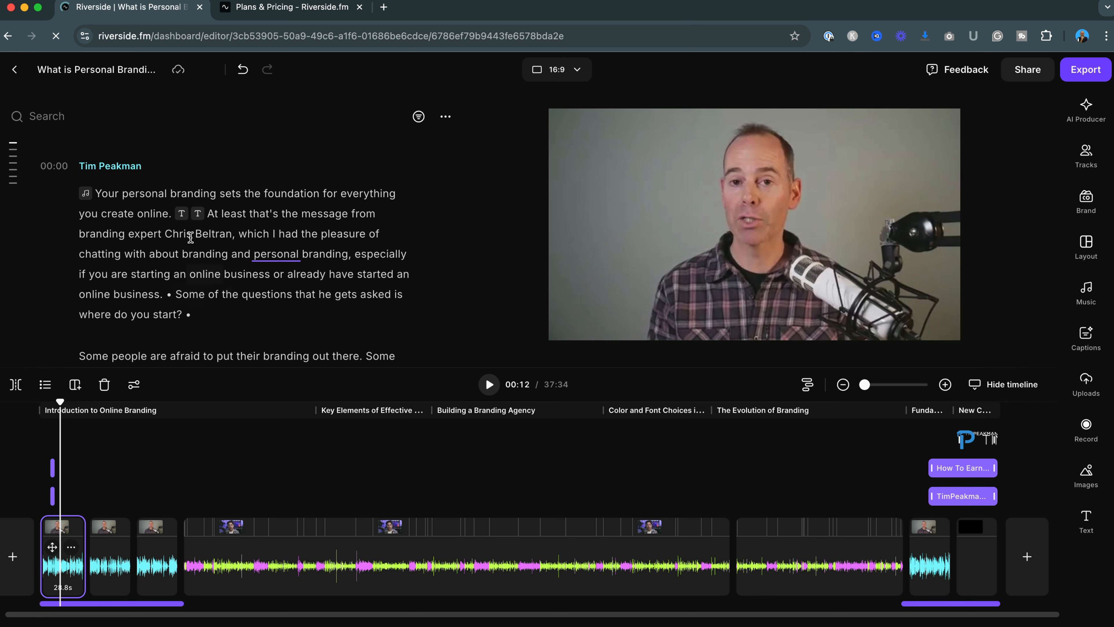
Select passages of the introduction in the transcript to highlight their ranges on the timeline
click(118, 192)
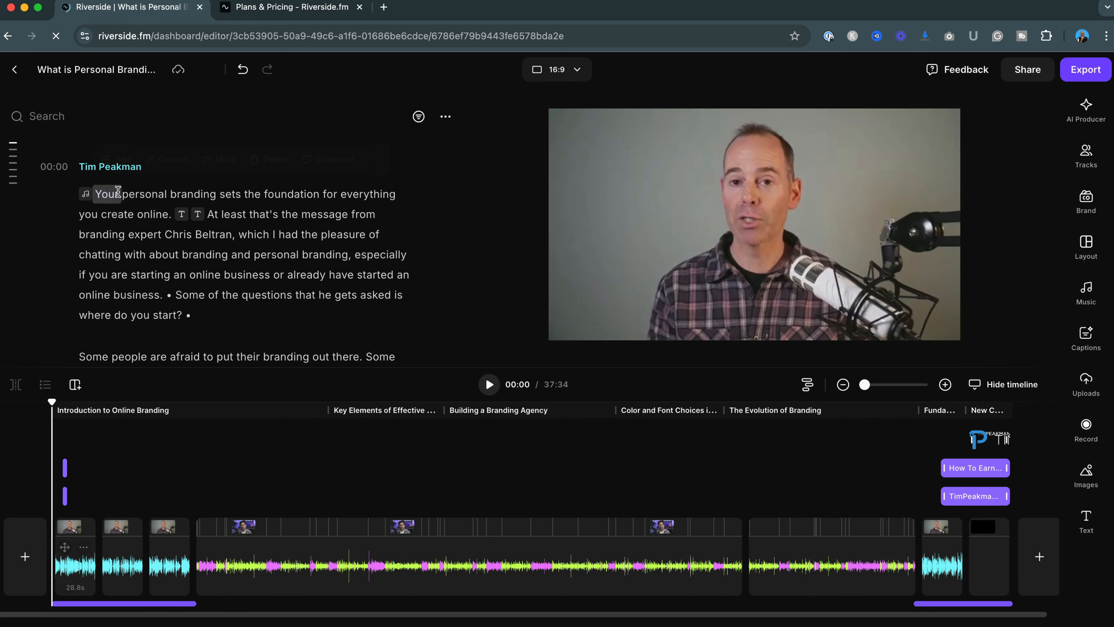
drag(121, 254, 380, 254)
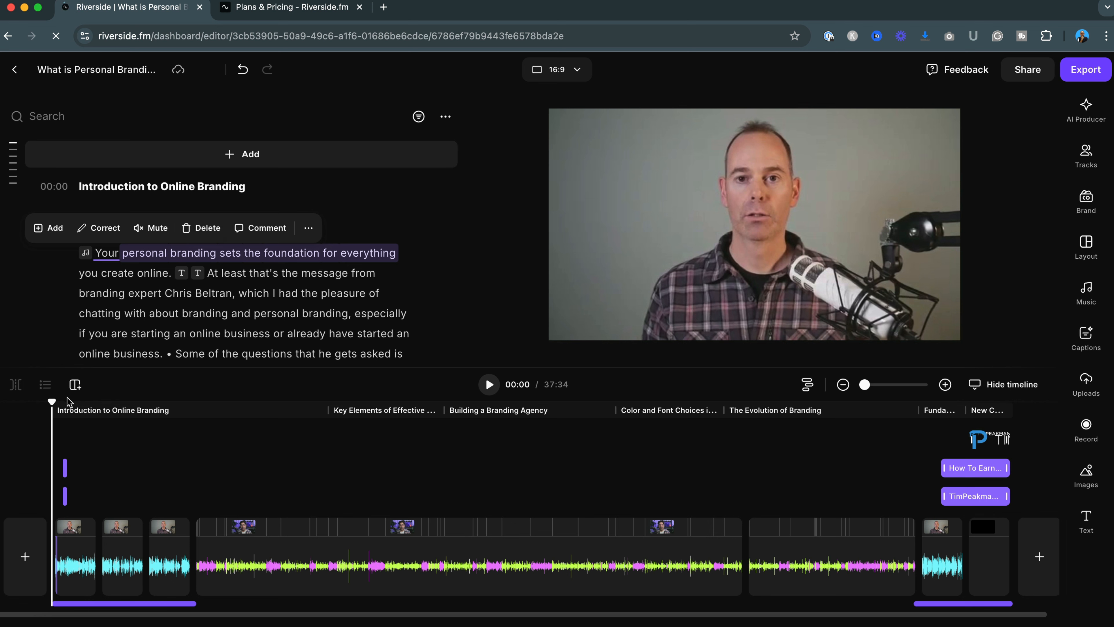
drag(53, 400, 80, 404)
click(111, 270)
scroll(142, 298, down, 2)
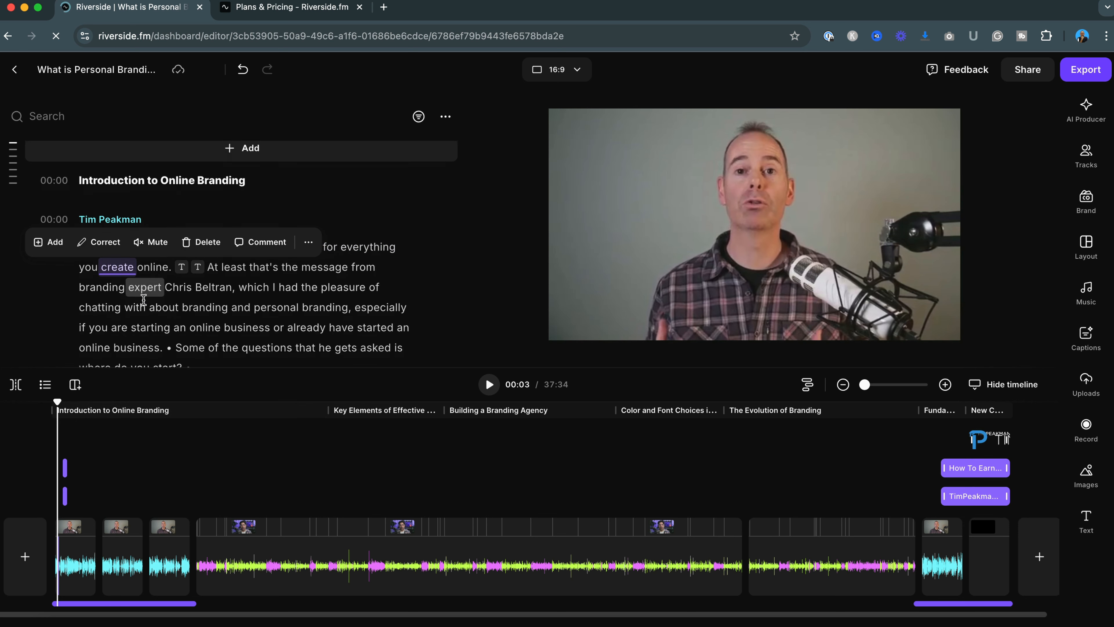
drag(164, 296, 94, 244)
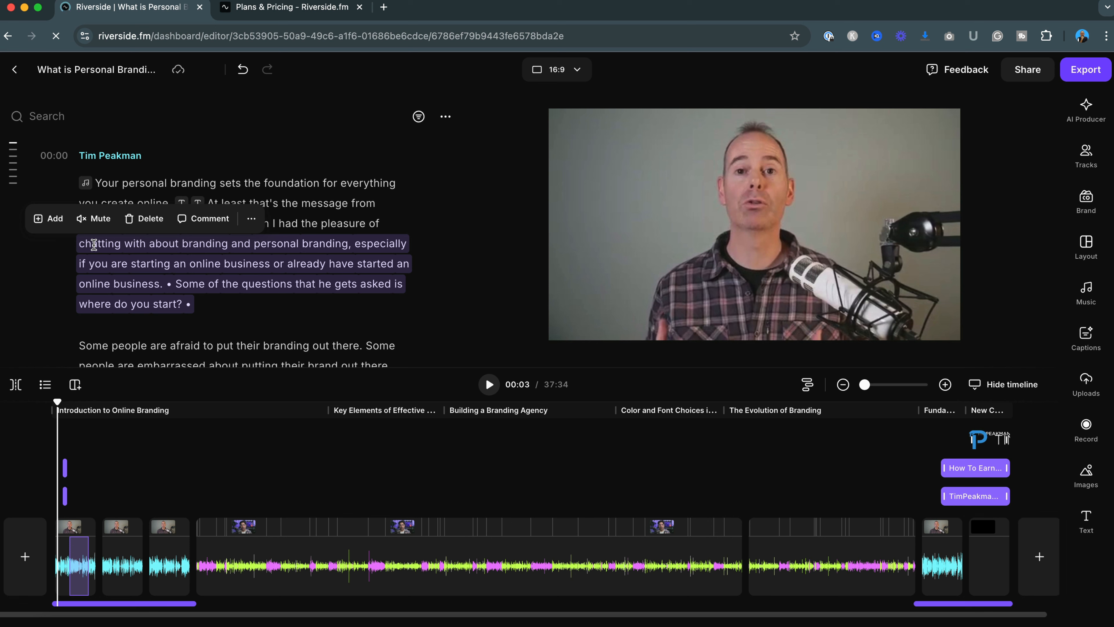
click(88, 472)
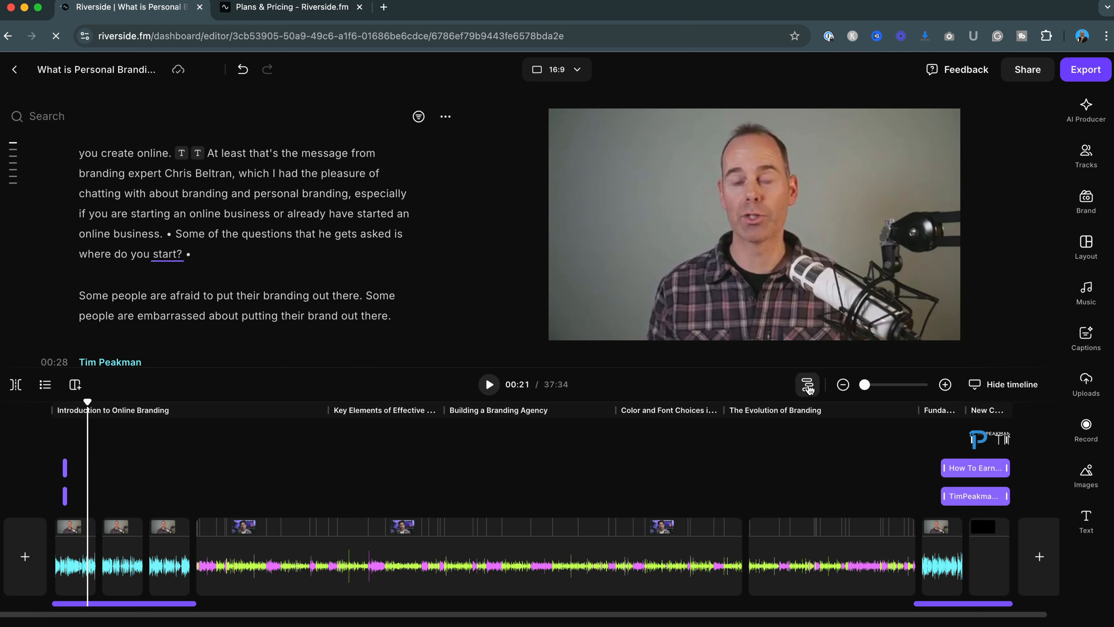
click(809, 387)
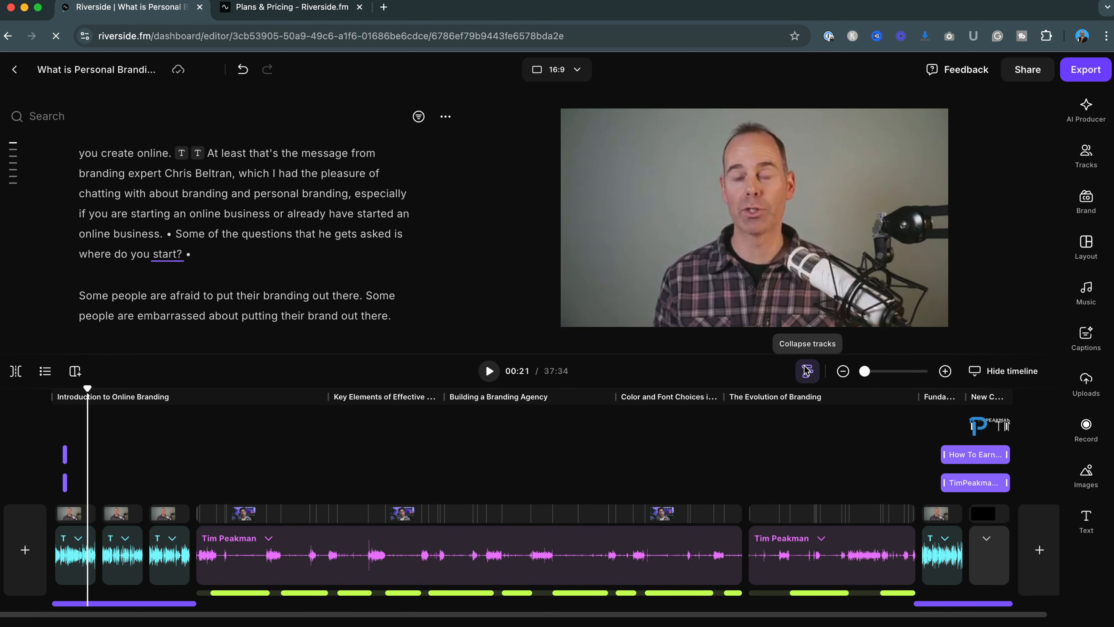
click(807, 371)
click(807, 385)
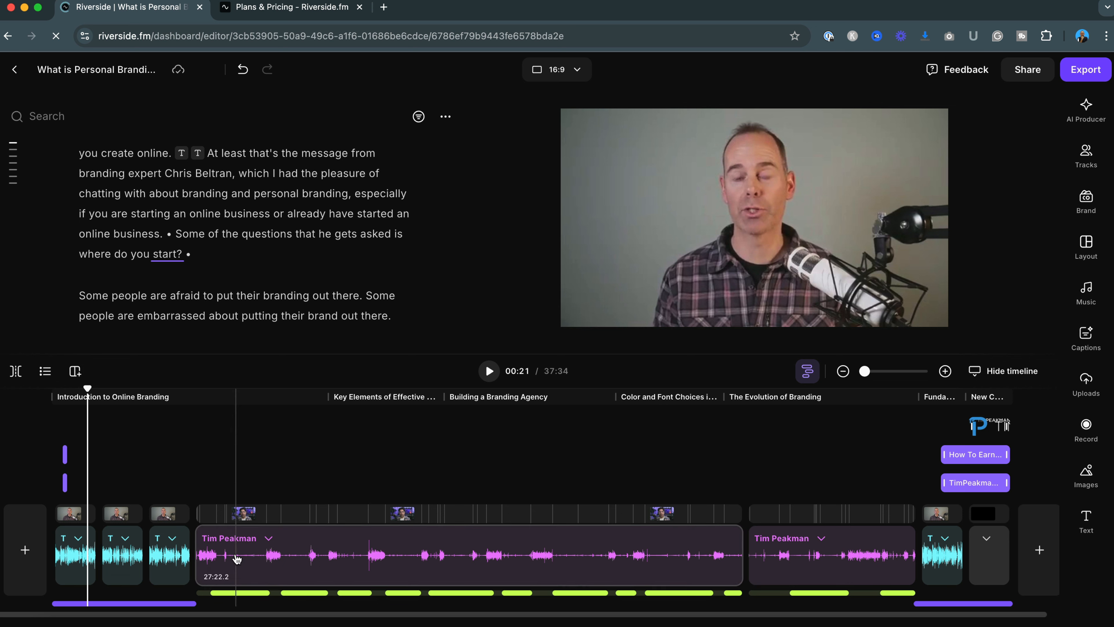
click(243, 593)
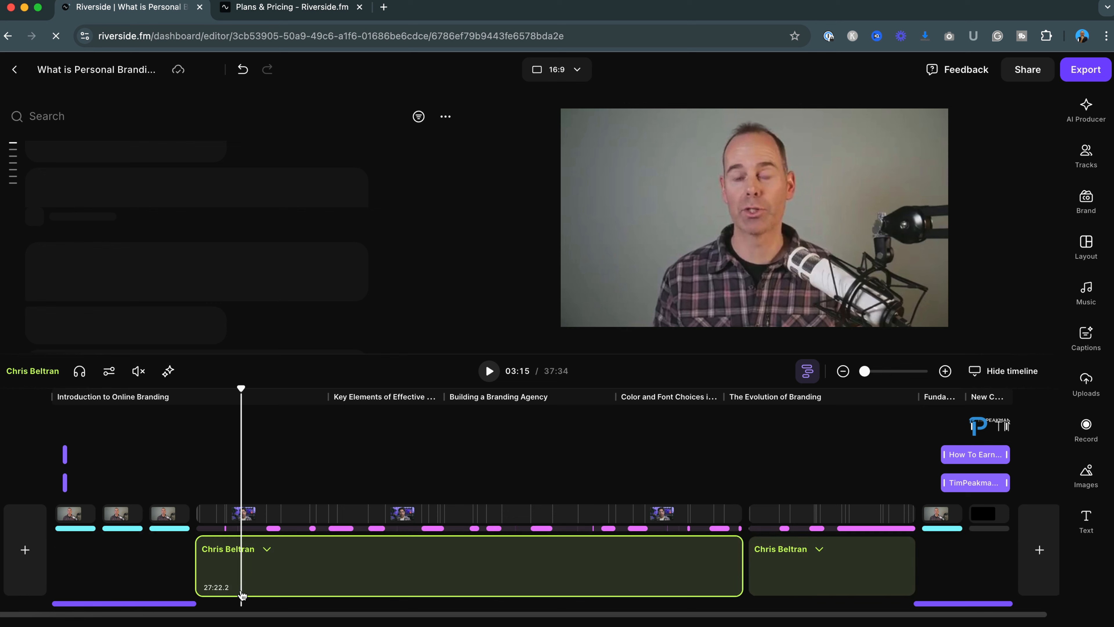
click(145, 604)
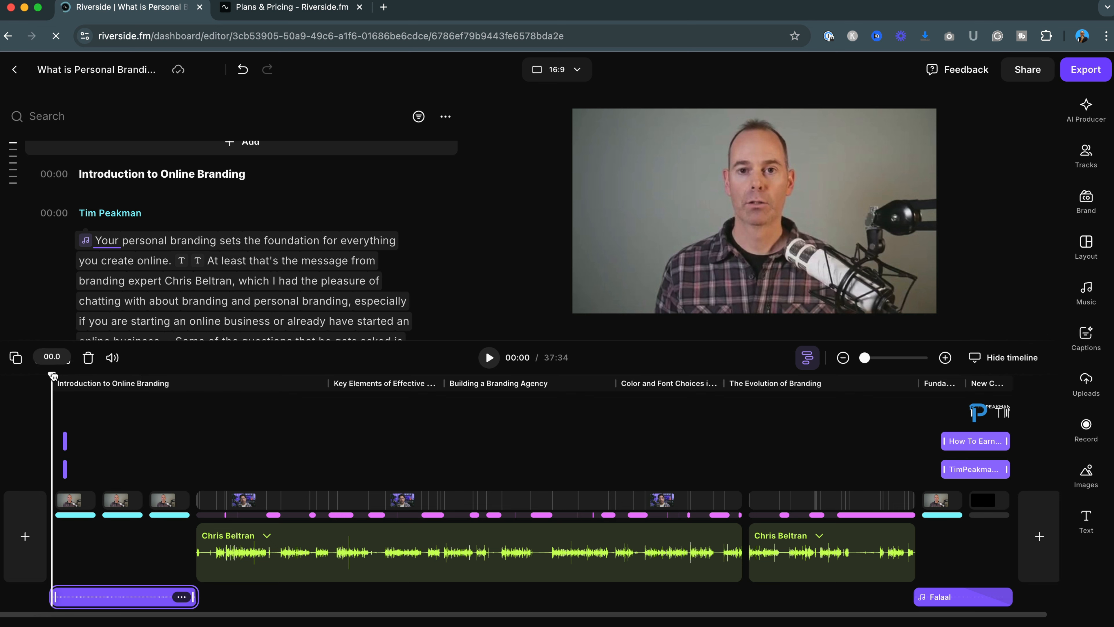
Inspect the end-screen text overlays and the logo overlay at the end of the timeline
drag(53, 376, 956, 405)
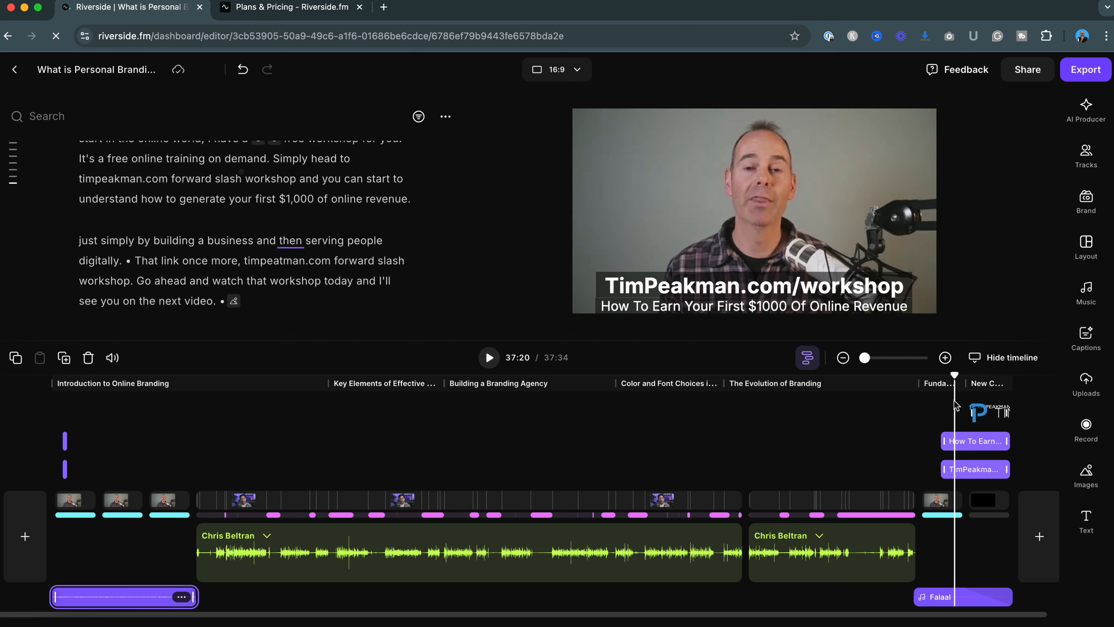
click(957, 441)
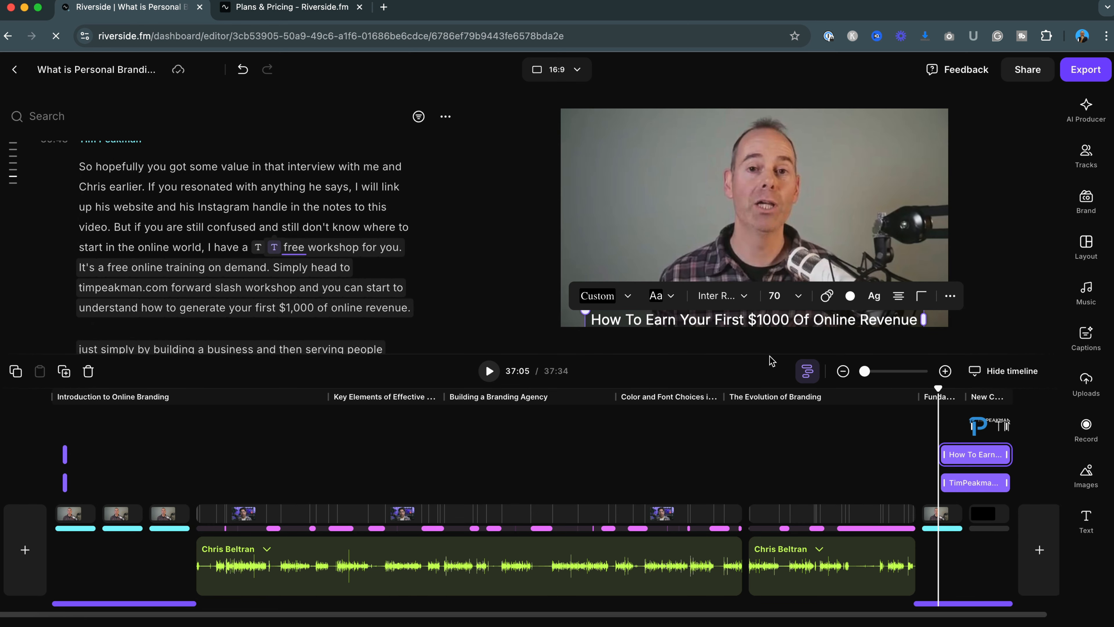
click(972, 482)
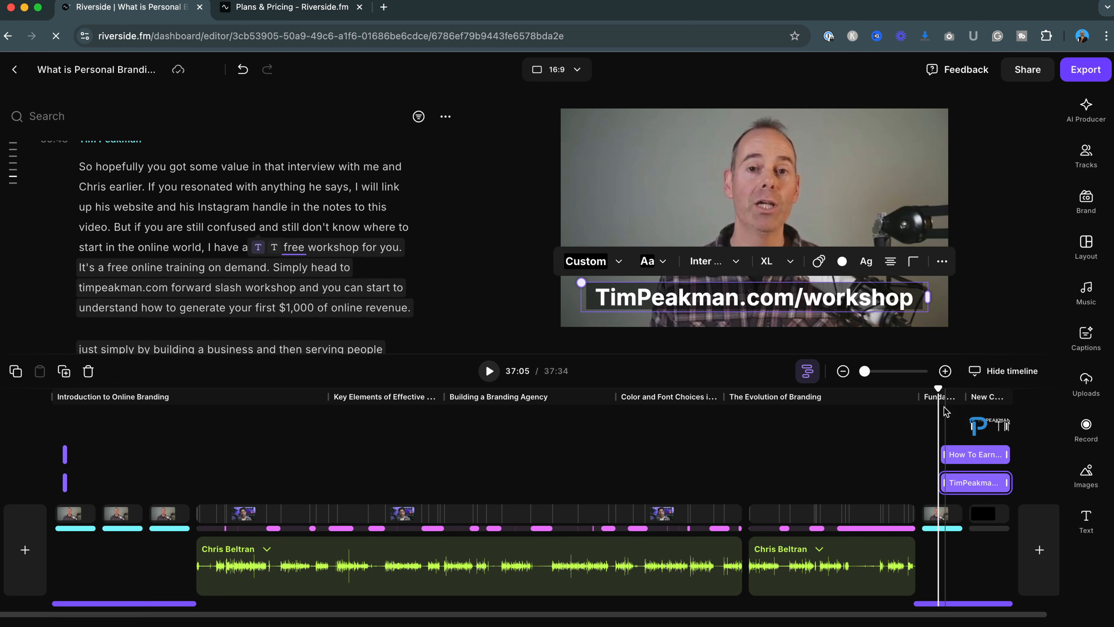
drag(939, 386, 965, 388)
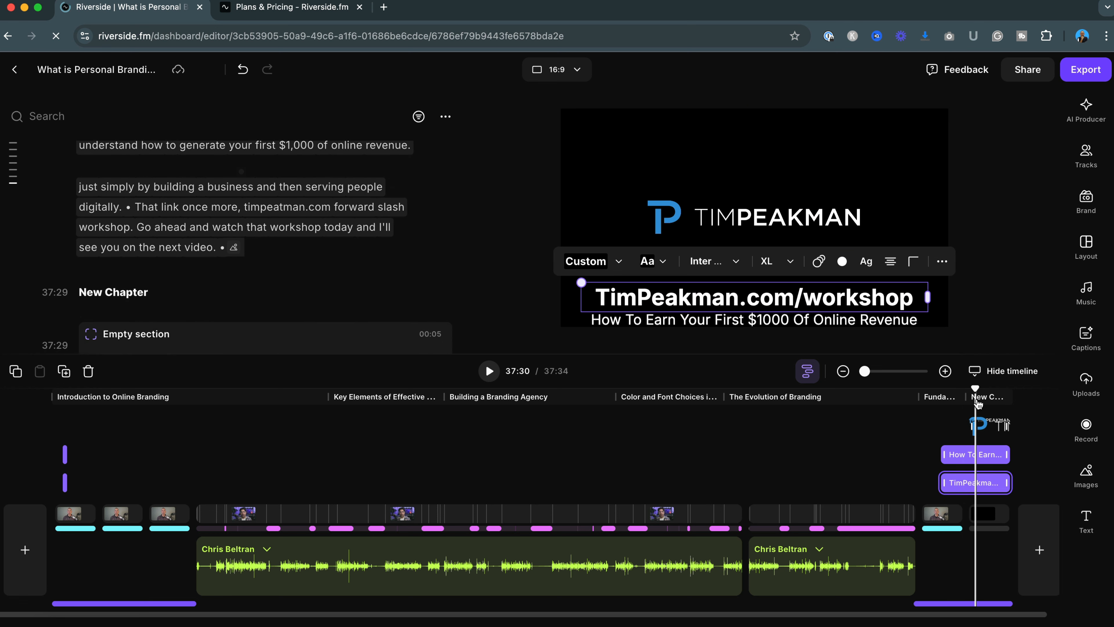
click(985, 430)
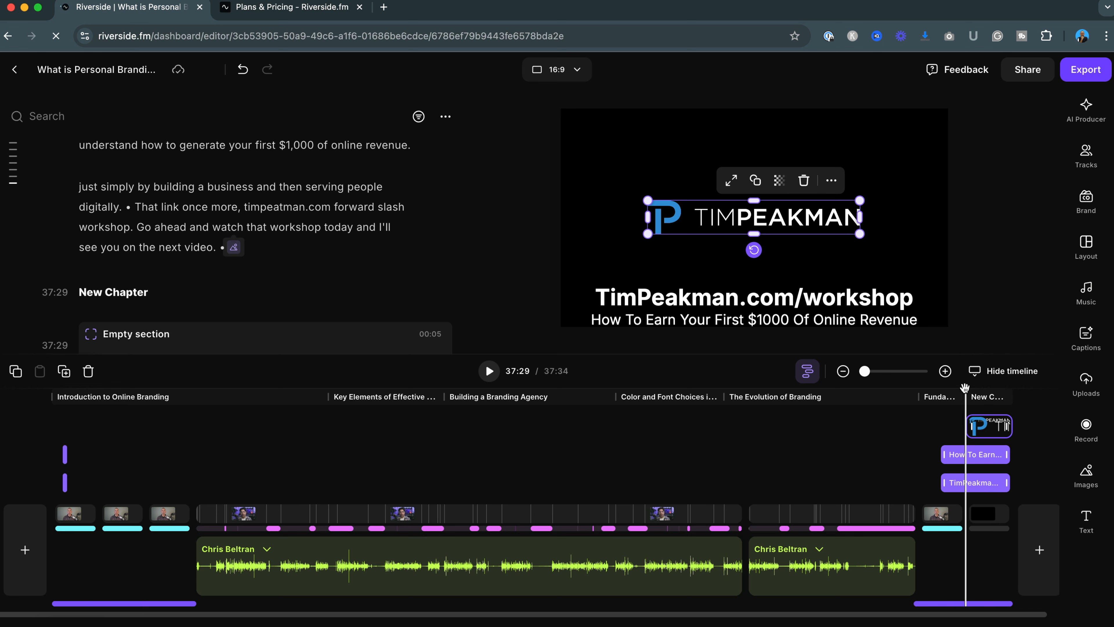
drag(966, 387, 917, 388)
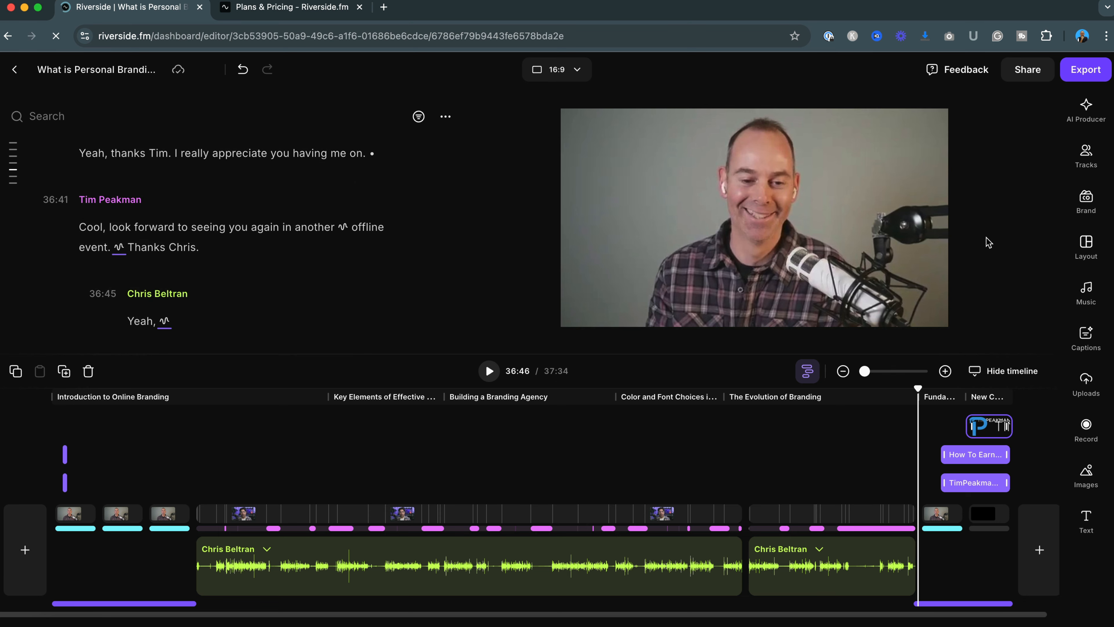
Open the AI Producer's Set pace option and step the pace slider from Natural up to Super fast
click(1086, 108)
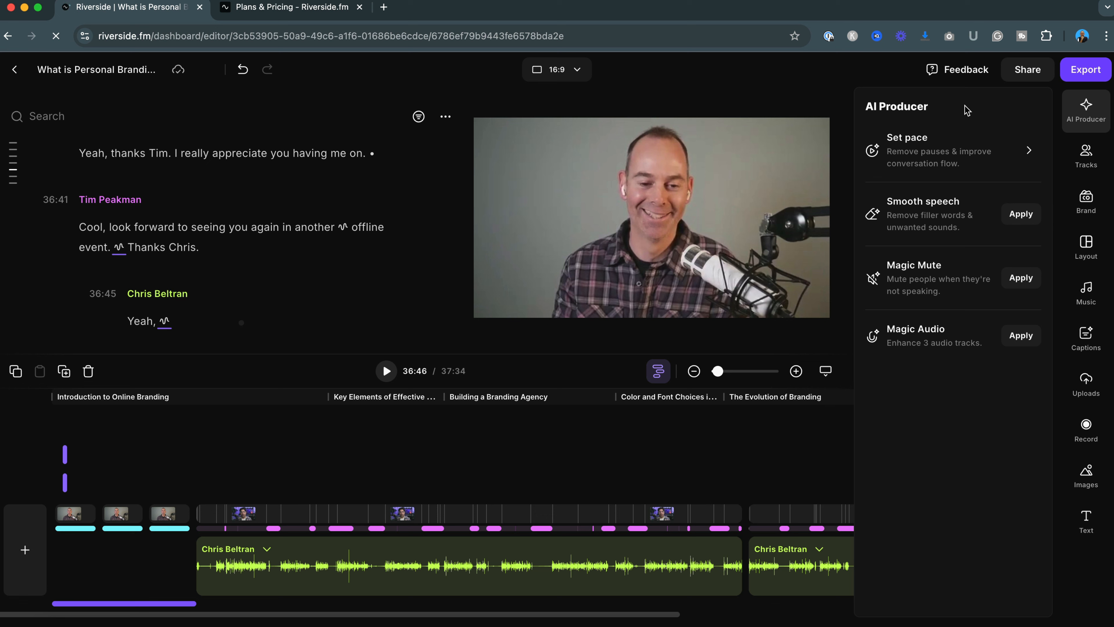
click(984, 129)
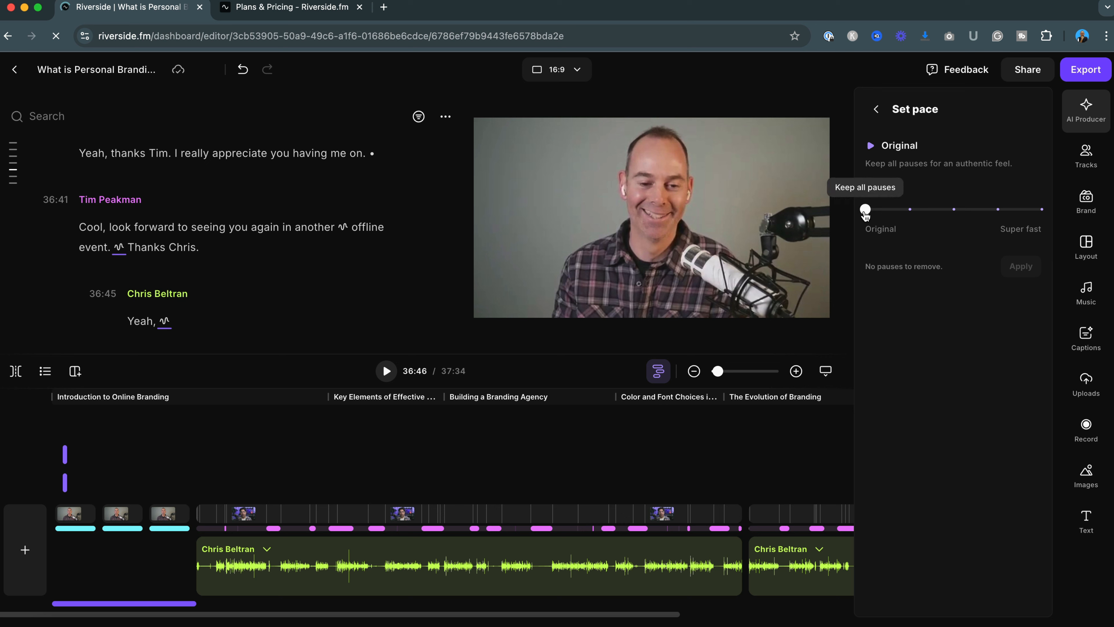
drag(865, 211, 909, 212)
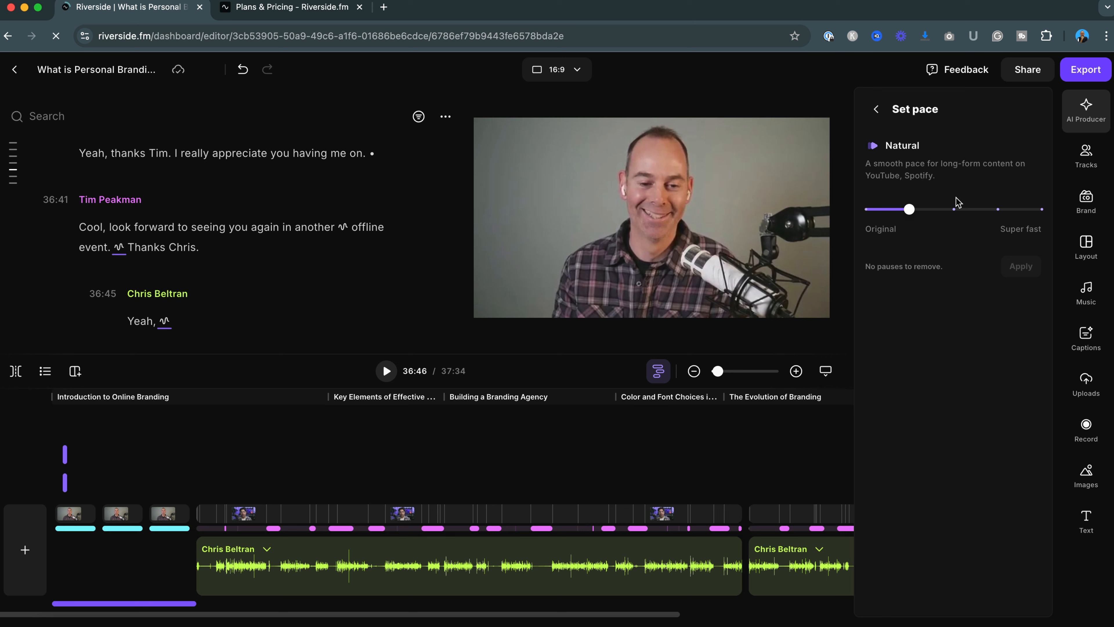
click(953, 210)
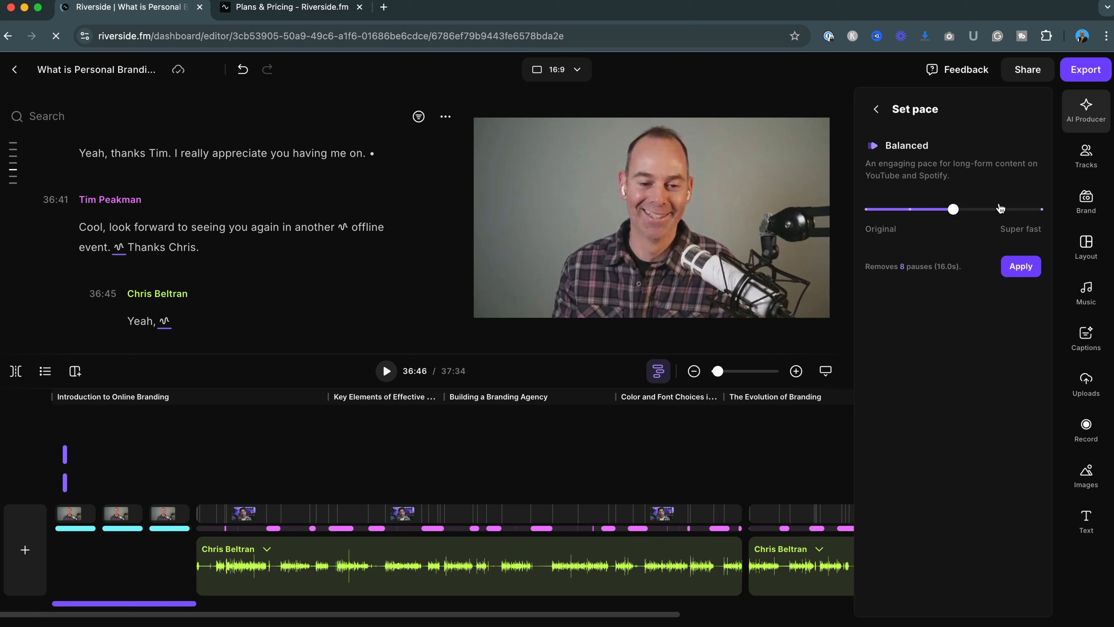
click(998, 209)
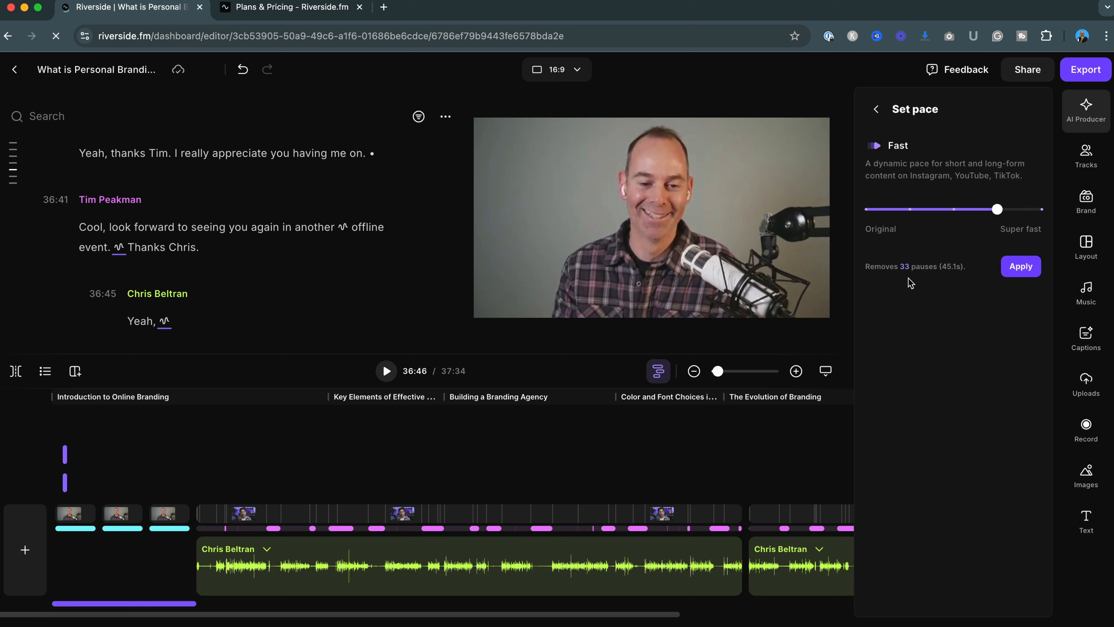
click(1042, 211)
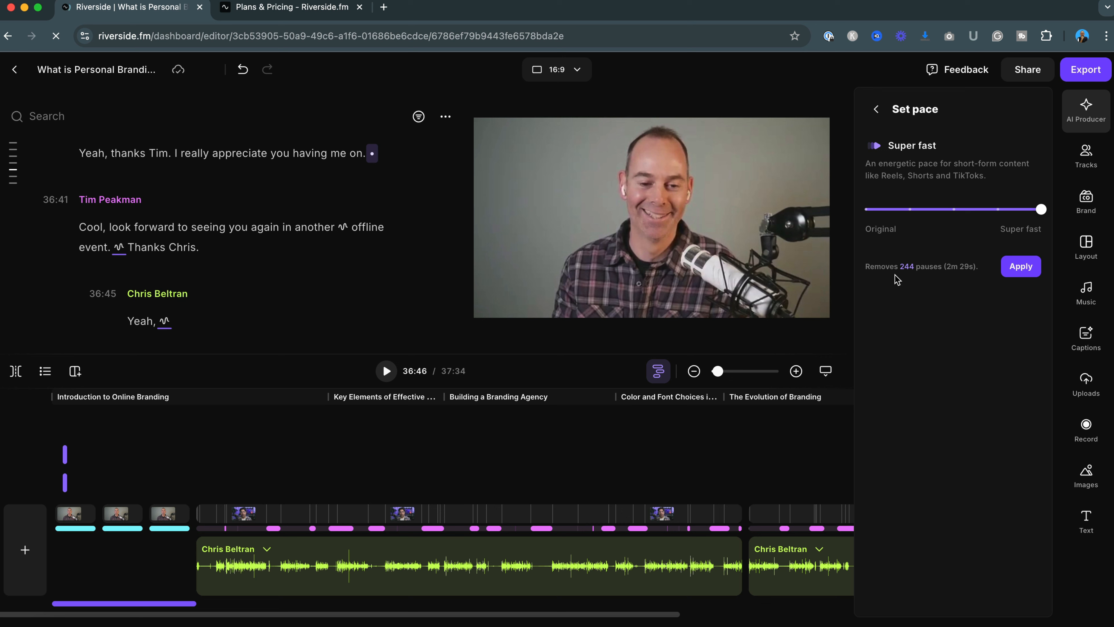
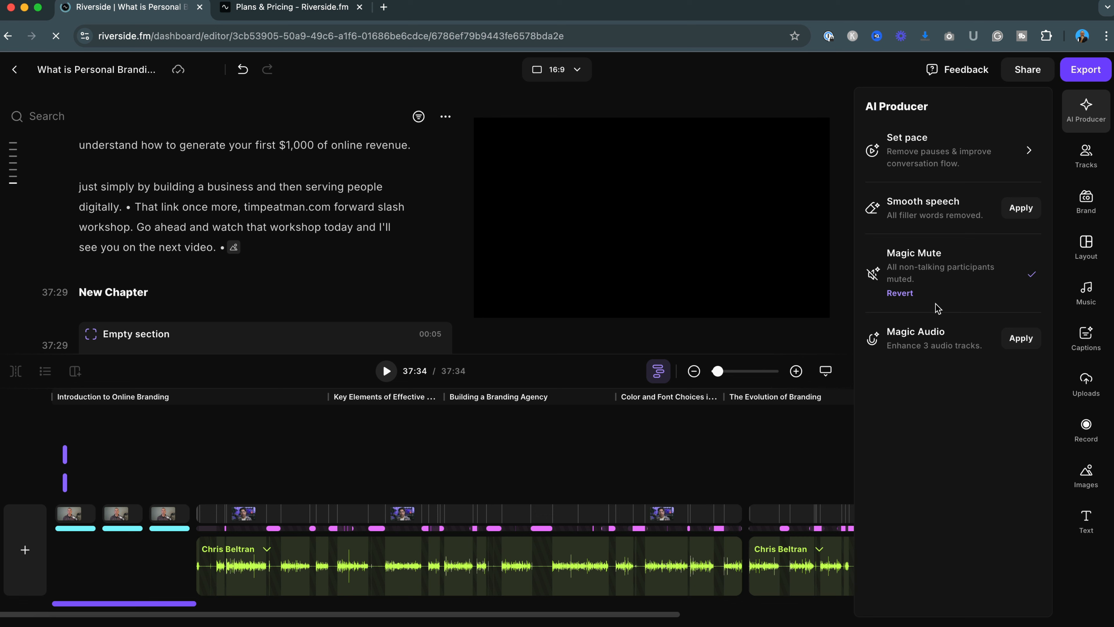
Revert Magic Mute and place the playhead at about 04:07 on the timeline
click(901, 293)
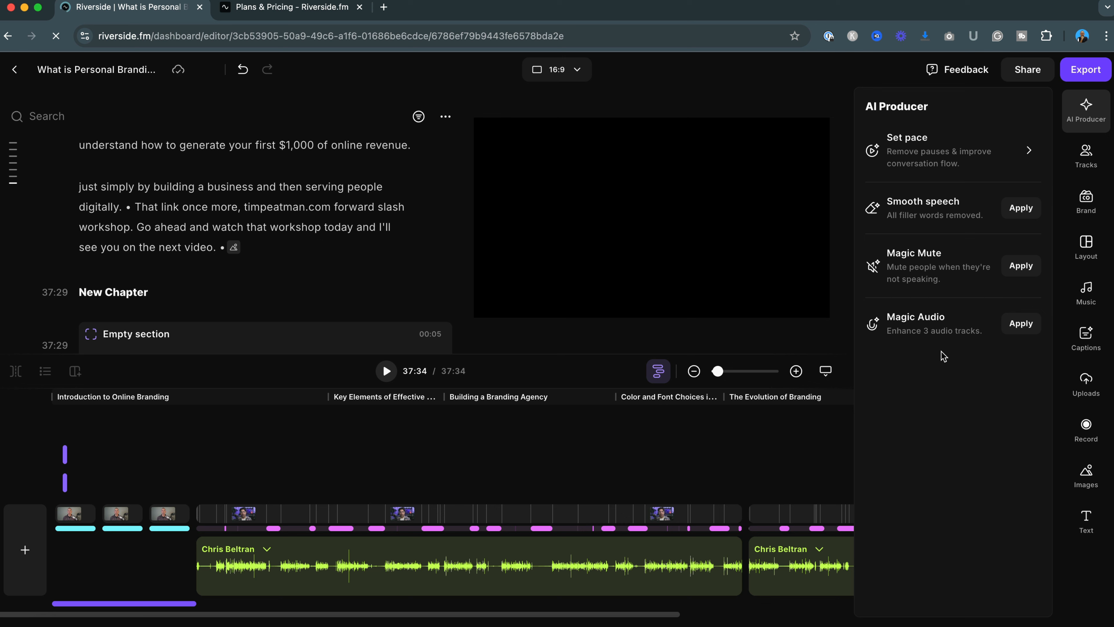
click(260, 441)
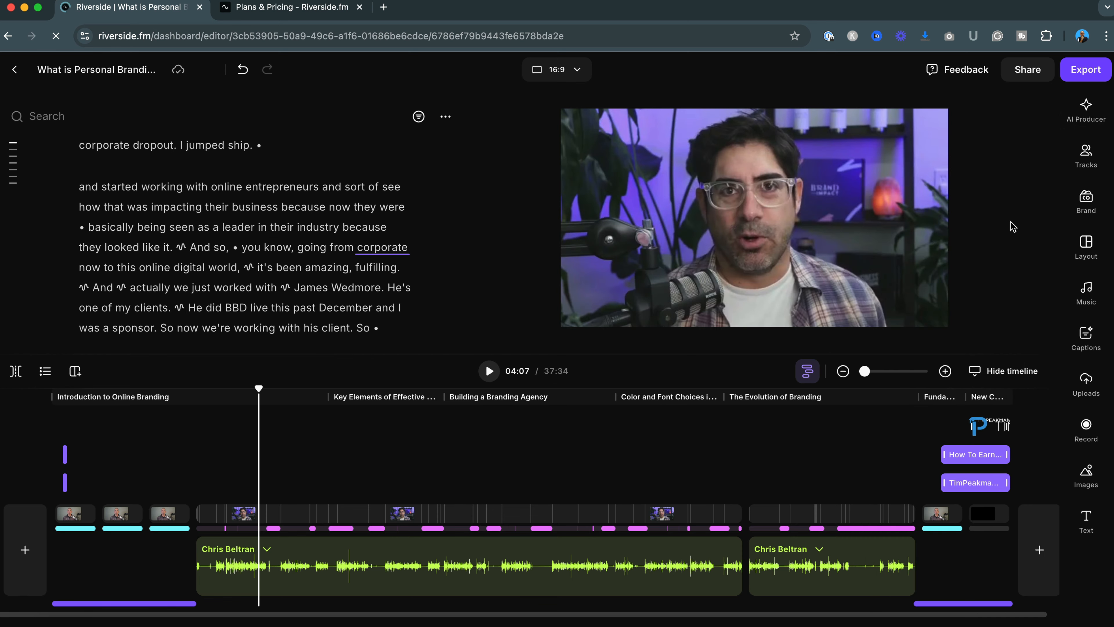
Open the Brand panel and then the Layout panel to review their options
click(1075, 212)
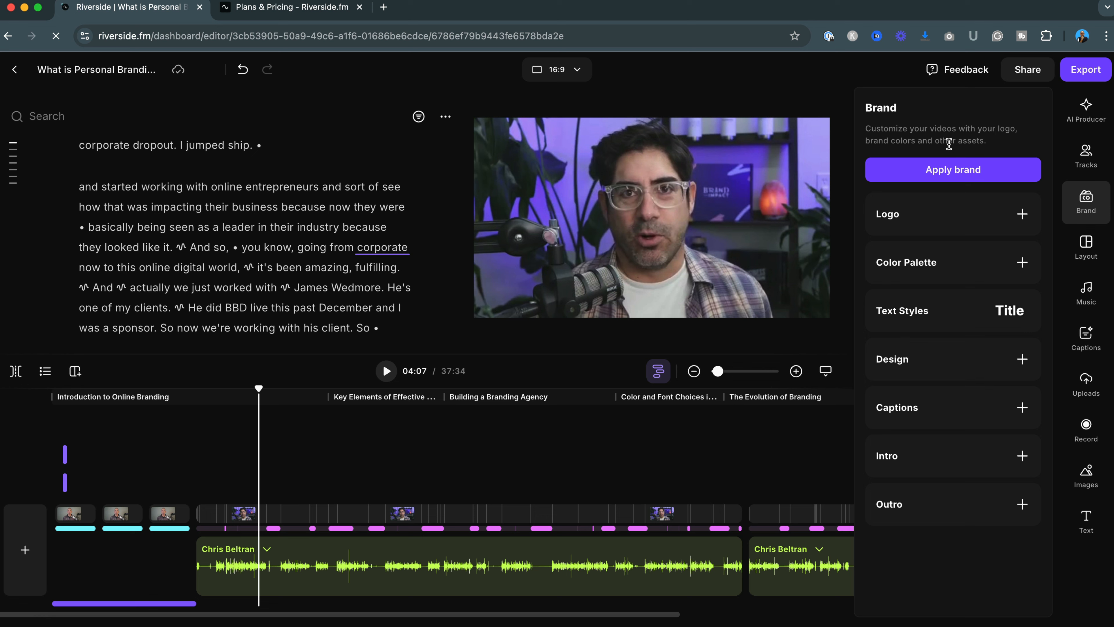
click(1086, 249)
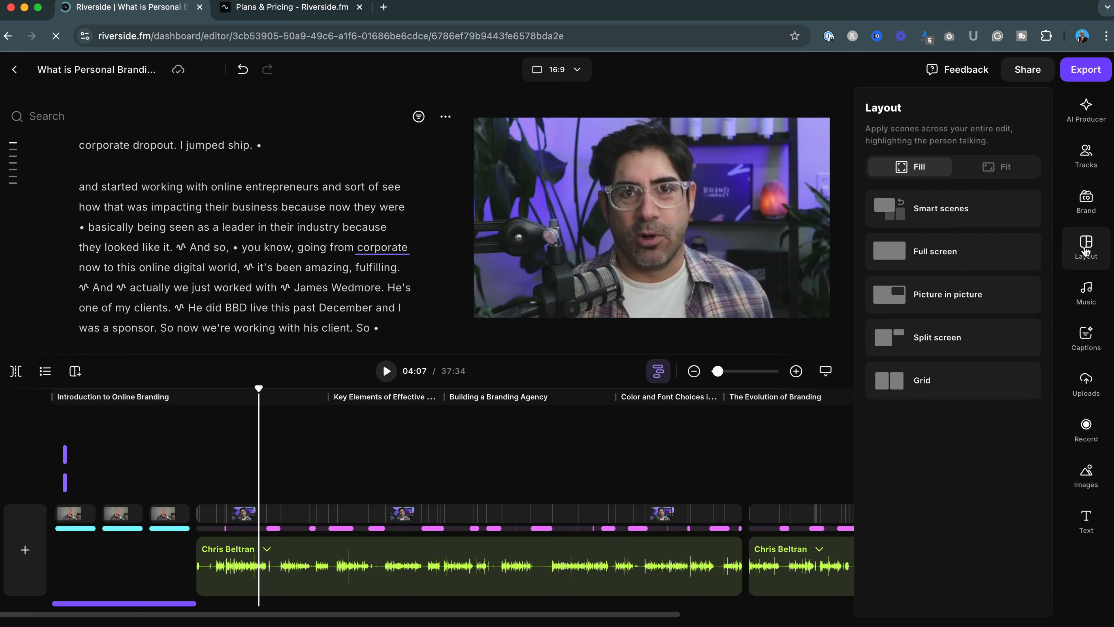
mouse_move(941, 259)
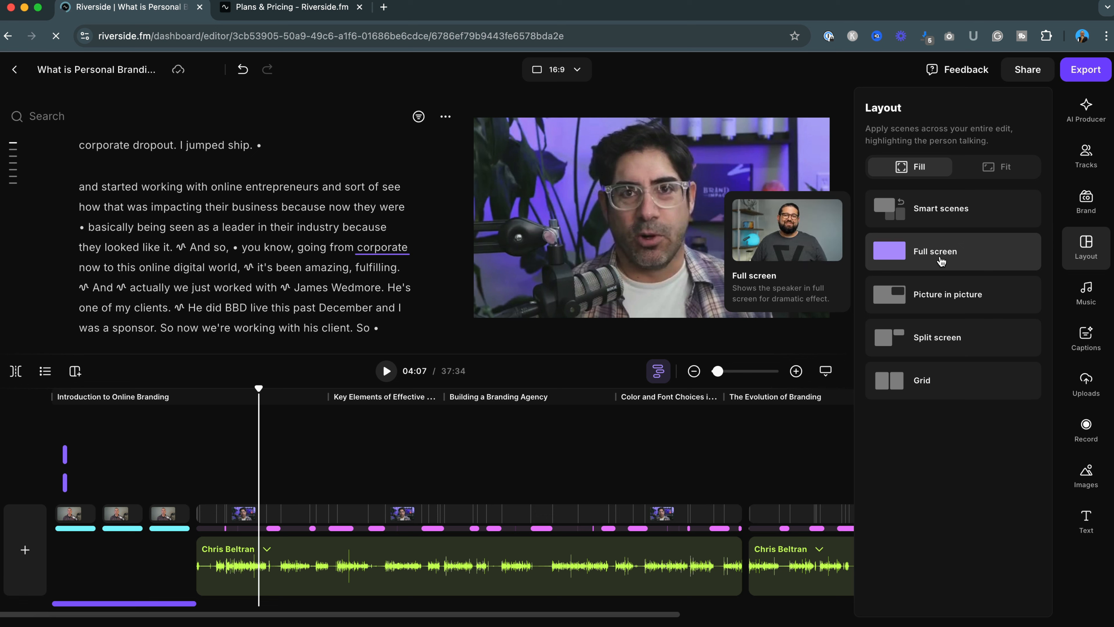
Change the video's aspect ratio to 1:1, then to 9:16
click(577, 70)
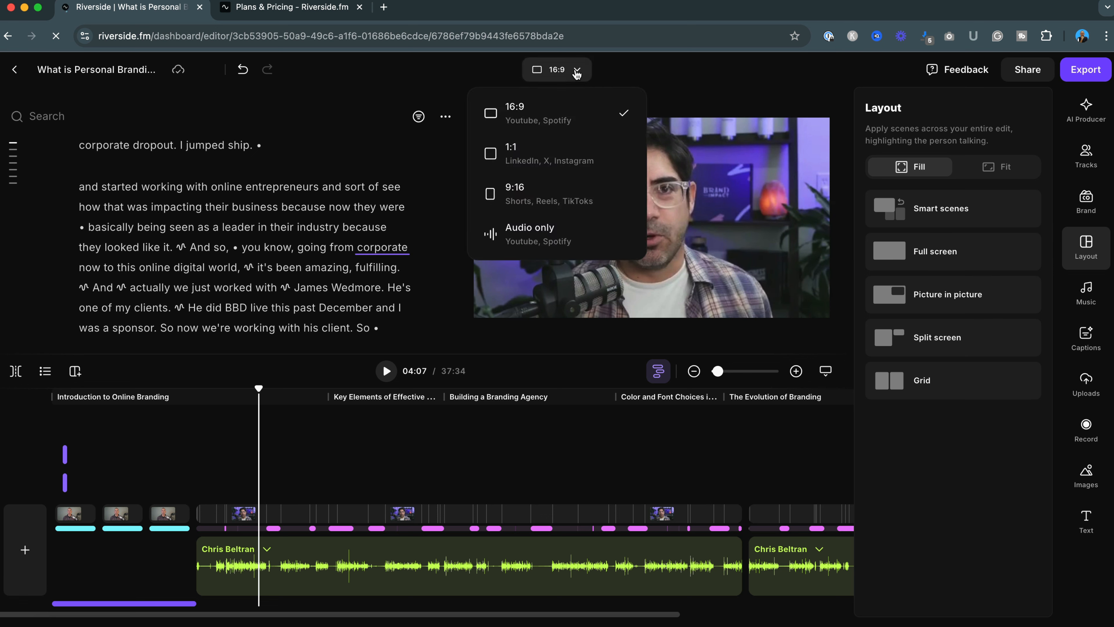
click(541, 156)
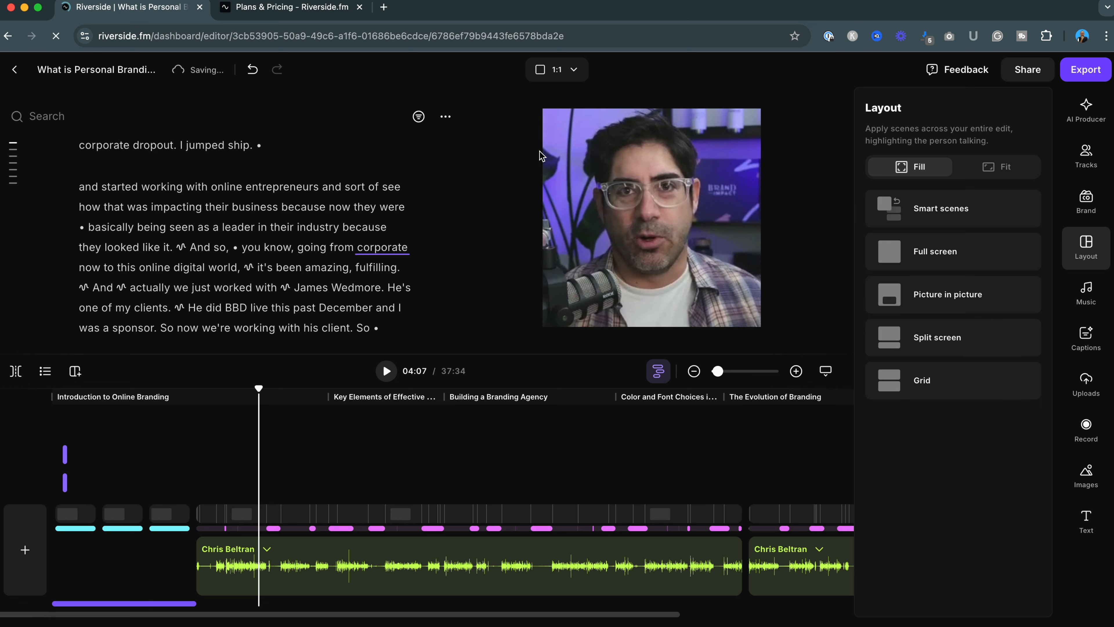
click(574, 70)
click(532, 190)
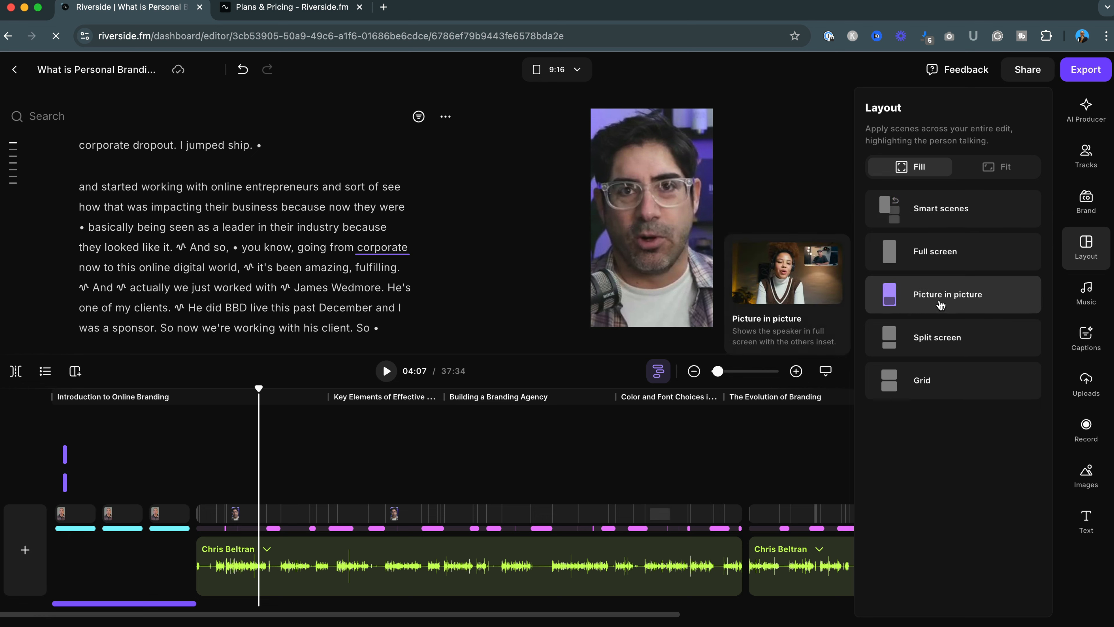
Apply the Grid layout, then switch the aspect ratio back to 16:9
click(926, 390)
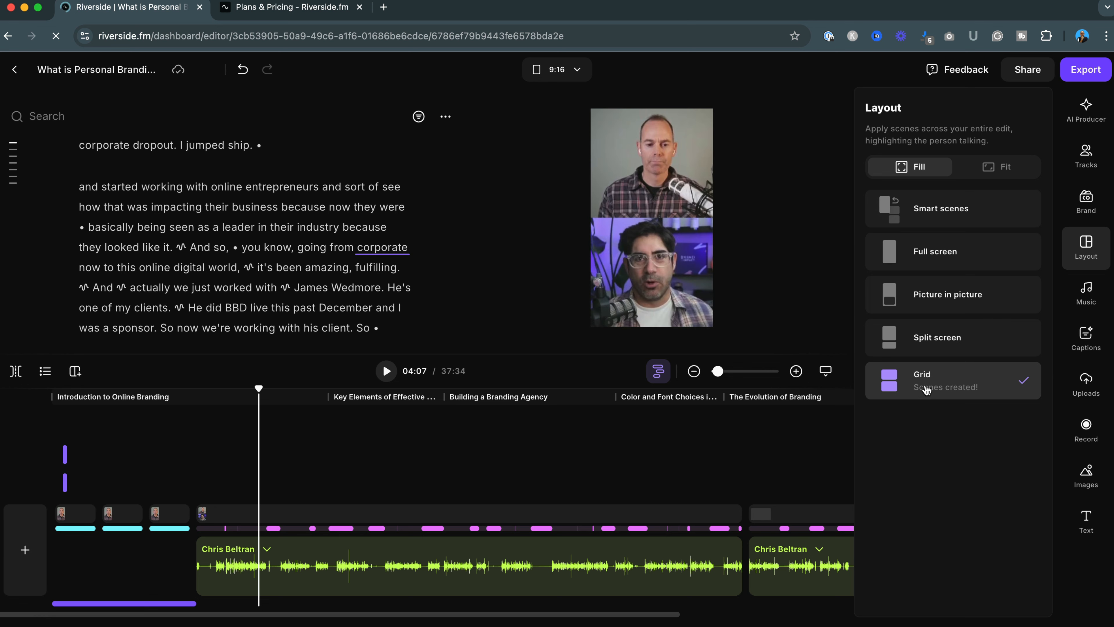
click(578, 70)
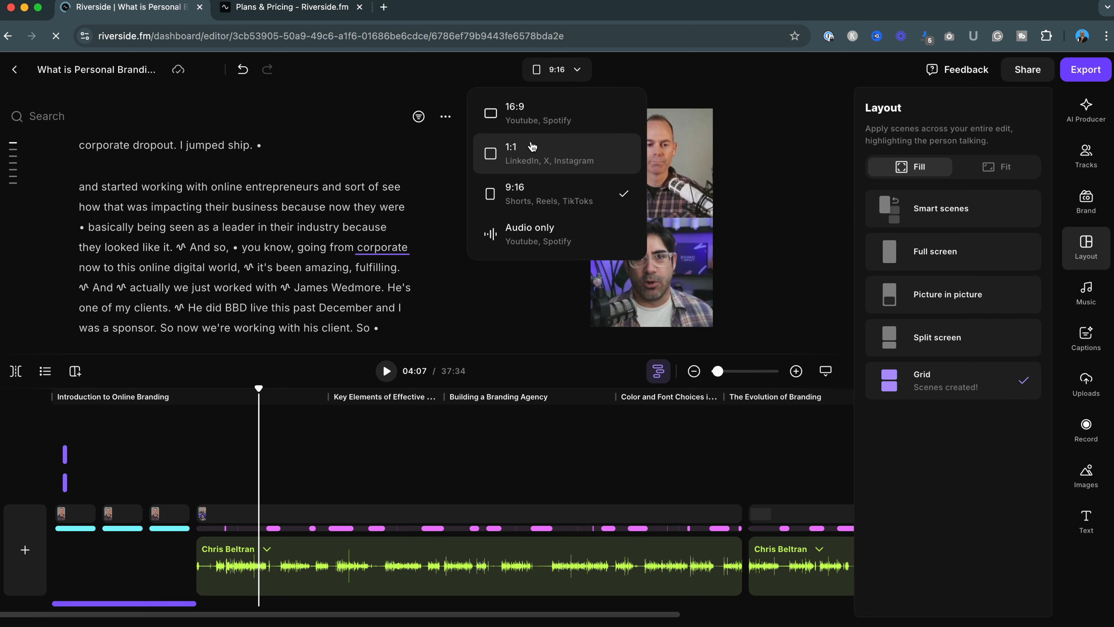
click(533, 116)
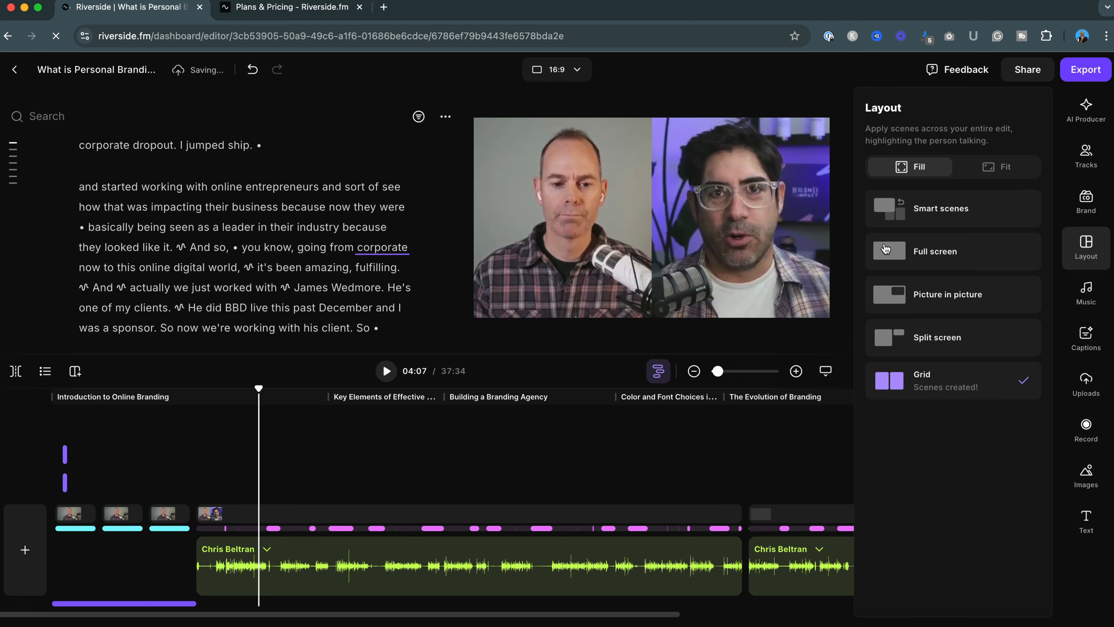
Apply the Full screen layout, try the Grid layout, then return to Full screen
click(934, 258)
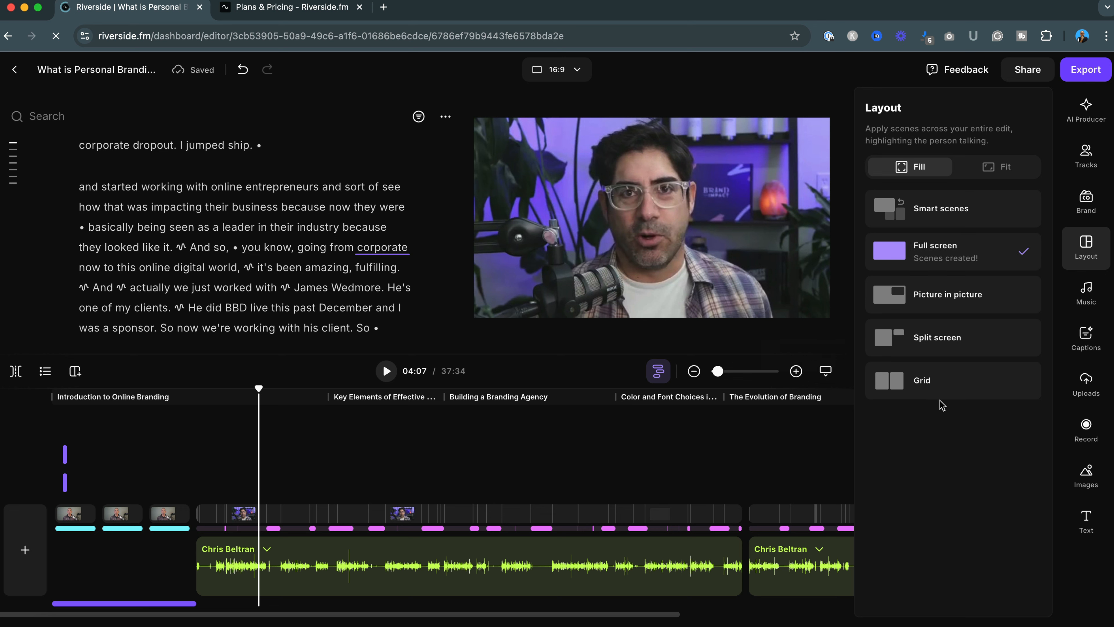
click(937, 389)
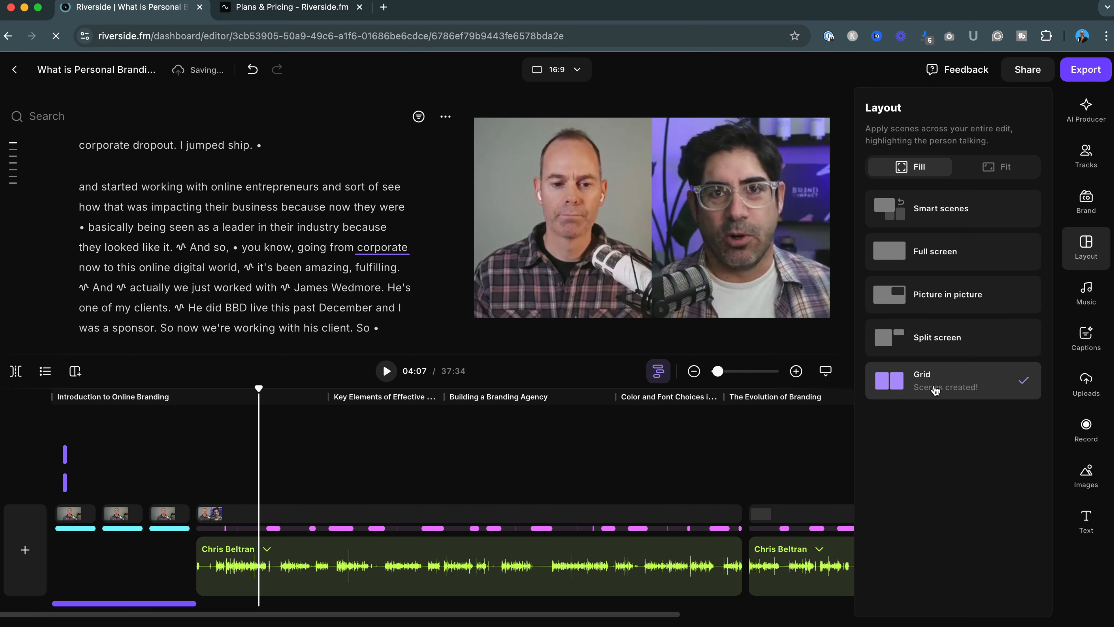
click(936, 262)
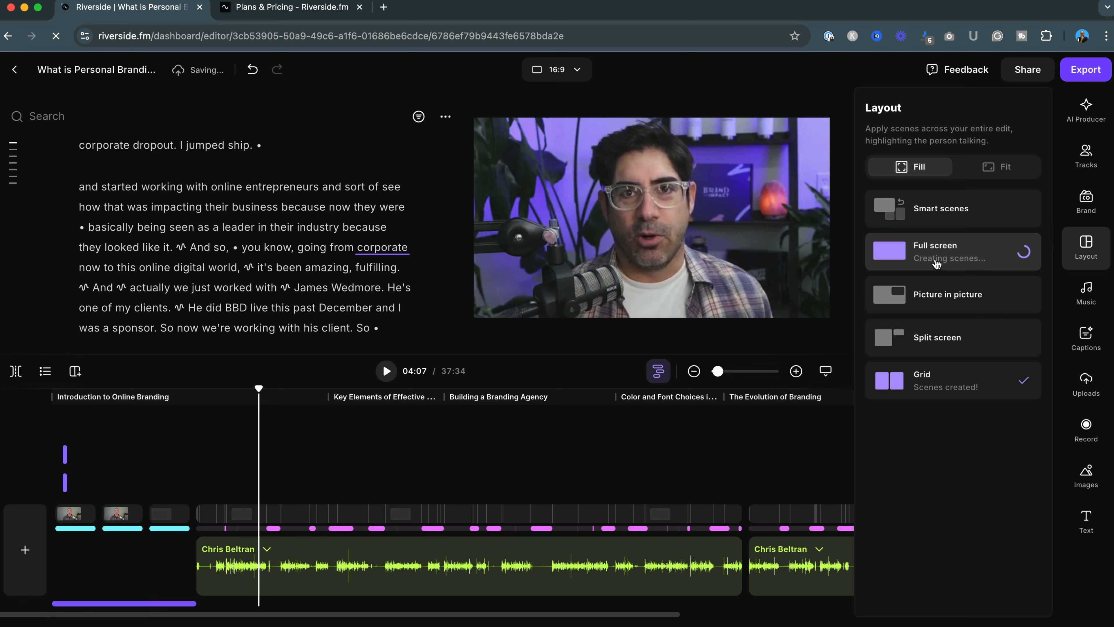
Browse the Music library and select the music clip at the start of the timeline
click(1086, 291)
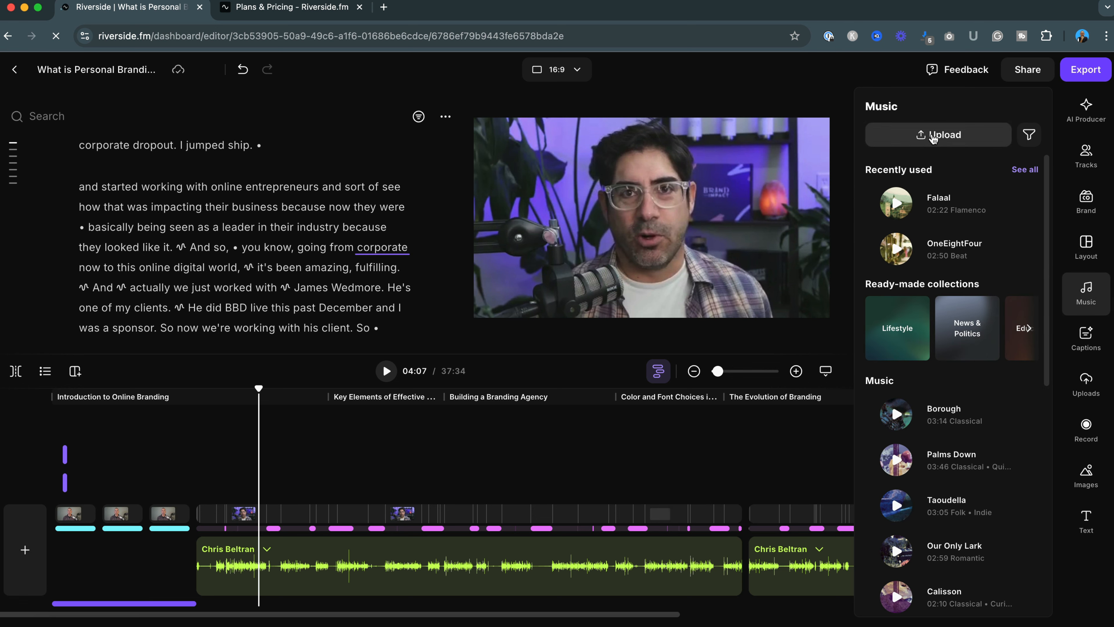
scroll(942, 433, down, 2)
scroll(942, 433, up, 2)
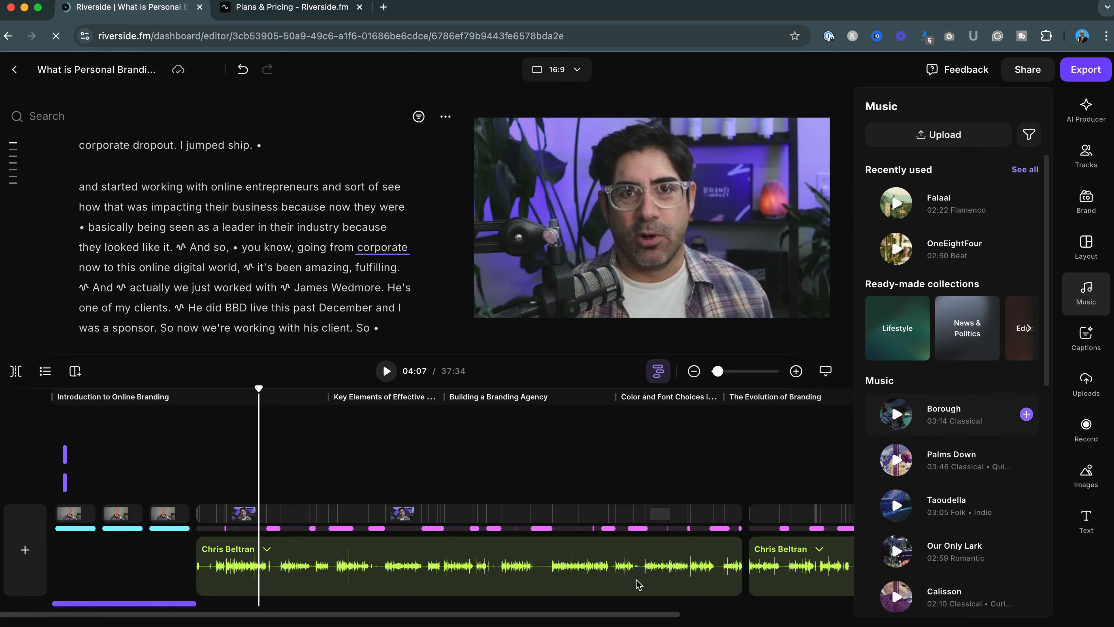
click(147, 608)
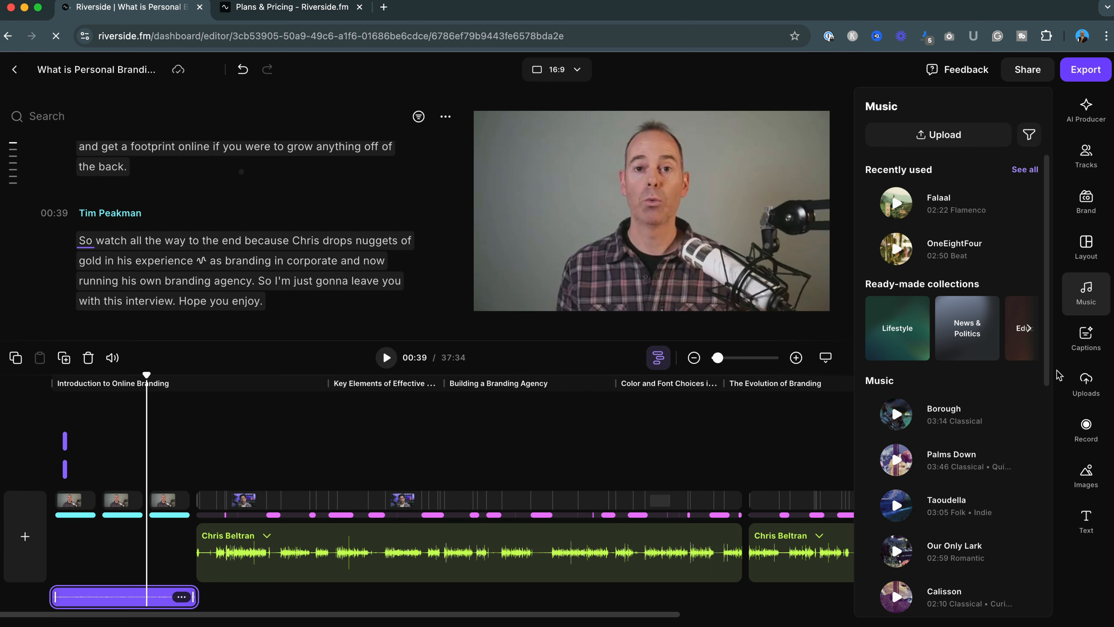
Open Captions and try several caption presets, applying the one with purple word highlighting
click(1090, 338)
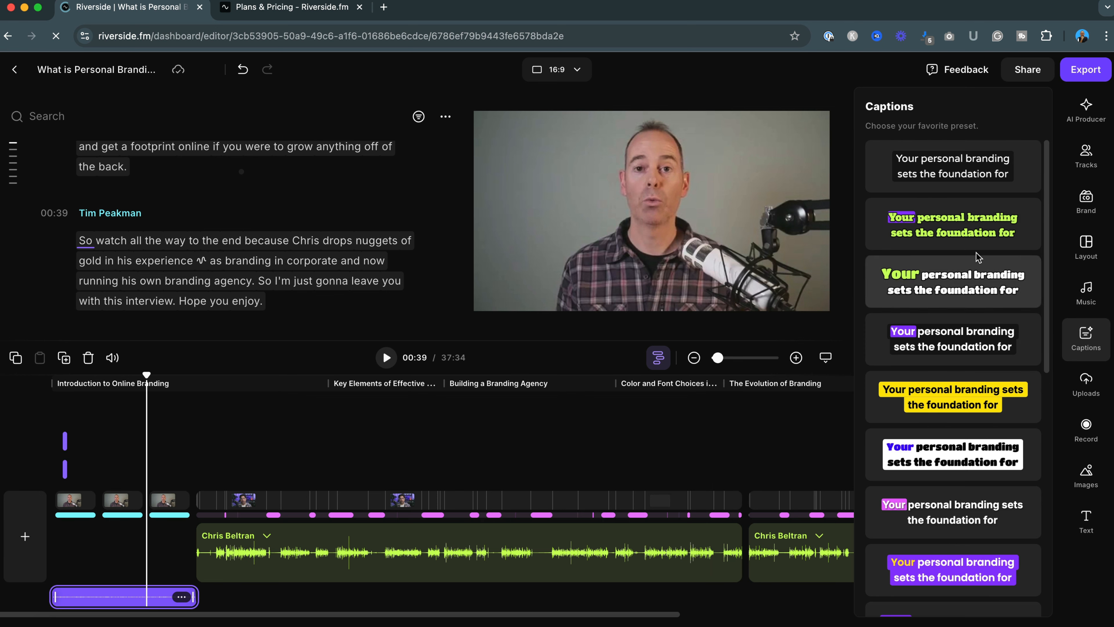
click(950, 177)
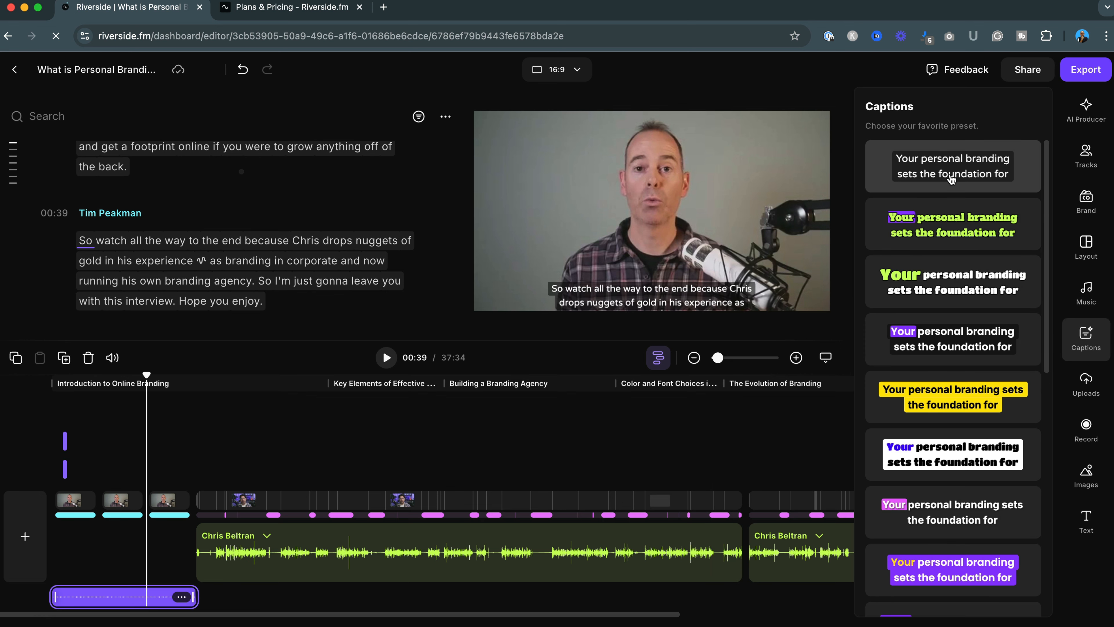
click(948, 217)
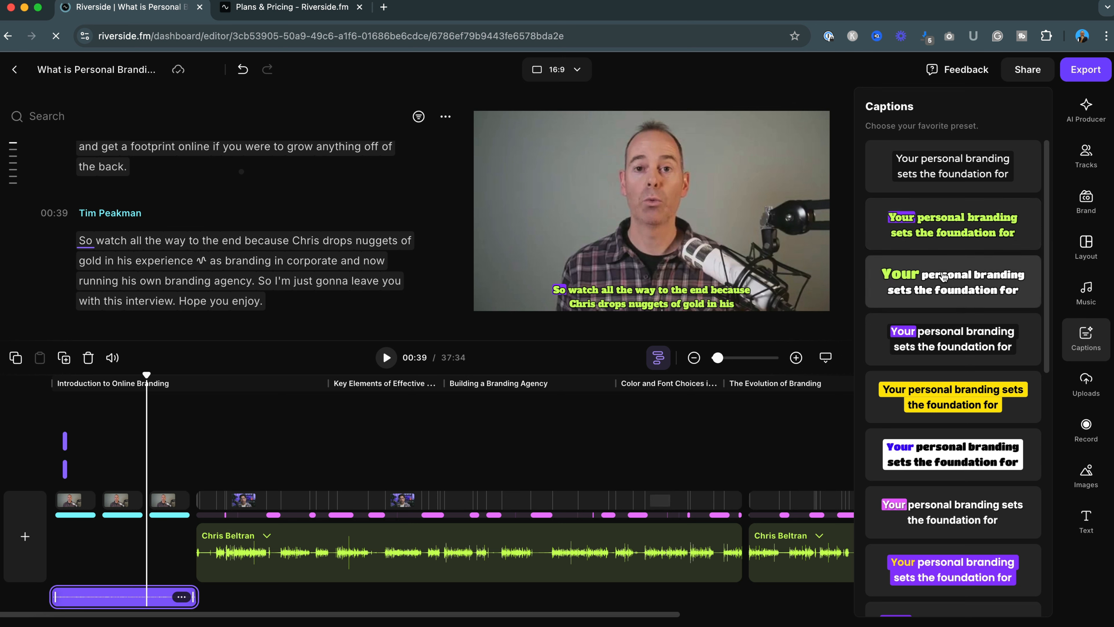
click(944, 343)
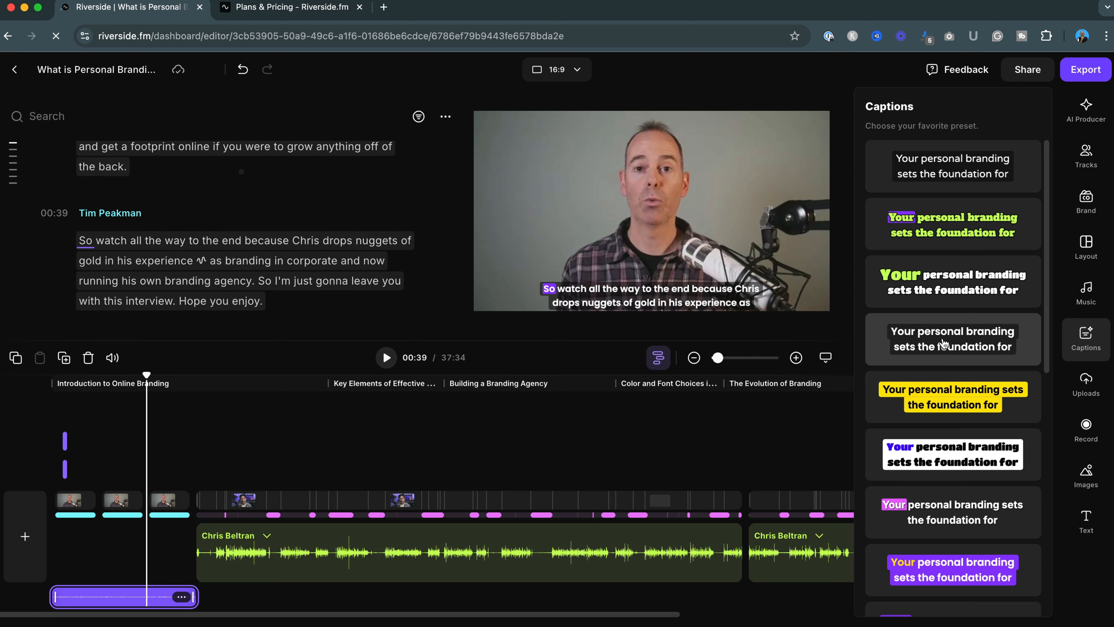
click(944, 343)
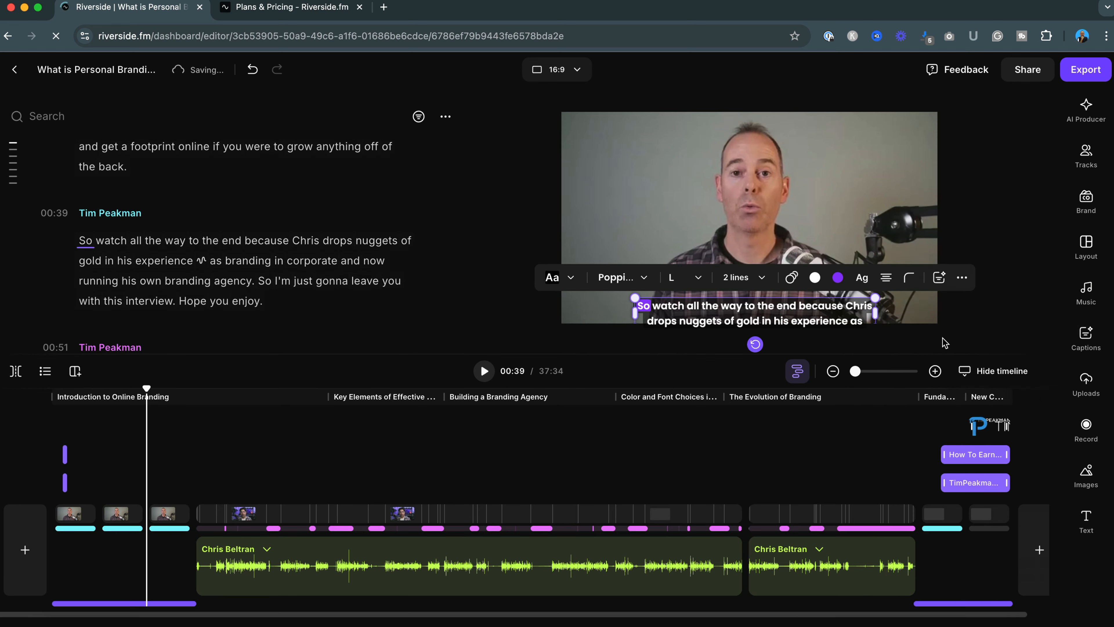
Open the caption highlight colour palette, close it, and remove the captions from the video
click(839, 277)
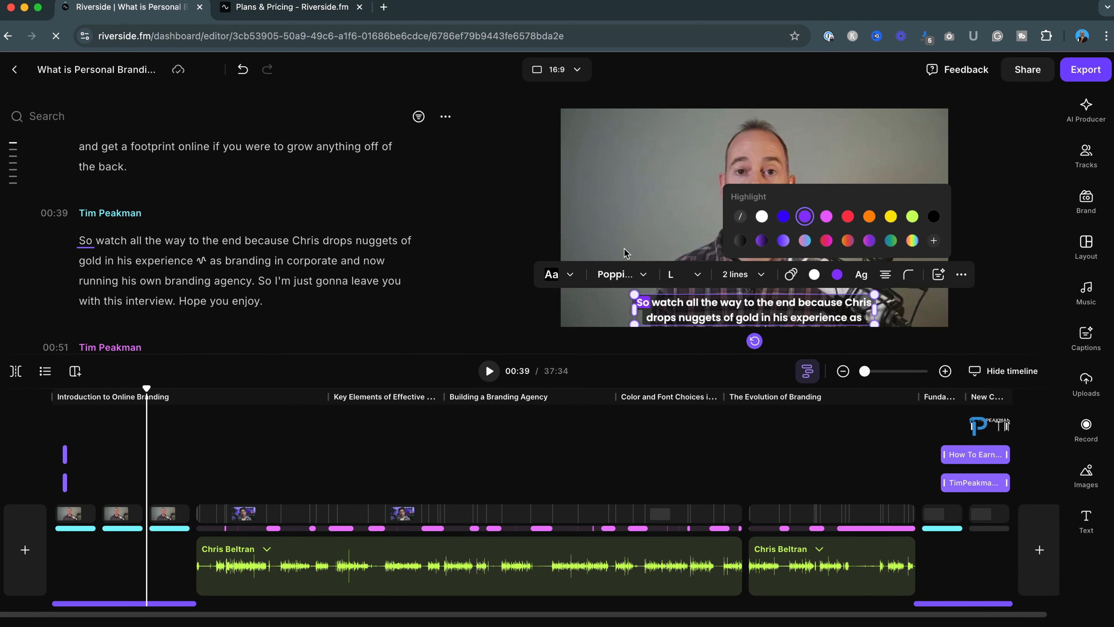
click(1048, 271)
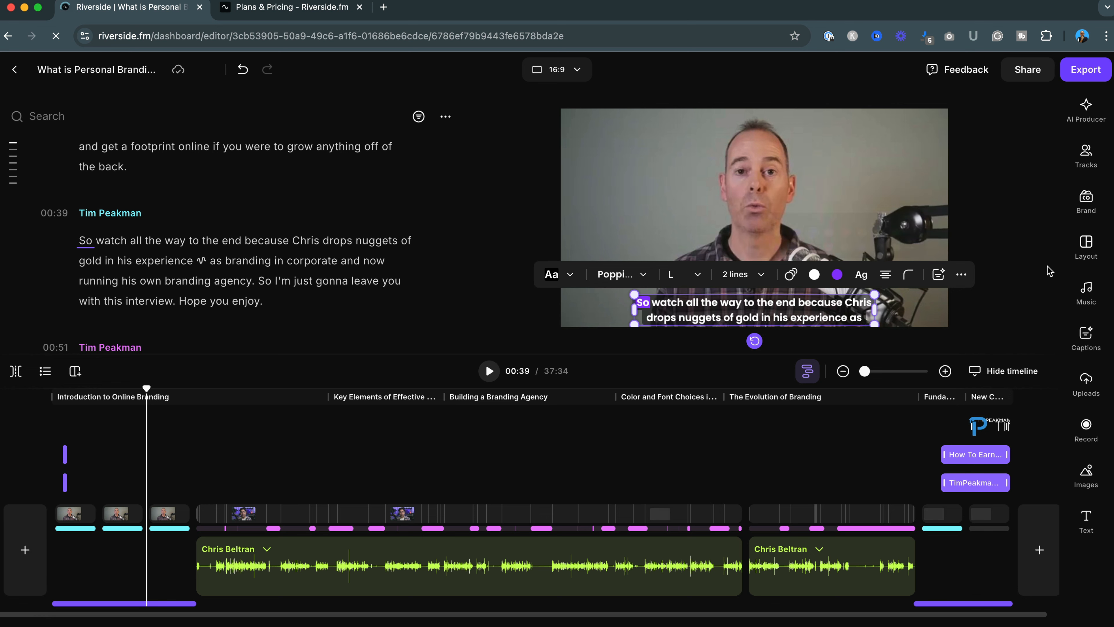
click(962, 275)
click(959, 233)
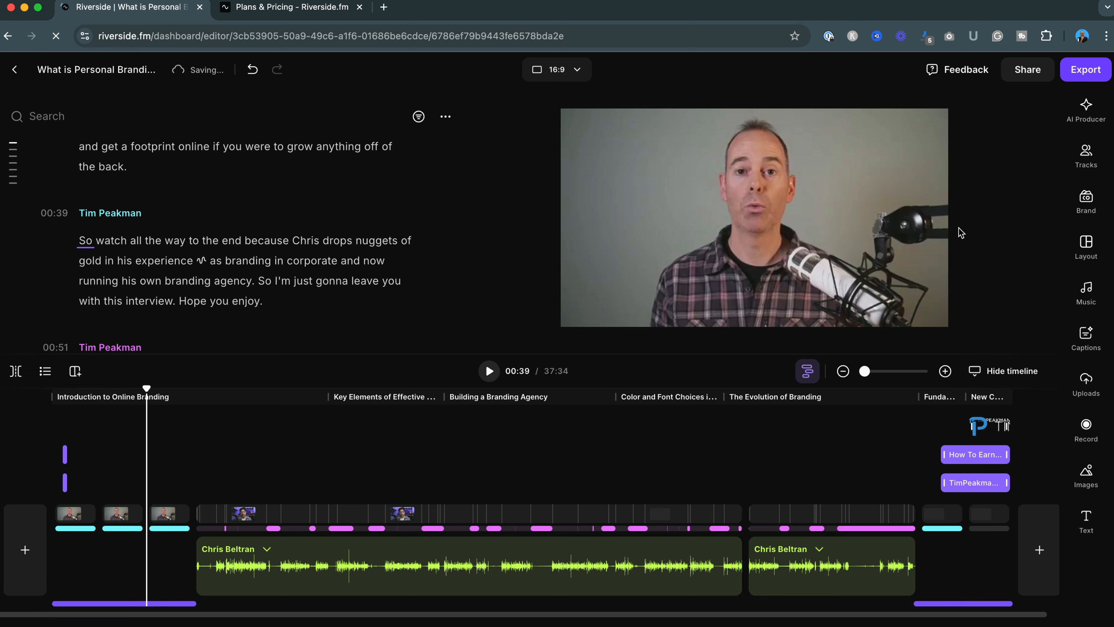
Browse the Uploads, Images and Text panels without adding anything
click(1086, 382)
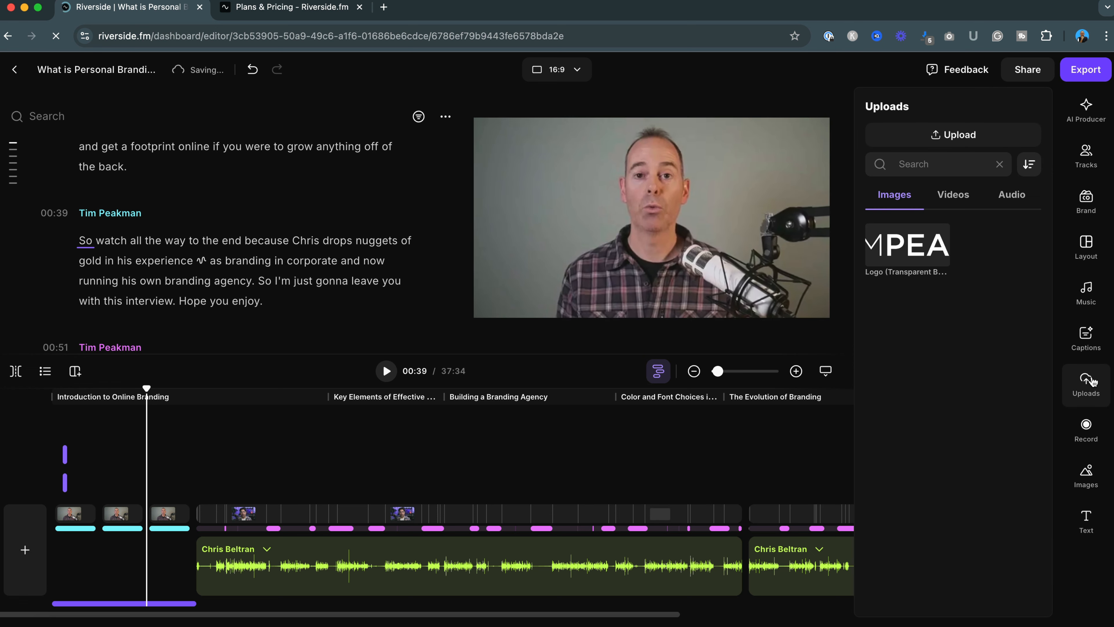
mouse_move(905, 253)
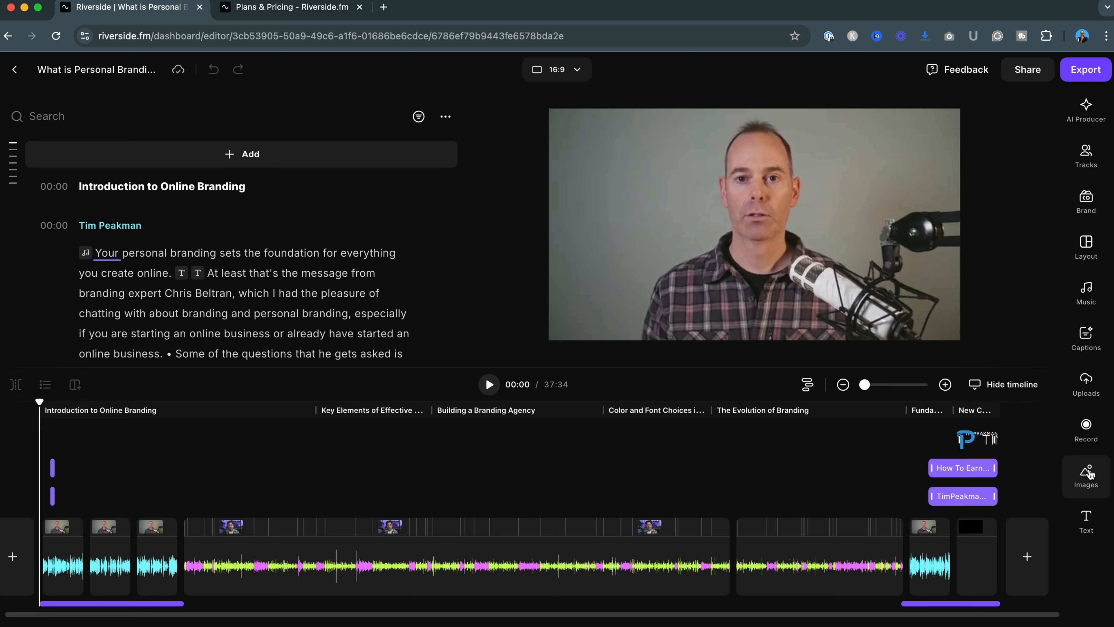
click(1090, 473)
scroll(1002, 484, down, 5)
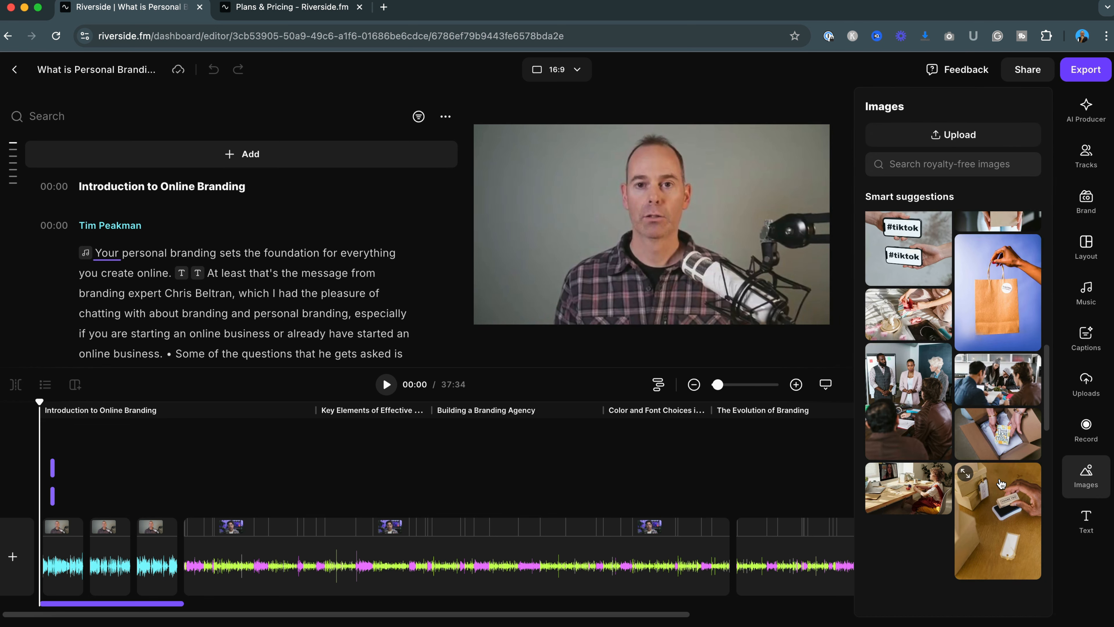
click(1078, 509)
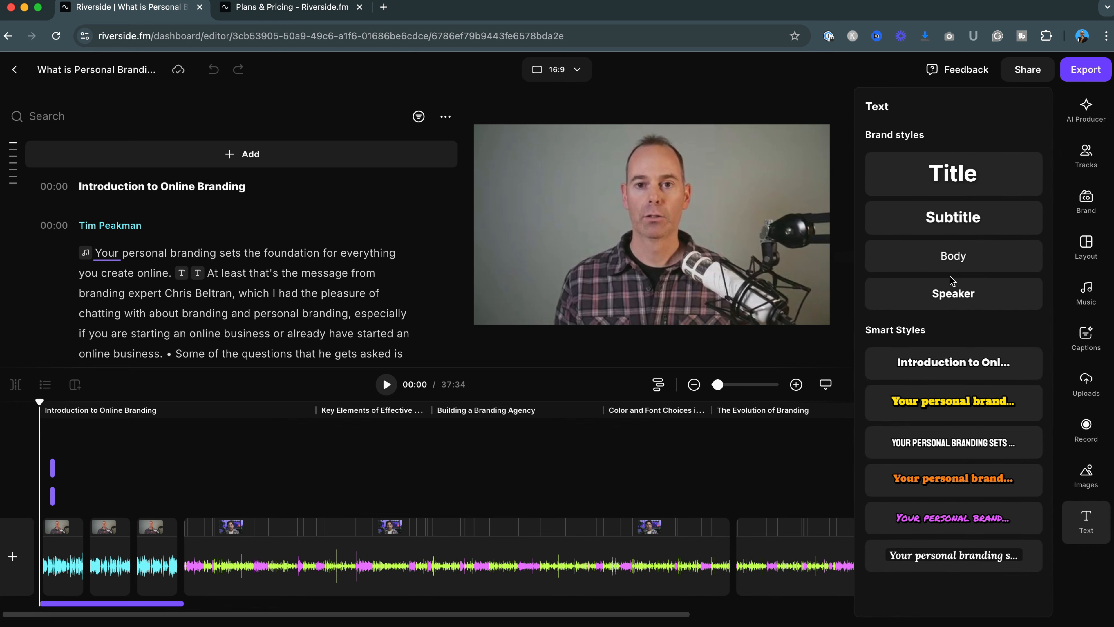
click(1087, 525)
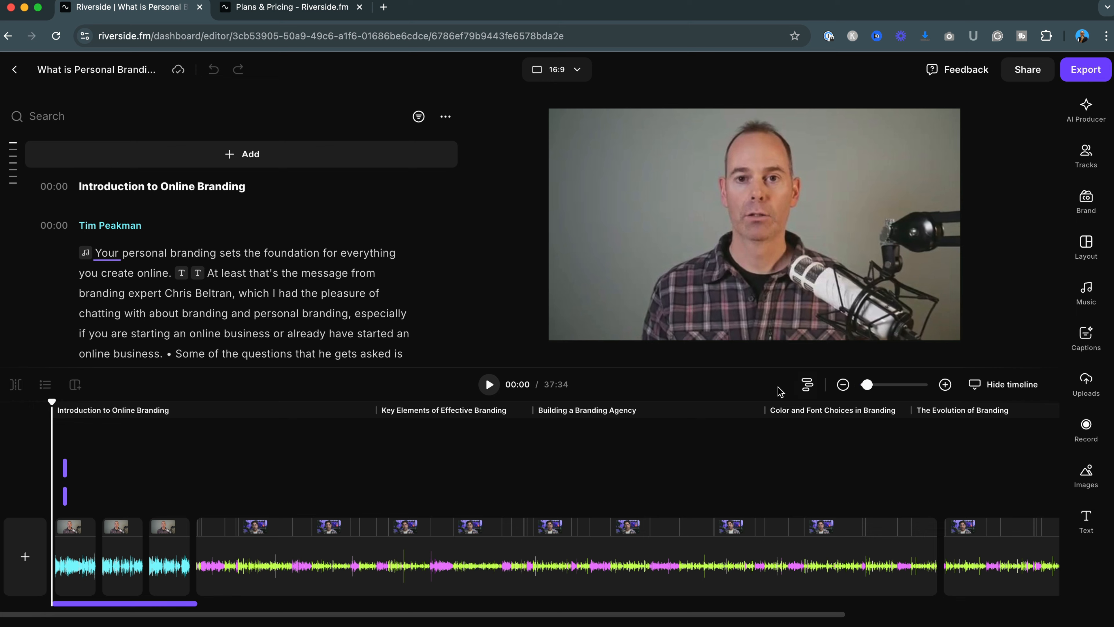
click(807, 386)
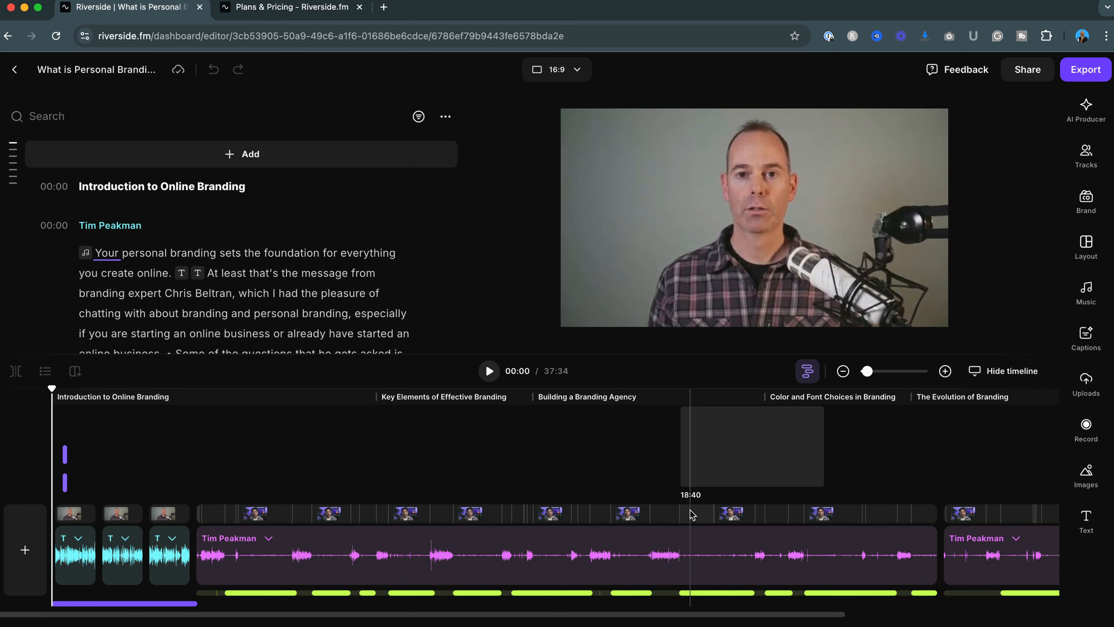
click(693, 599)
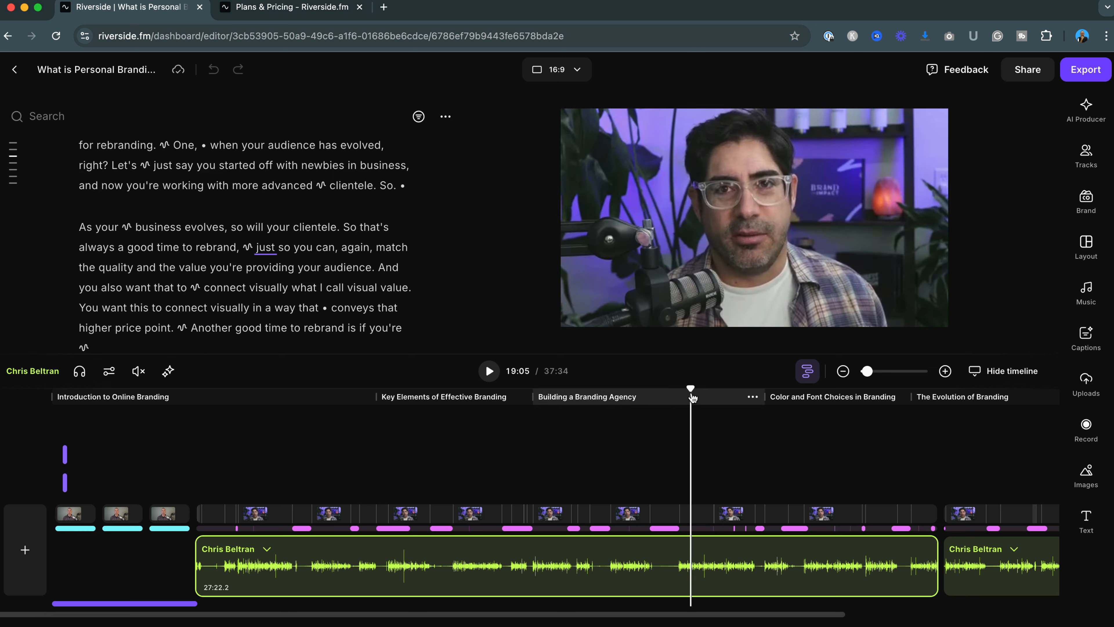
Scrub the playhead to about 28:05 and zoom into the timeline
drag(705, 387, 935, 406)
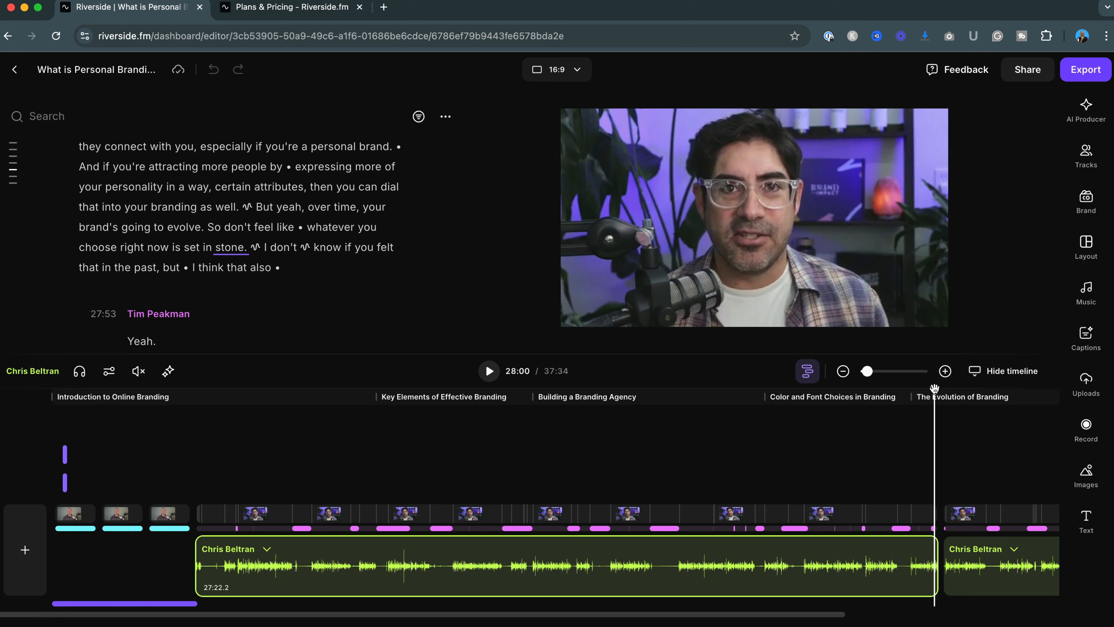
drag(935, 389, 937, 388)
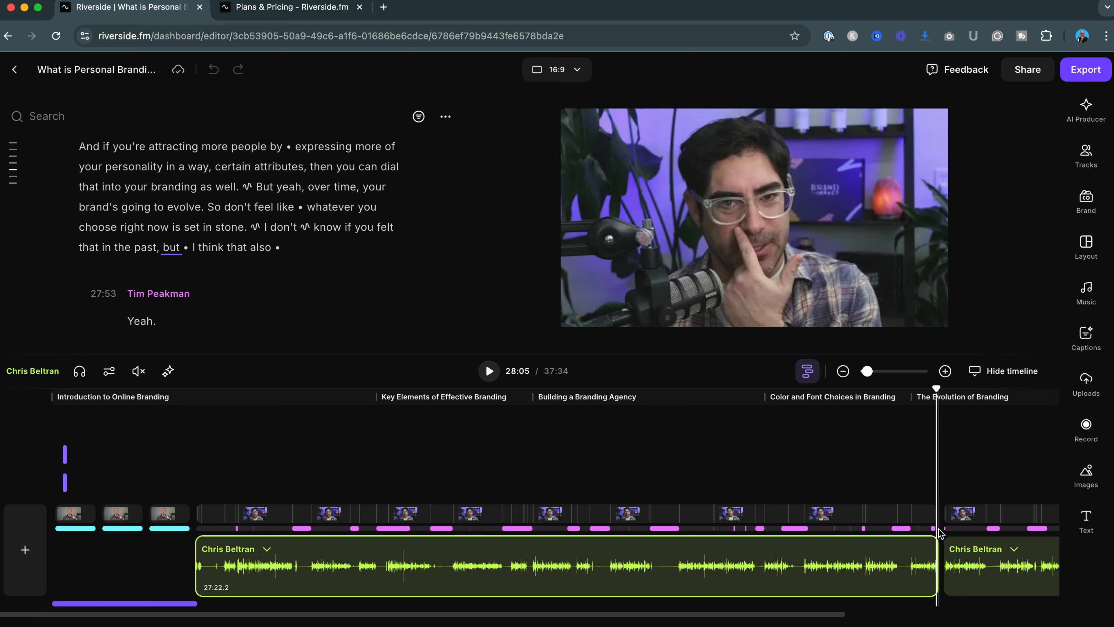
click(945, 371)
click(947, 378)
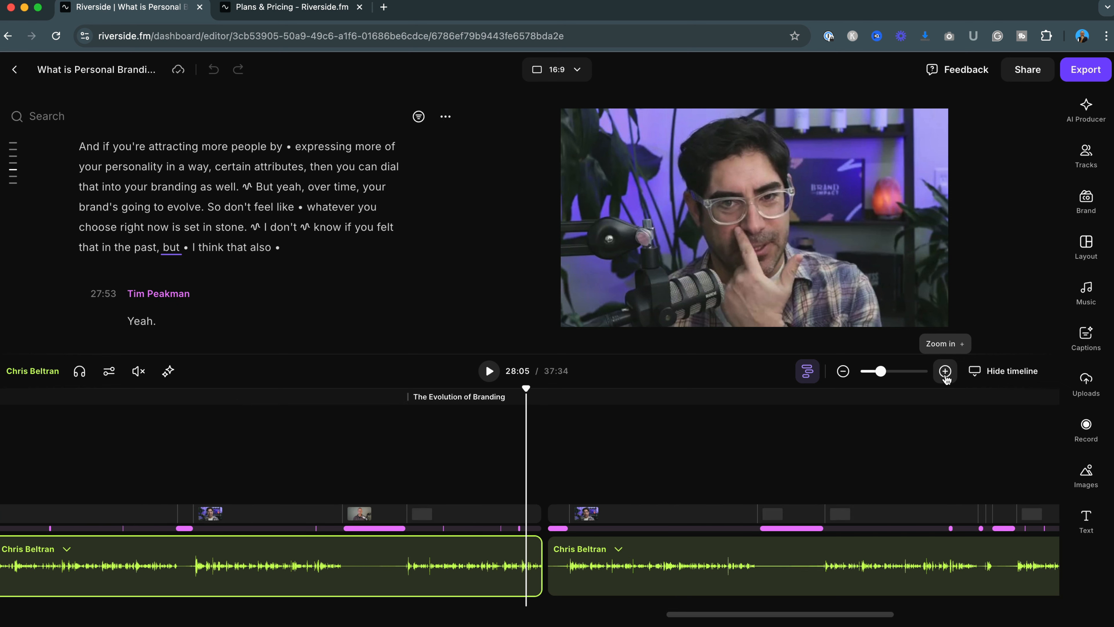
Hide the timeline and show it again after adjusting its zoom
click(946, 373)
click(946, 372)
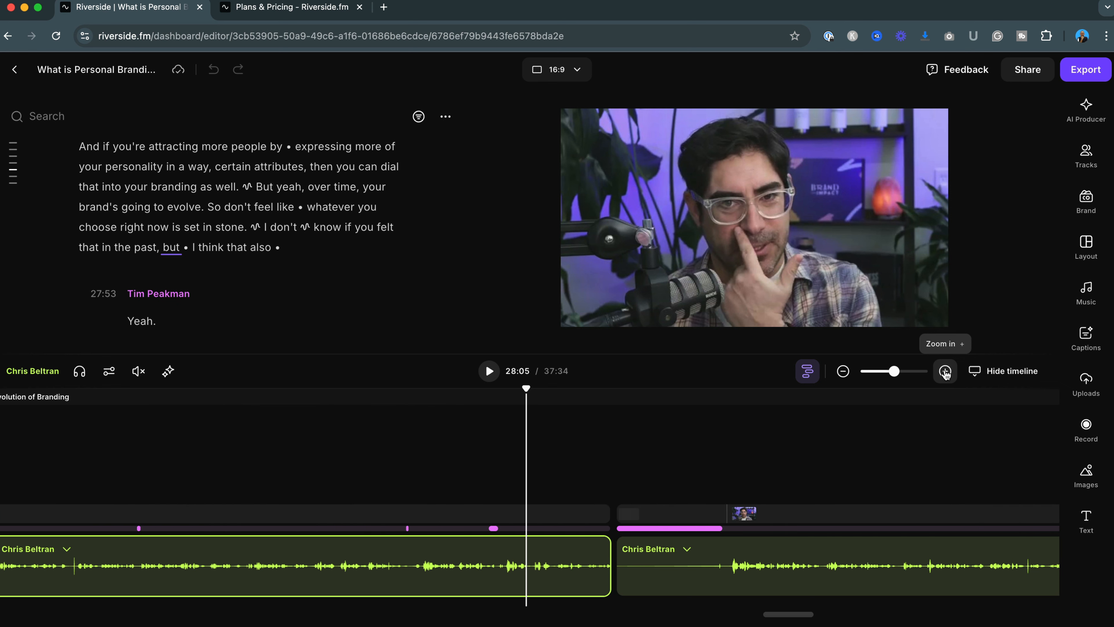
click(846, 376)
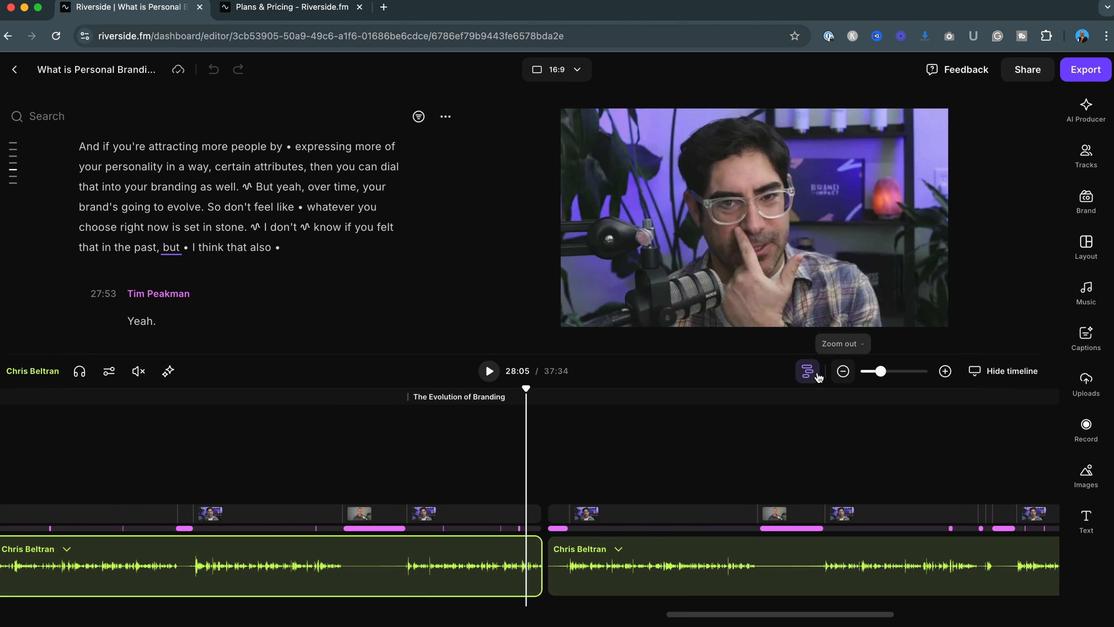
click(991, 371)
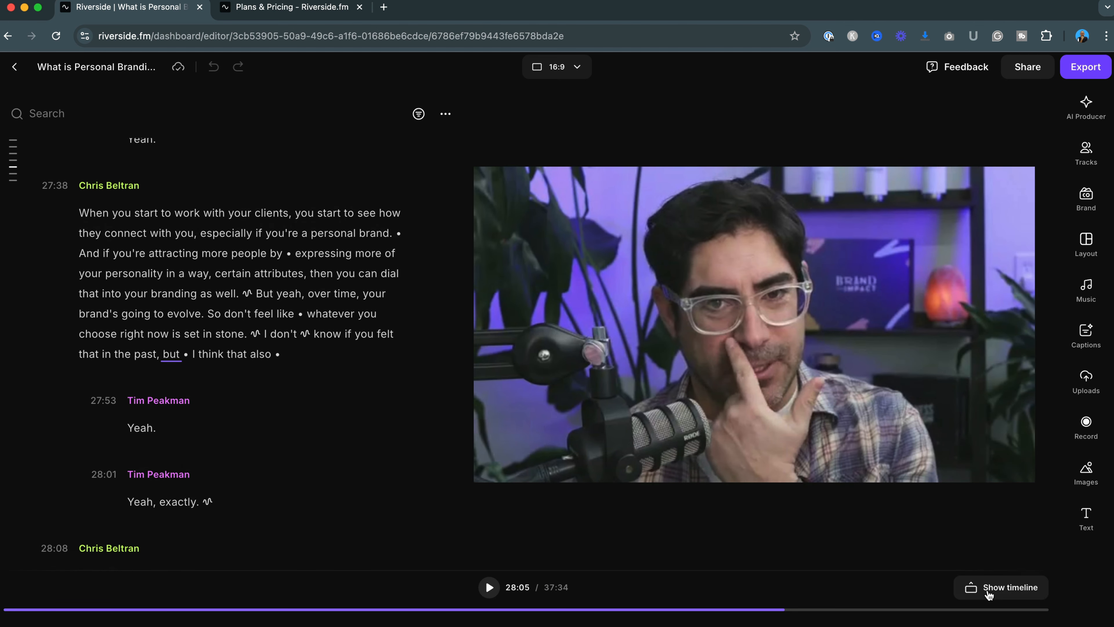
click(1001, 587)
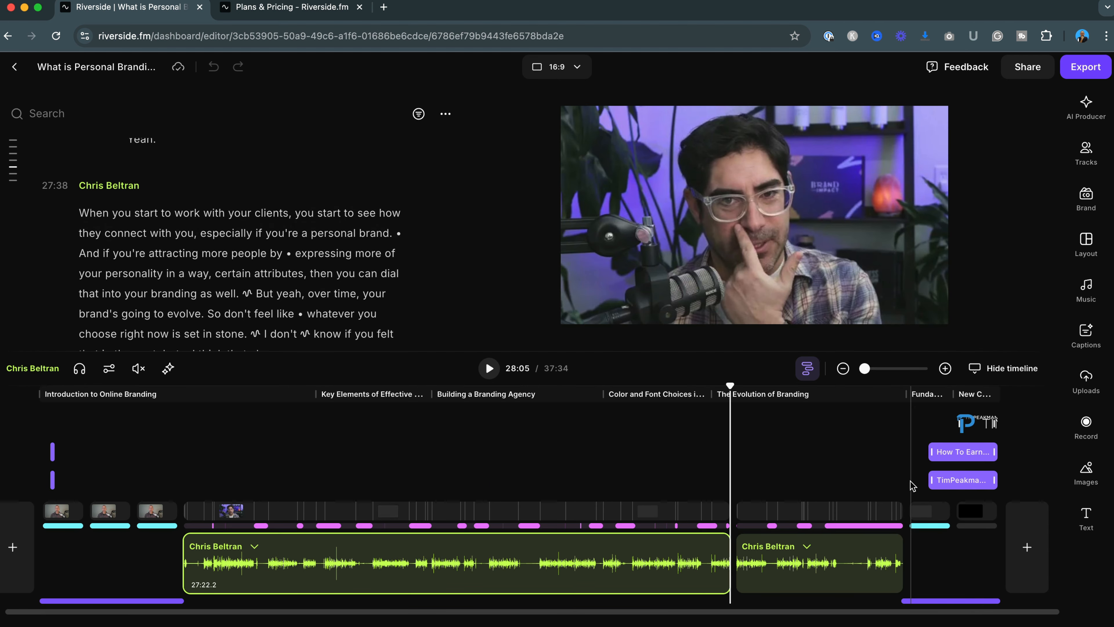
Switch the timeline to its combined track view and place the playhead at about 05:54
click(806, 369)
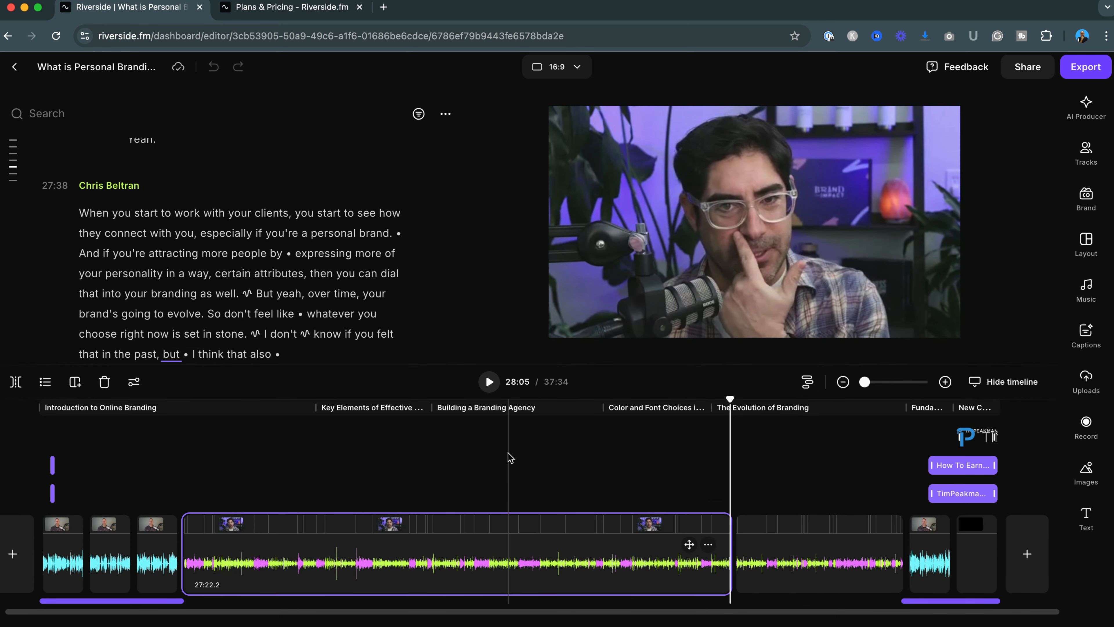
click(283, 440)
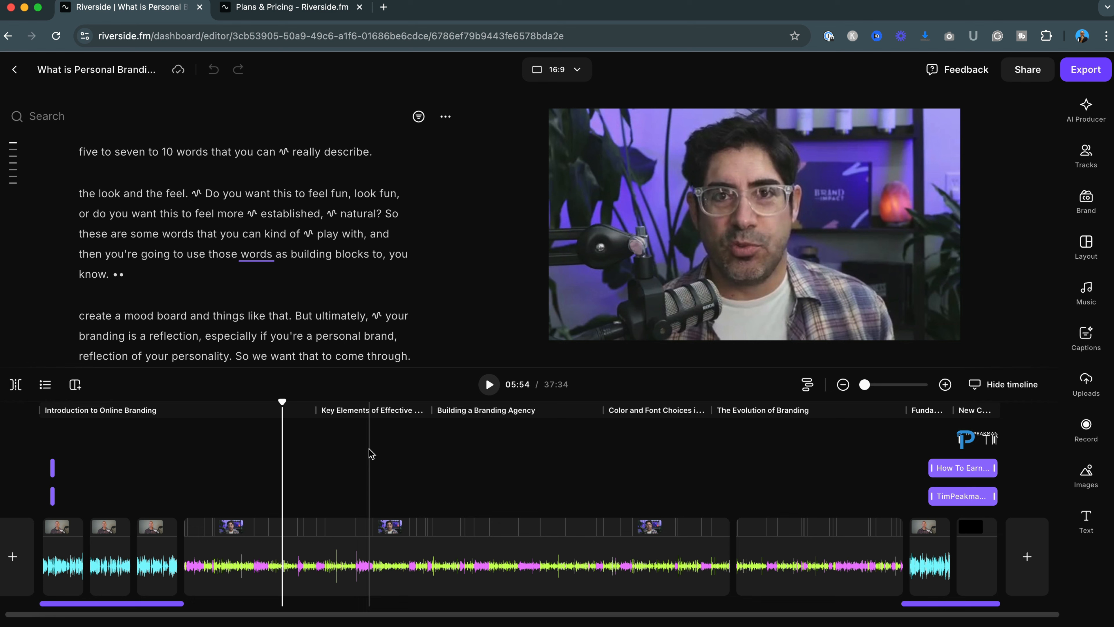
Open the AI voice text-to-speech dialog from the add menu between the opening transcript paragraphs, then close it
scroll(329, 277, up, 5)
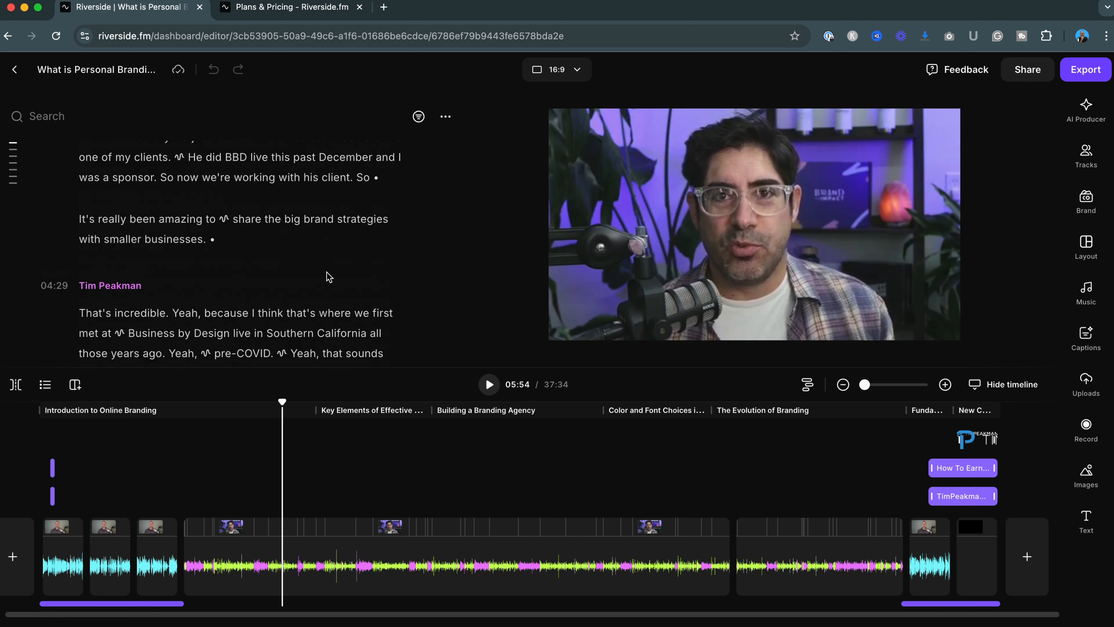
scroll(329, 277, up, 15)
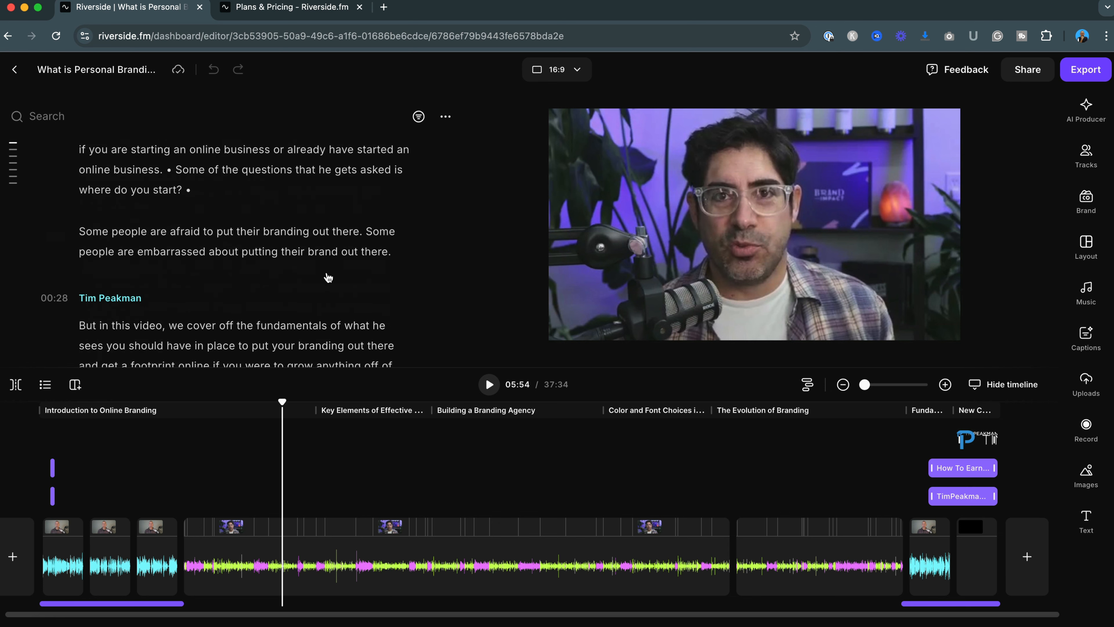
scroll(328, 277, up, 5)
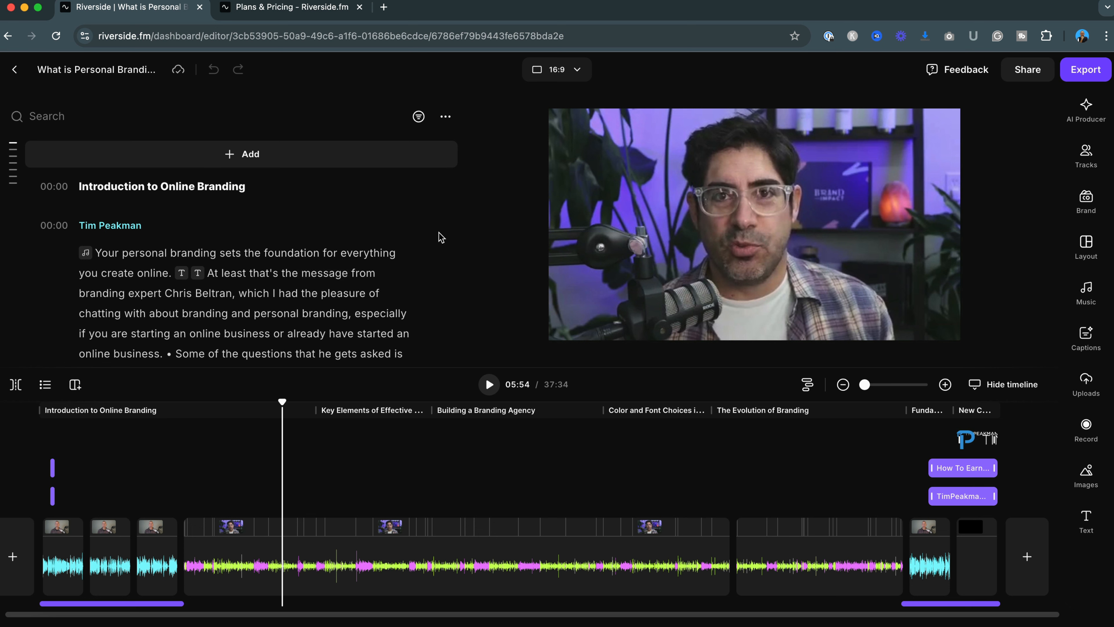
scroll(242, 258, down, 4)
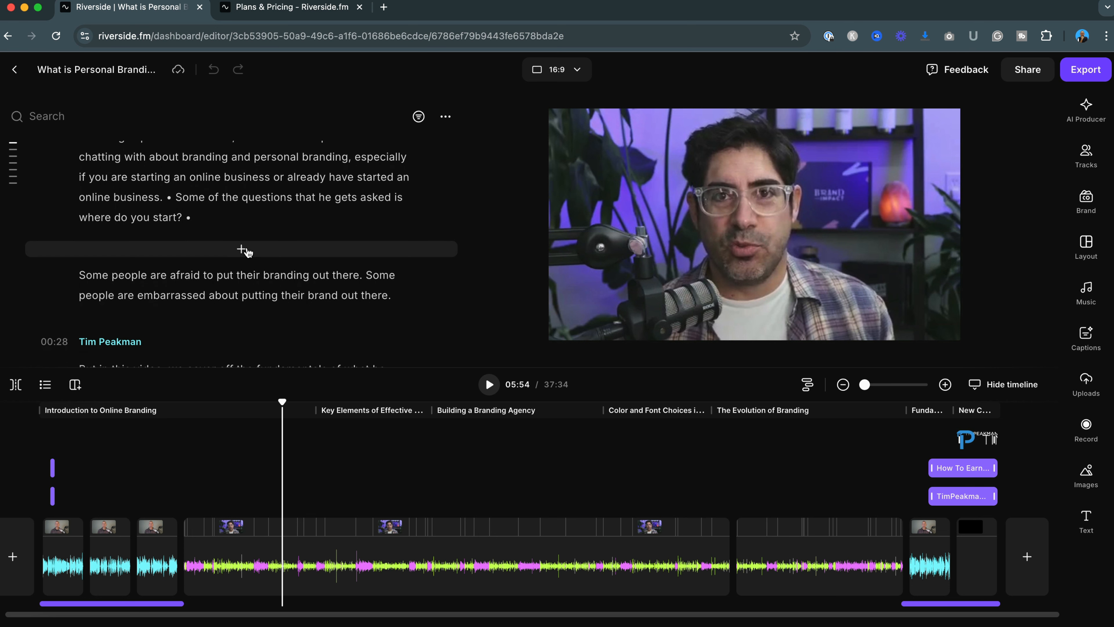
click(242, 250)
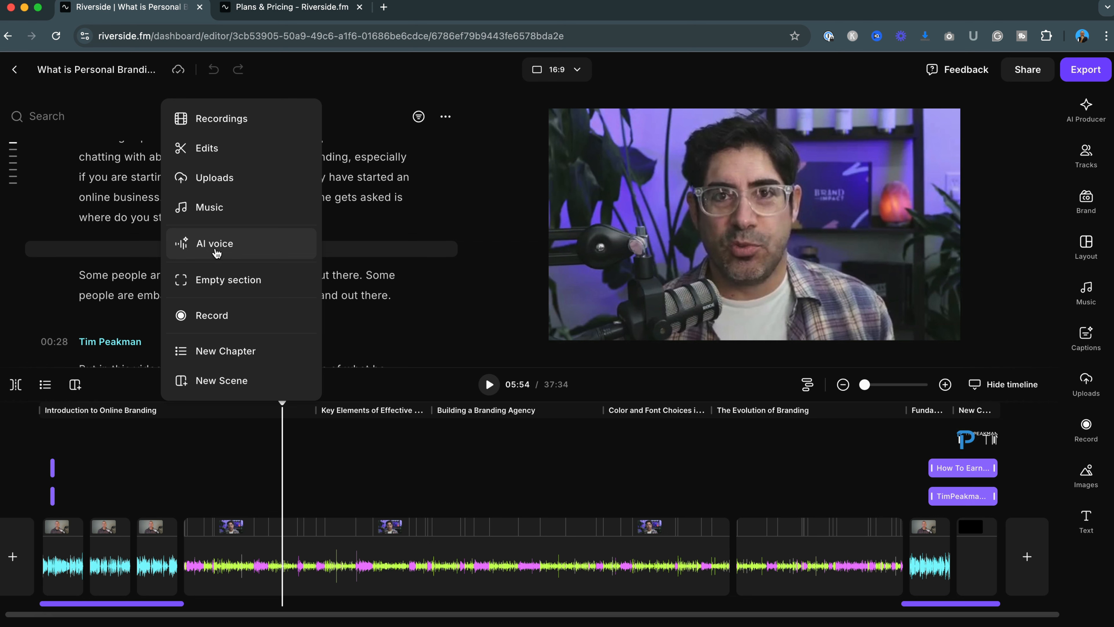
click(216, 252)
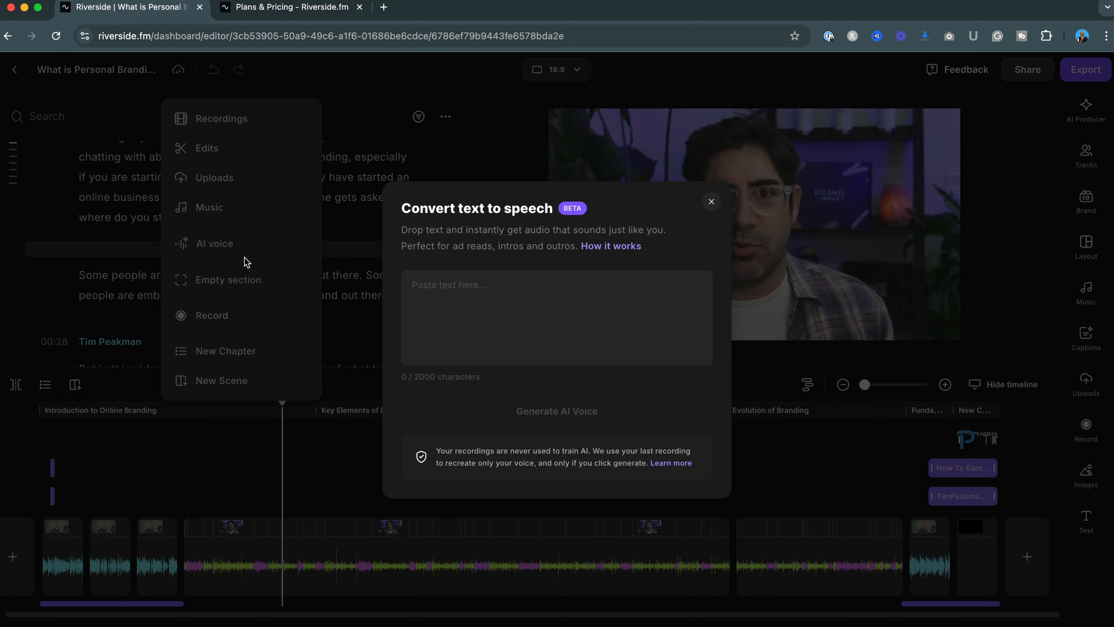
click(438, 293)
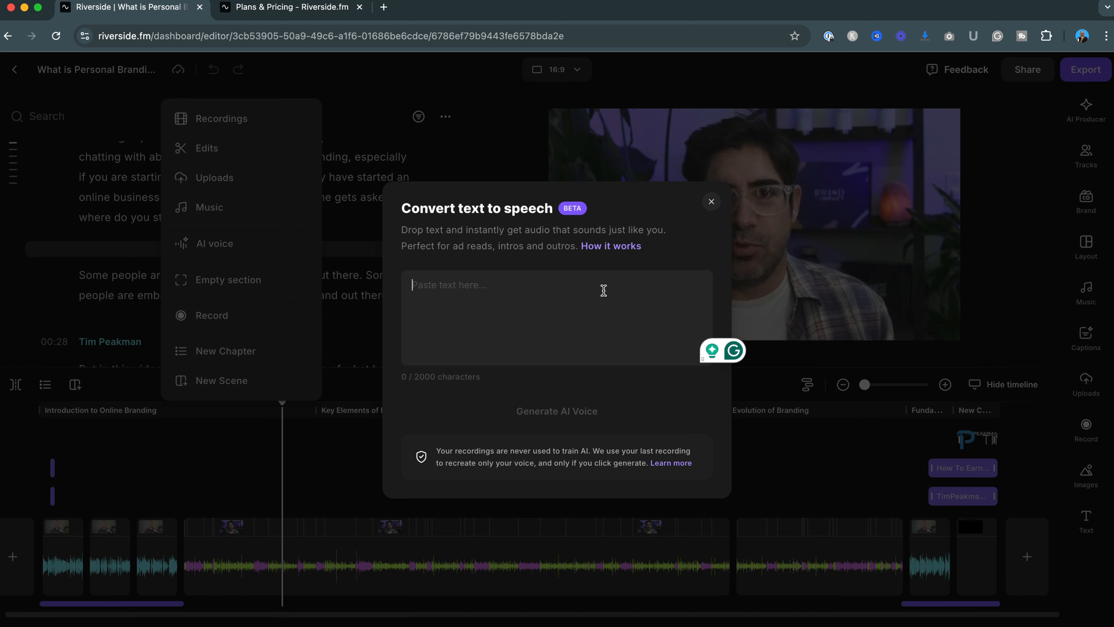
click(712, 203)
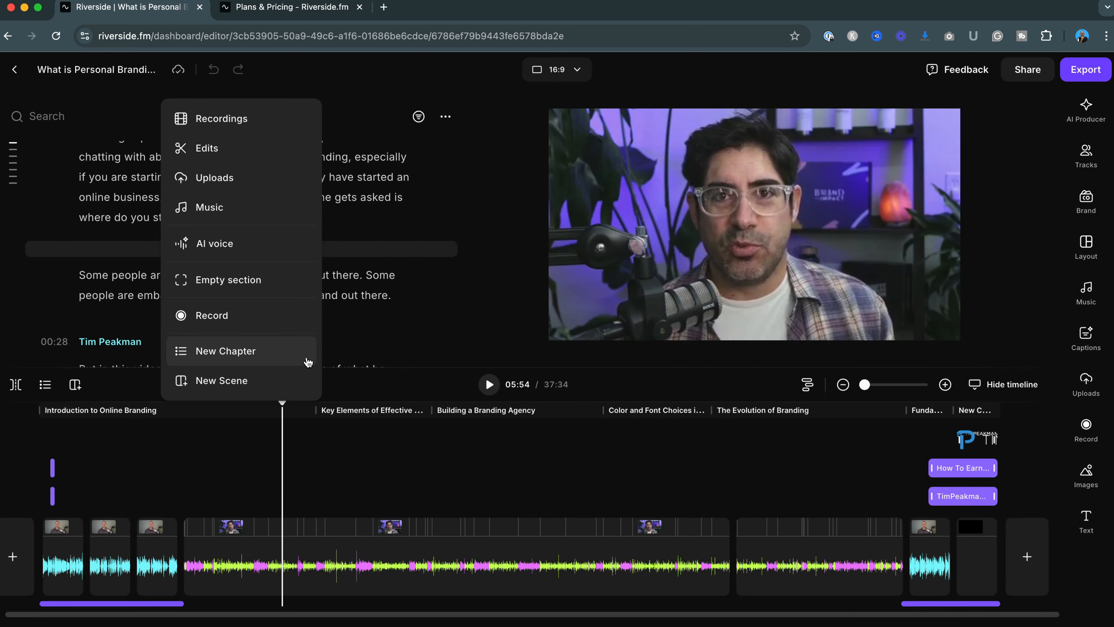
click(366, 256)
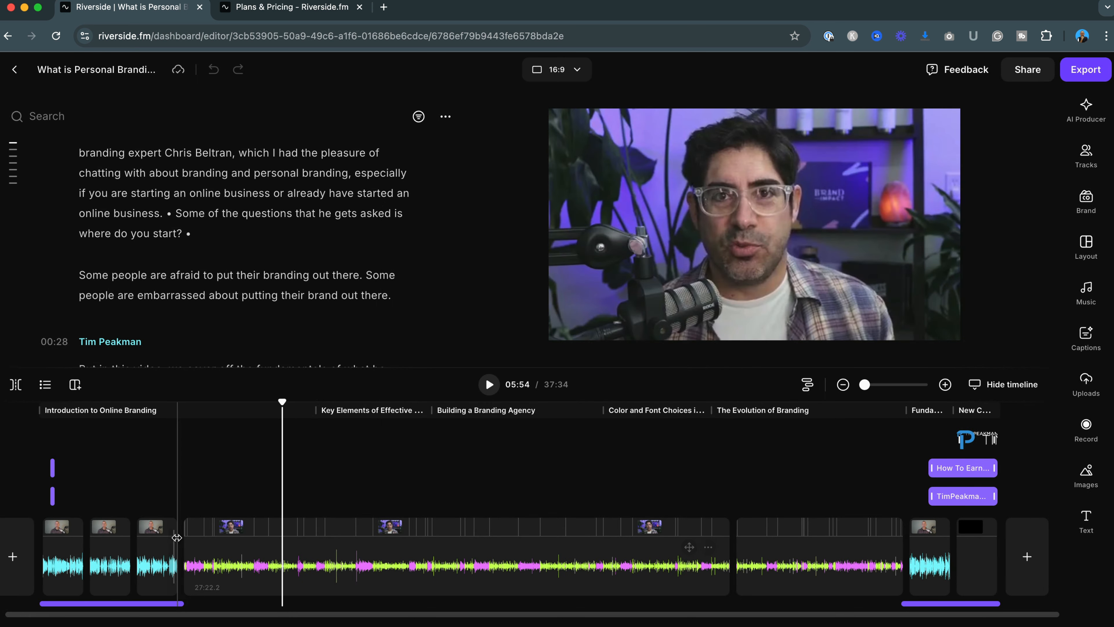
Export the video at 2160p 4K with Normalize Audio Levels and Remove background noise turned on
mouse_move(59, 571)
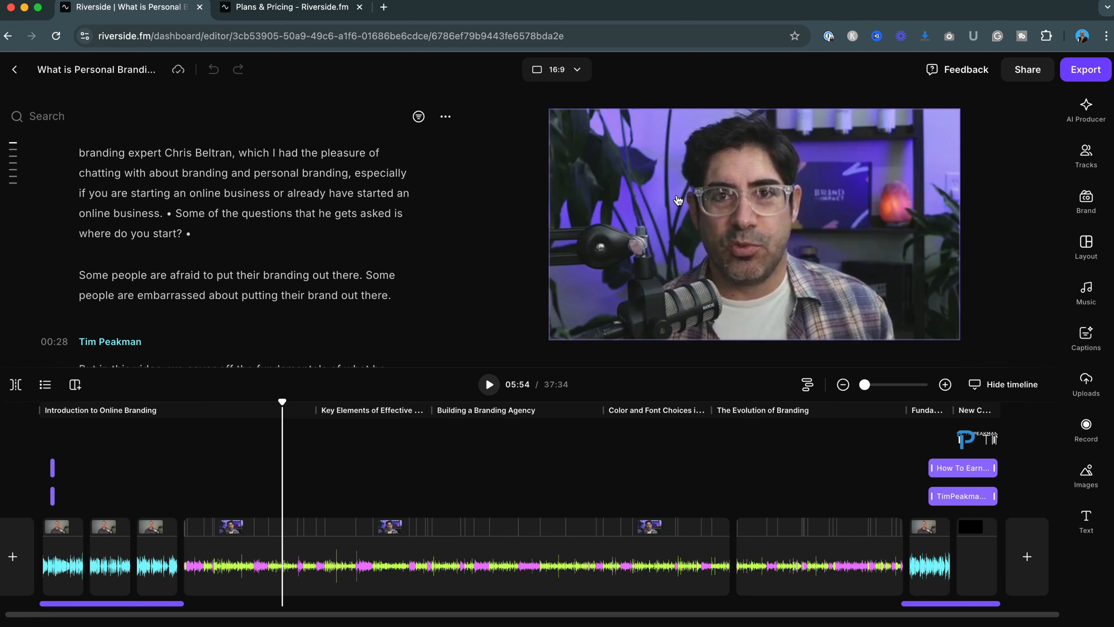
click(1087, 70)
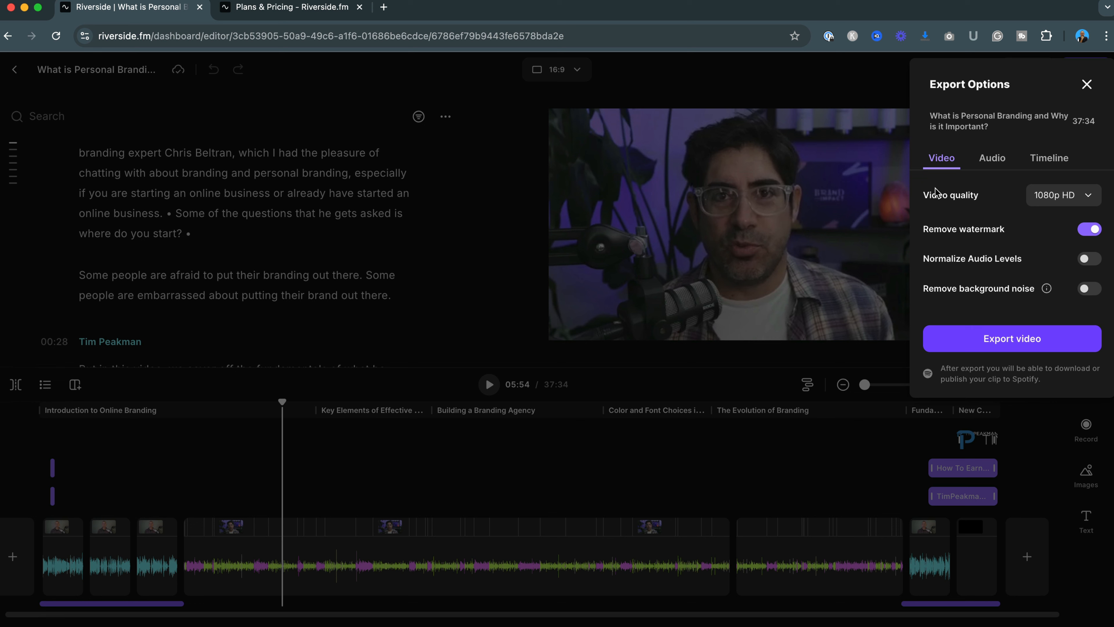
click(1092, 199)
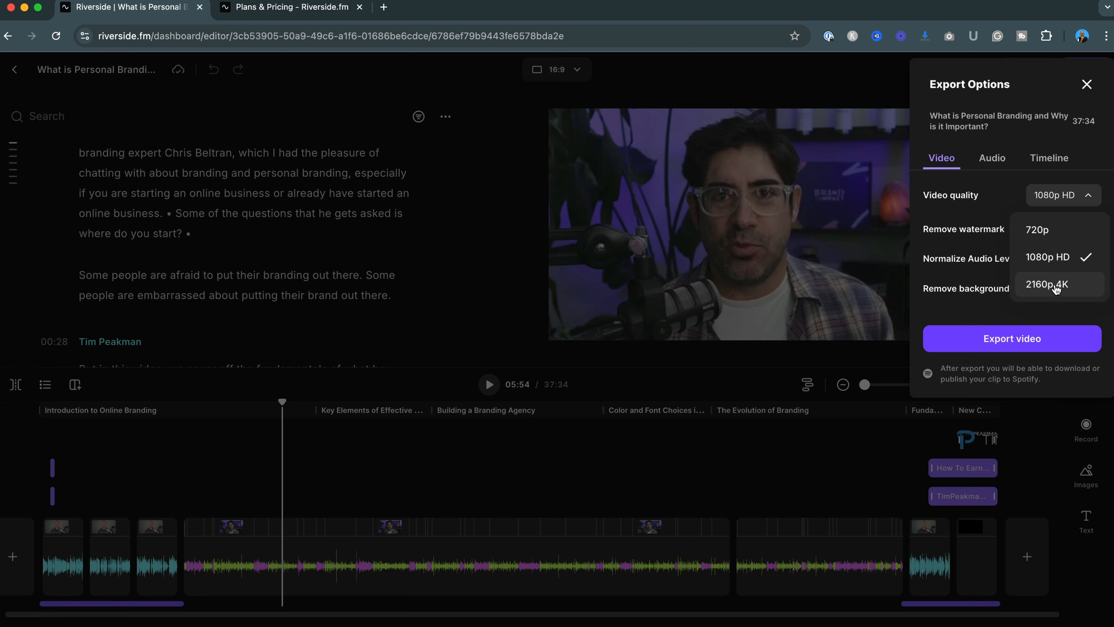
click(1055, 286)
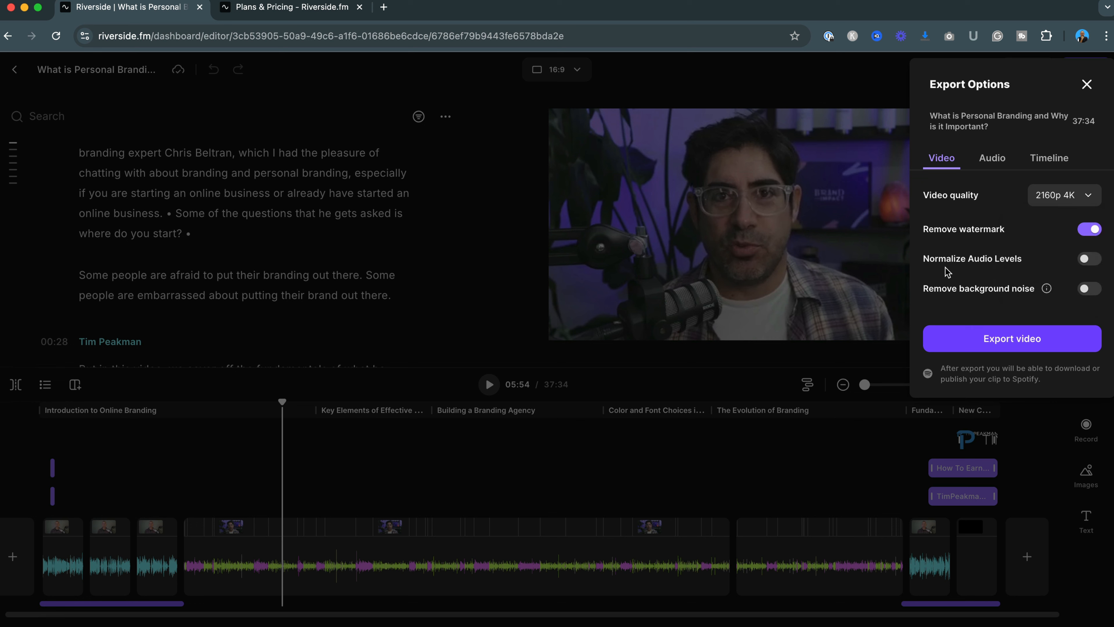
click(1091, 260)
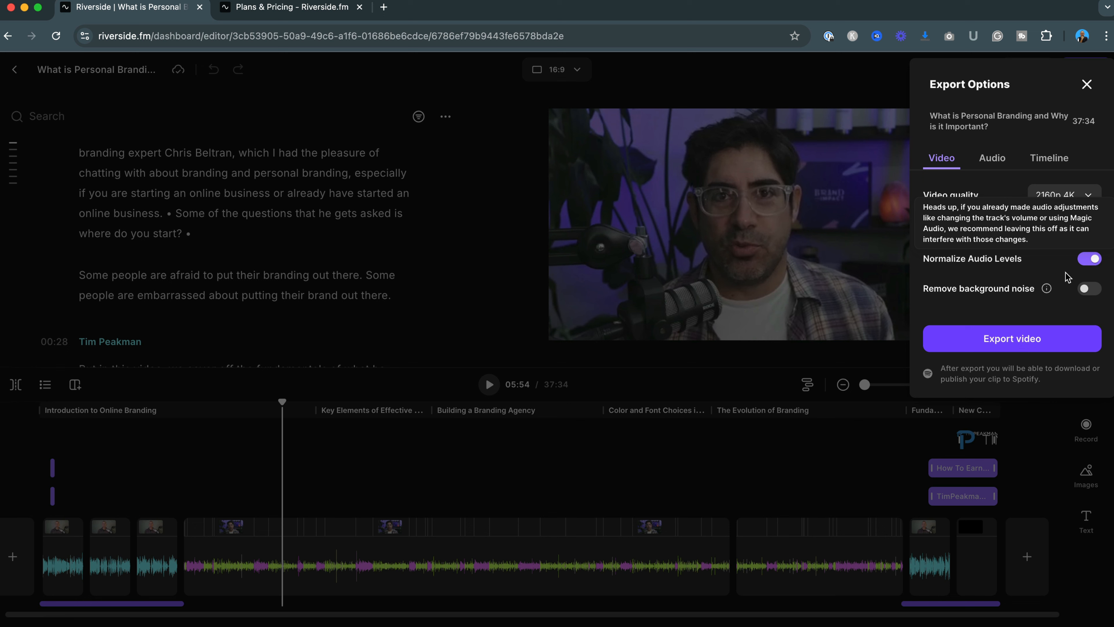
click(1089, 288)
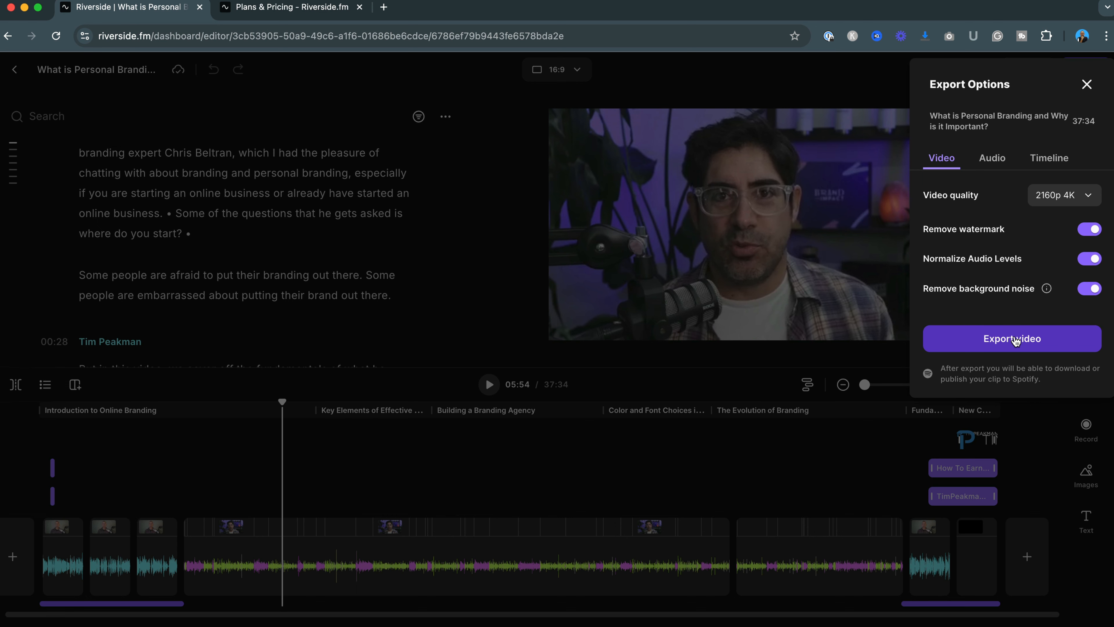
click(1014, 341)
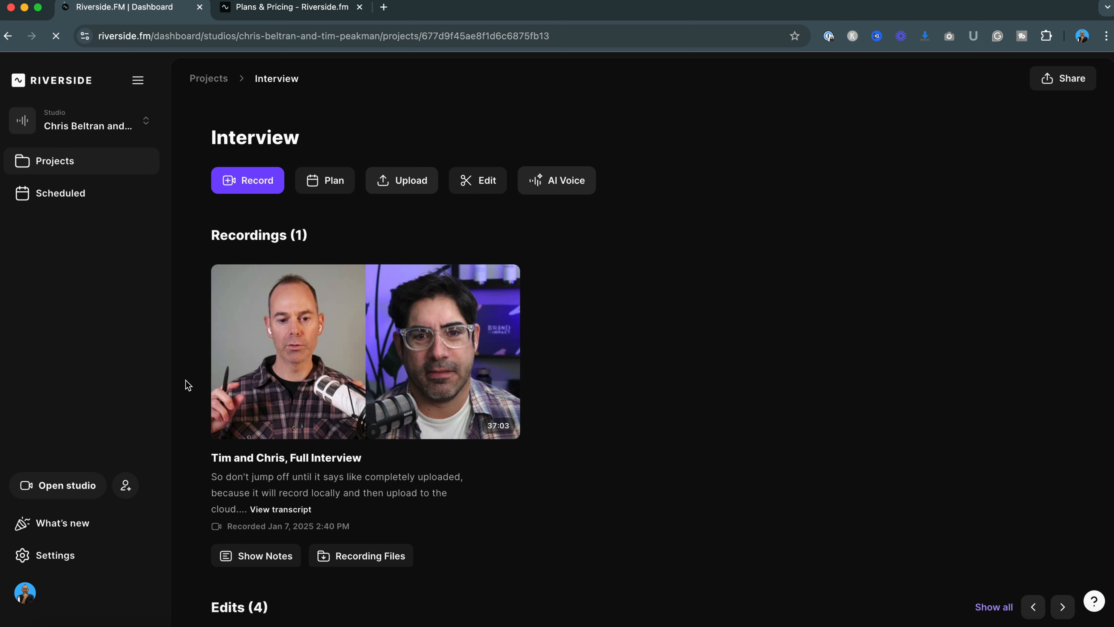
Browse the Interview project's edits and open the preview of the exported Learning to Prompt AI clip
scroll(188, 385, down, 6)
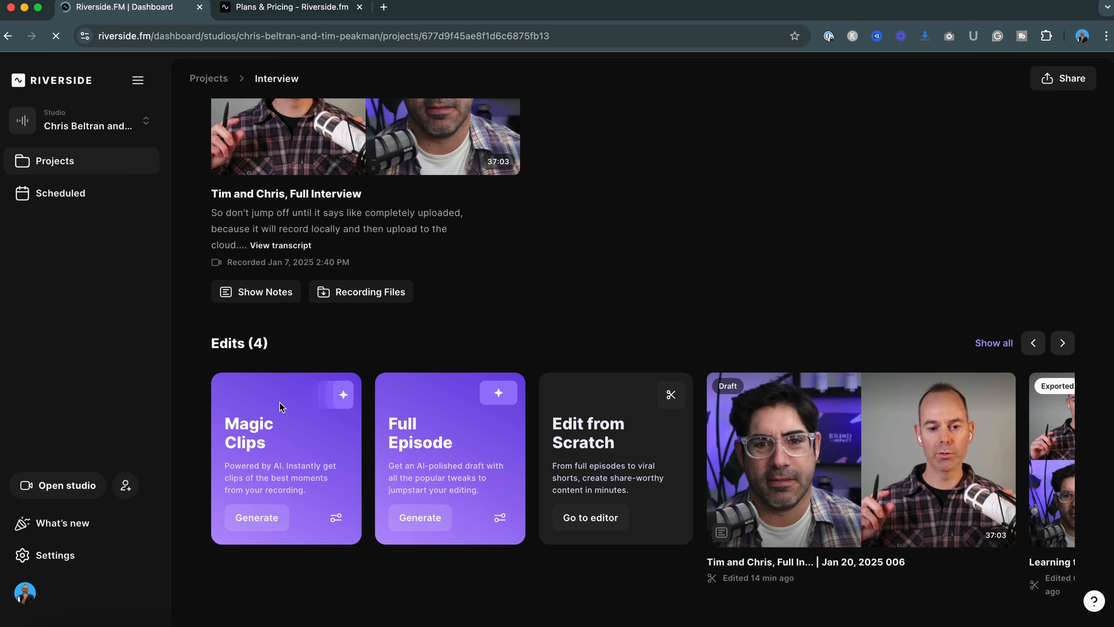
scroll(453, 294, up, 4)
scroll(453, 293, down, 4)
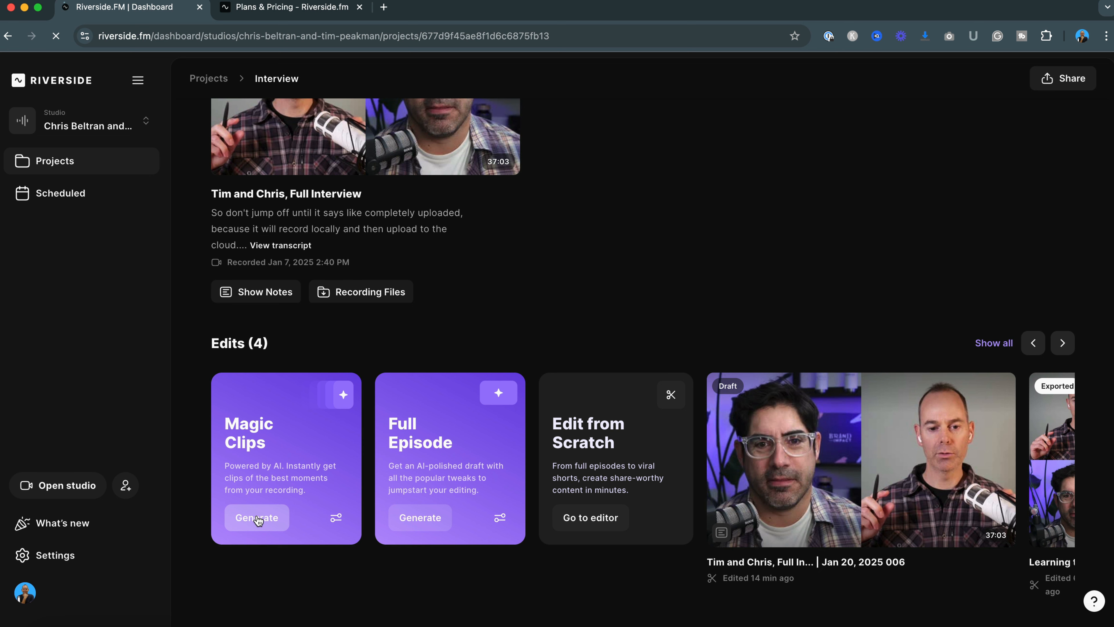
scroll(678, 493, right, 5)
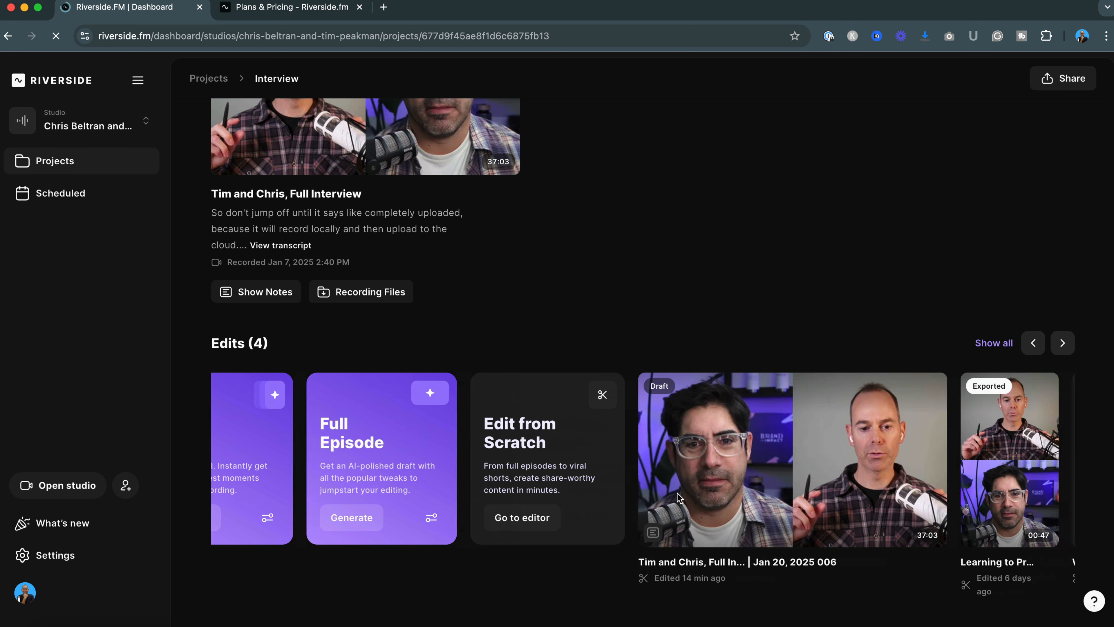
mouse_move(719, 458)
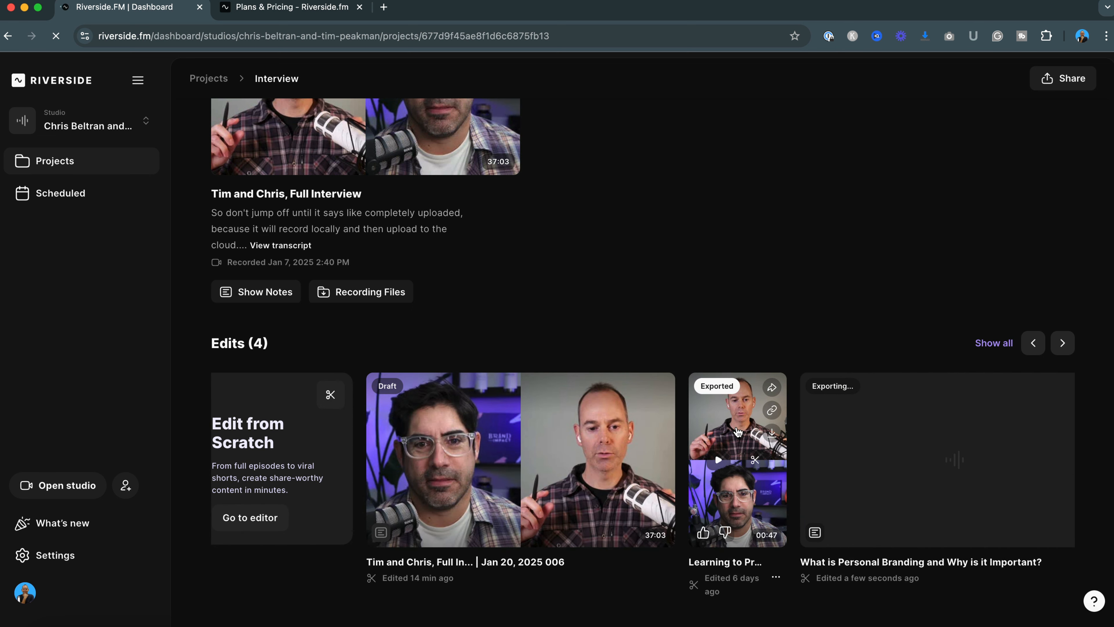
click(737, 430)
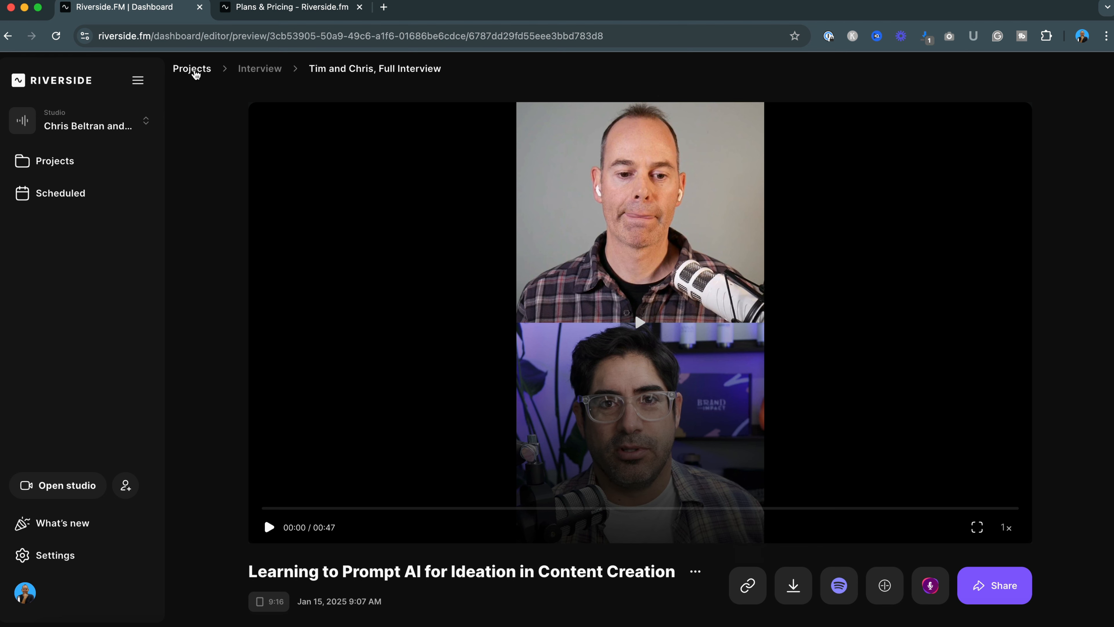
Return to Projects, open the What is Personal Branding and Why is it Important? preview and read its AI show notes
click(192, 69)
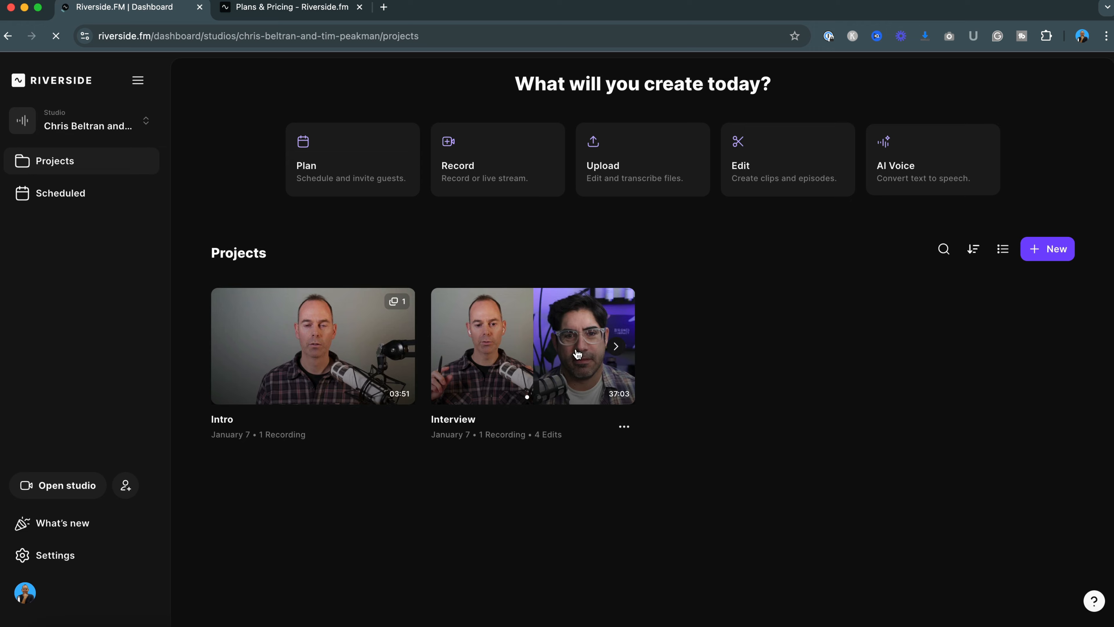
click(548, 354)
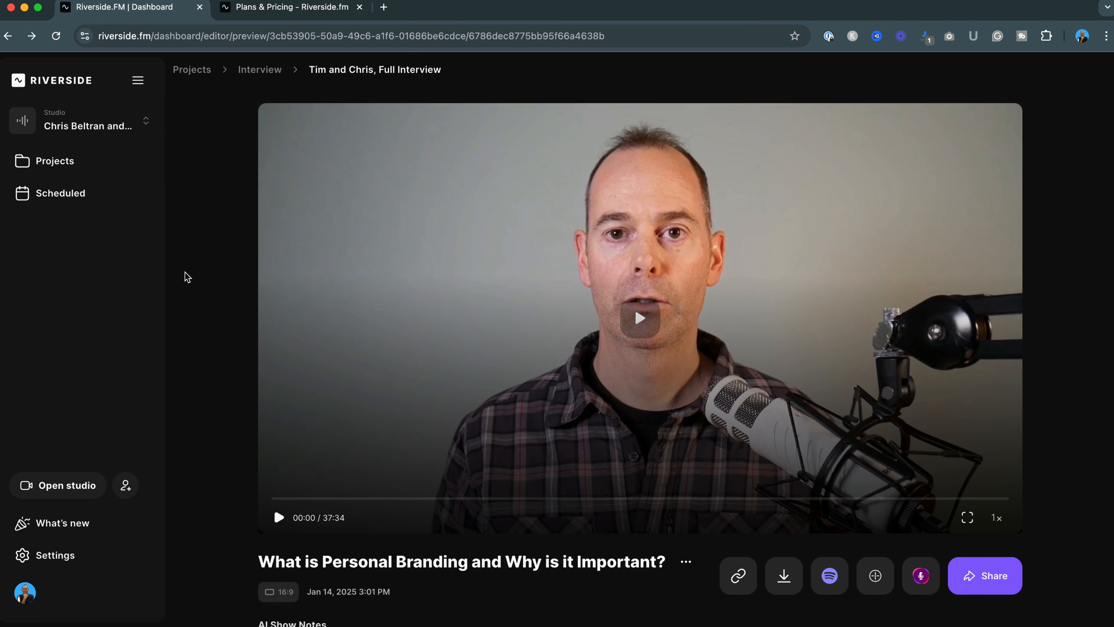
scroll(187, 276, down, 2)
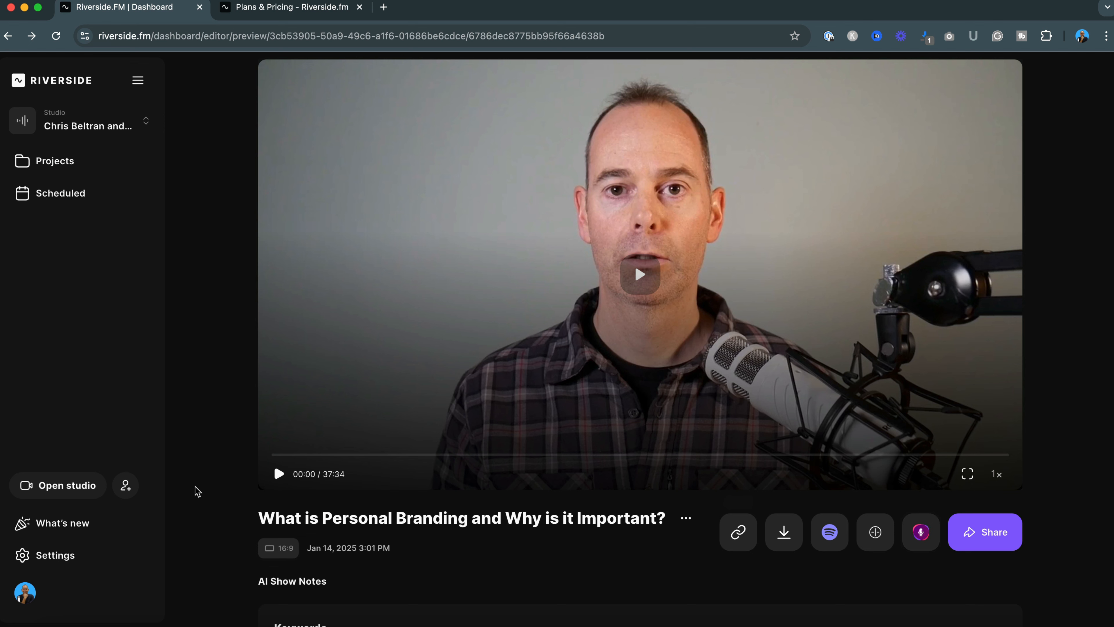
scroll(204, 443, up, 2)
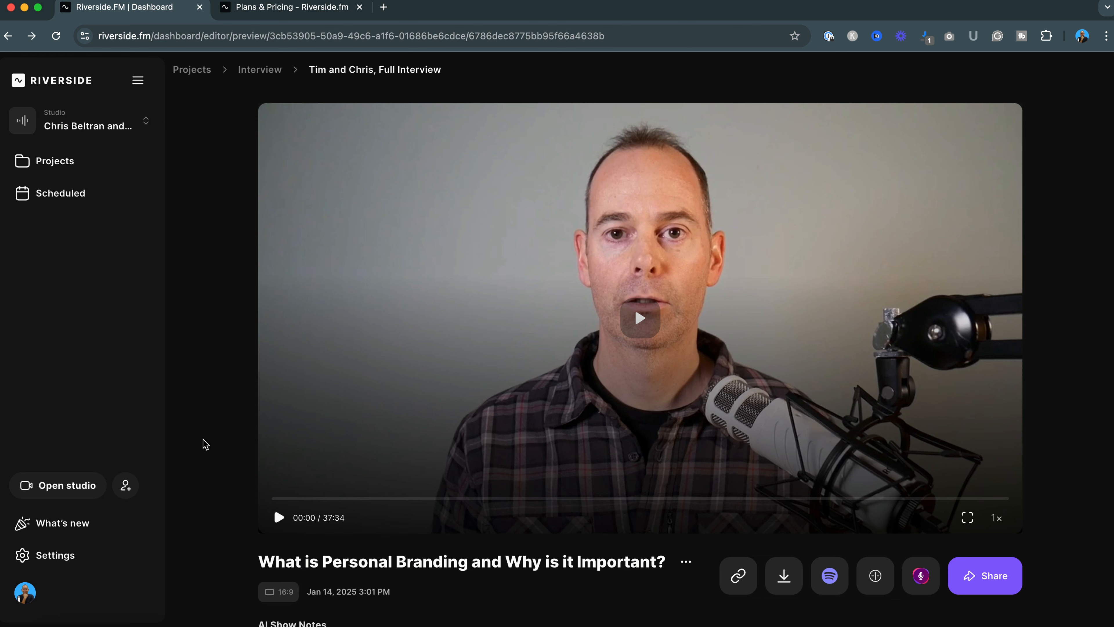
scroll(204, 443, down, 8)
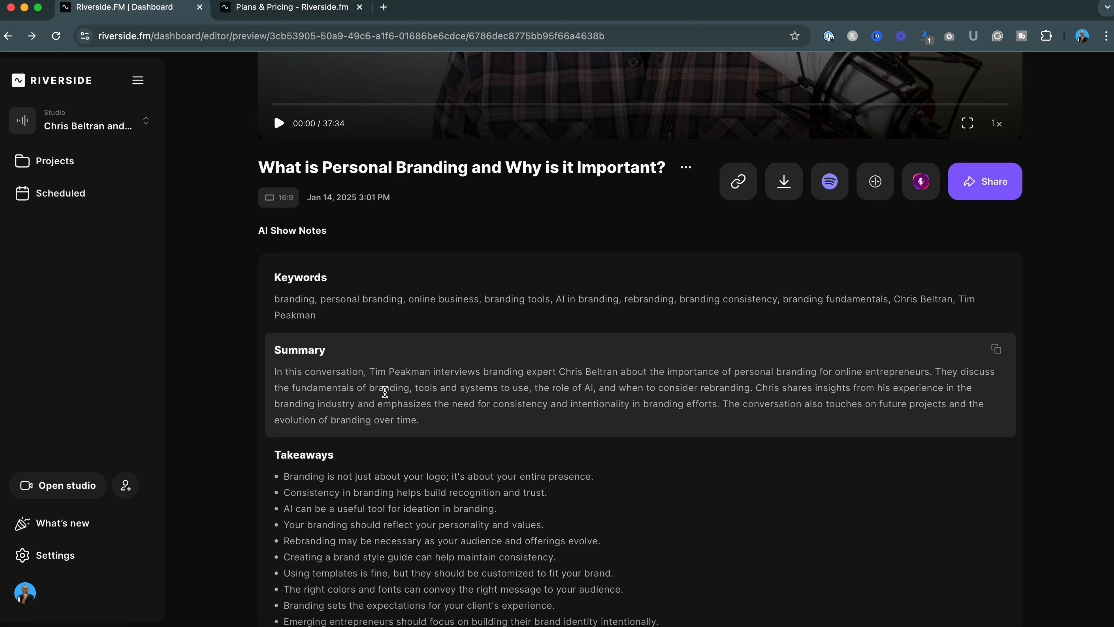
scroll(687, 422, down, 4)
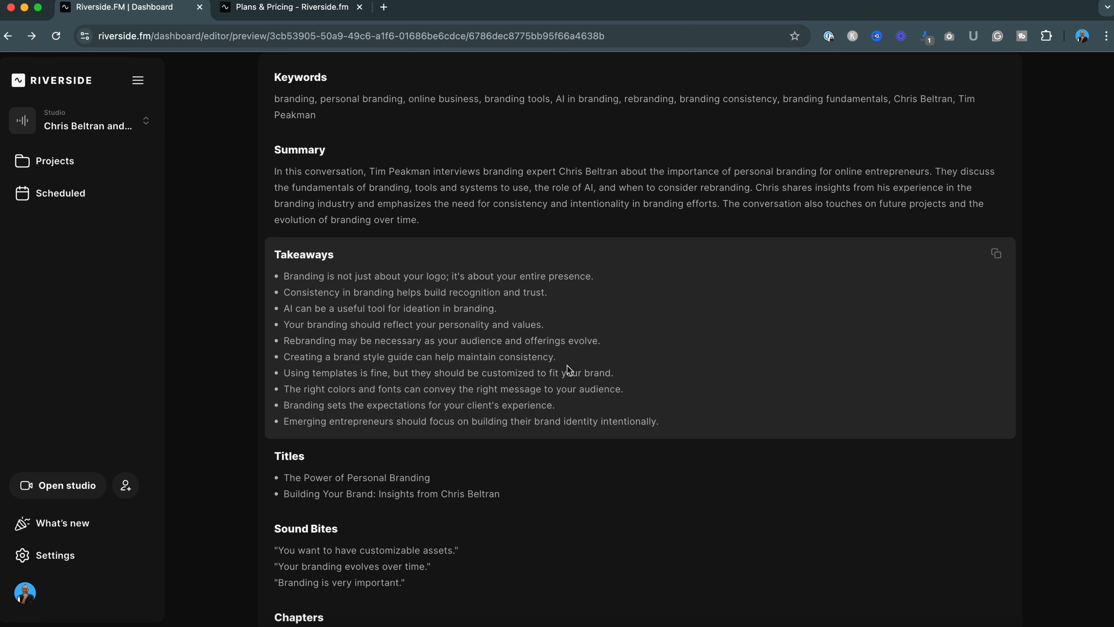
scroll(711, 381, down, 4)
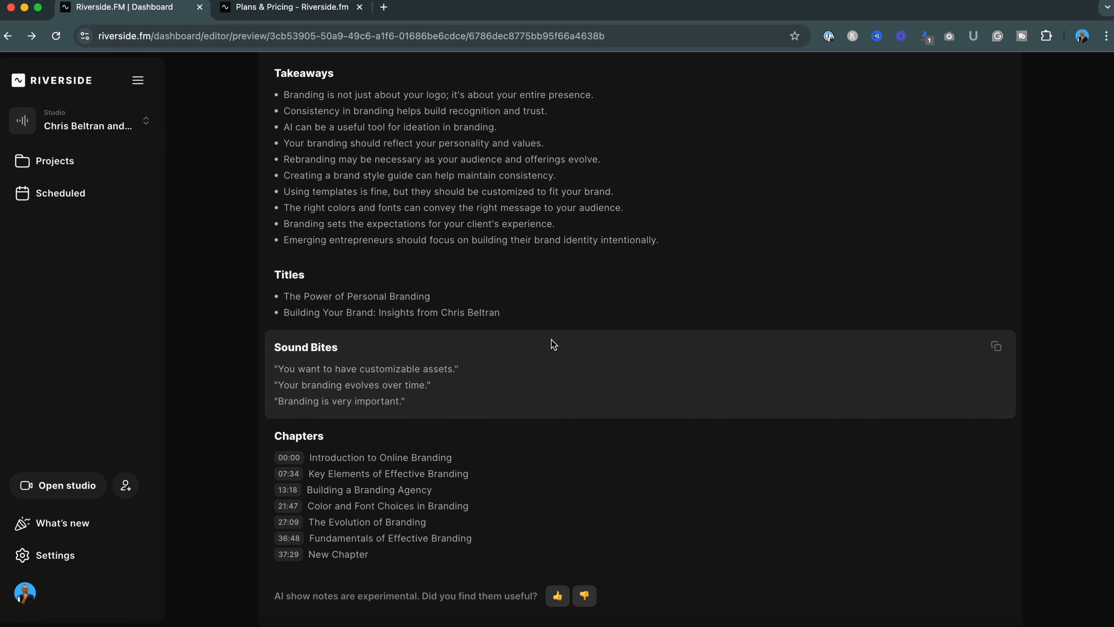
scroll(528, 379, down, 2)
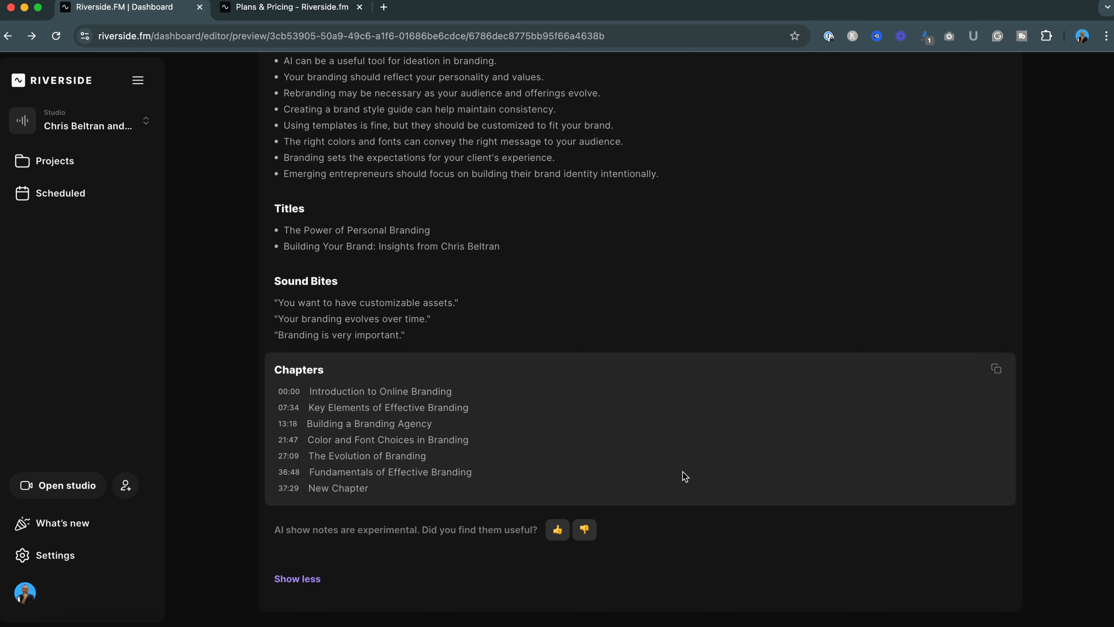
scroll(685, 477, up, 15)
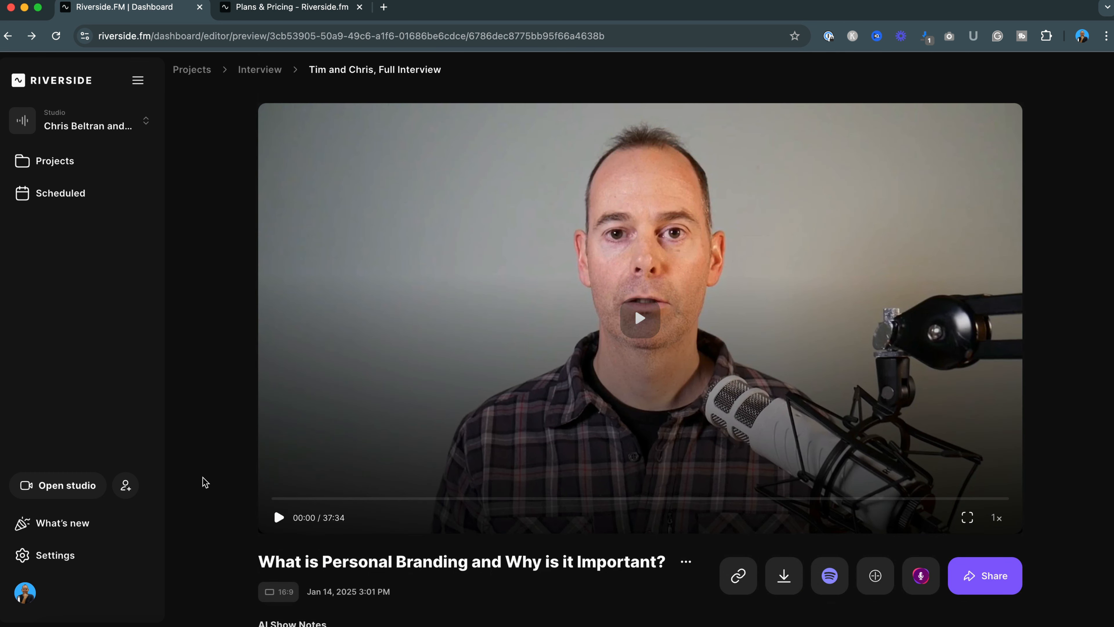